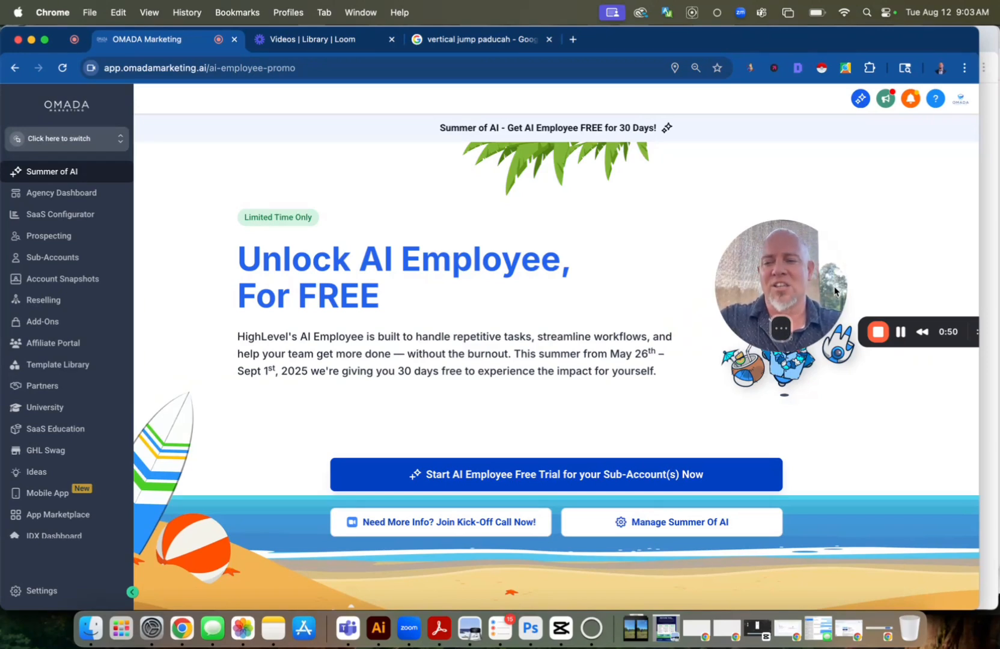
Start creating a SaaS sub-account from the blank snapshot template
left_click(37, 260)
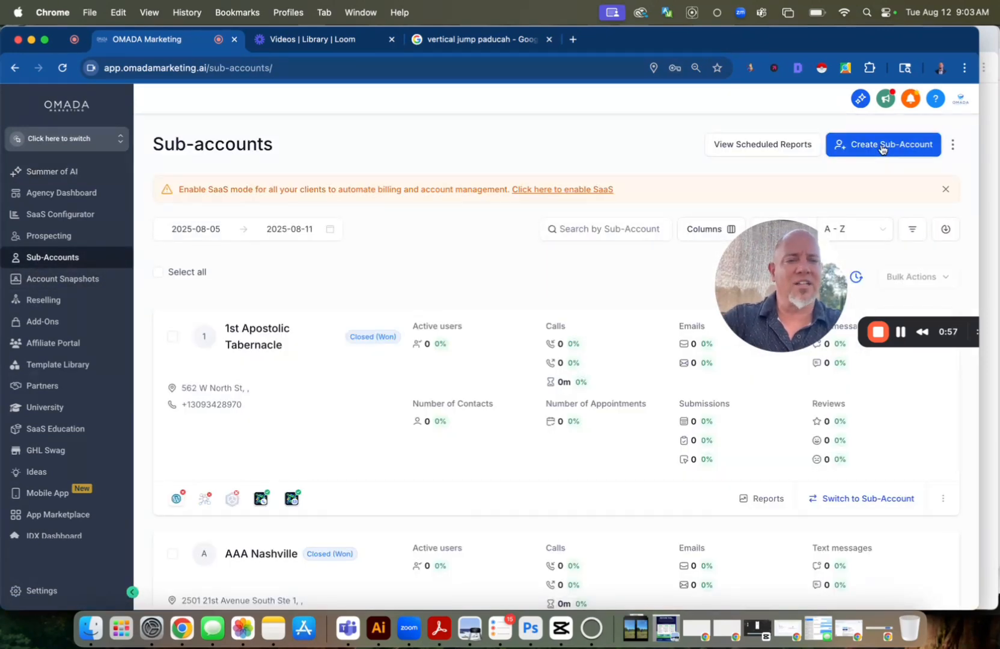
left_click(884, 148)
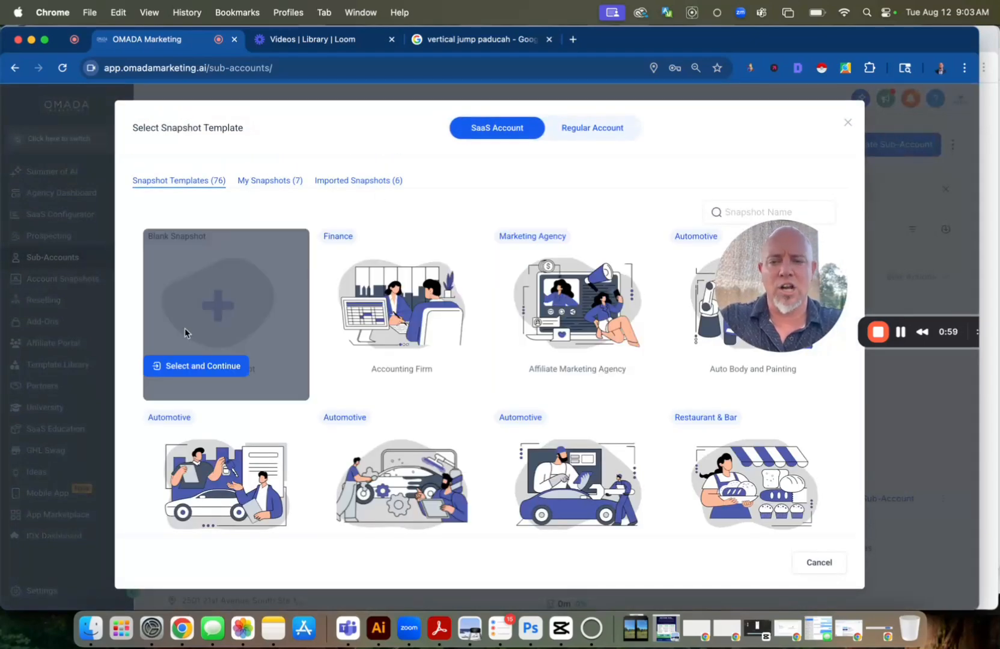
left_click(172, 366)
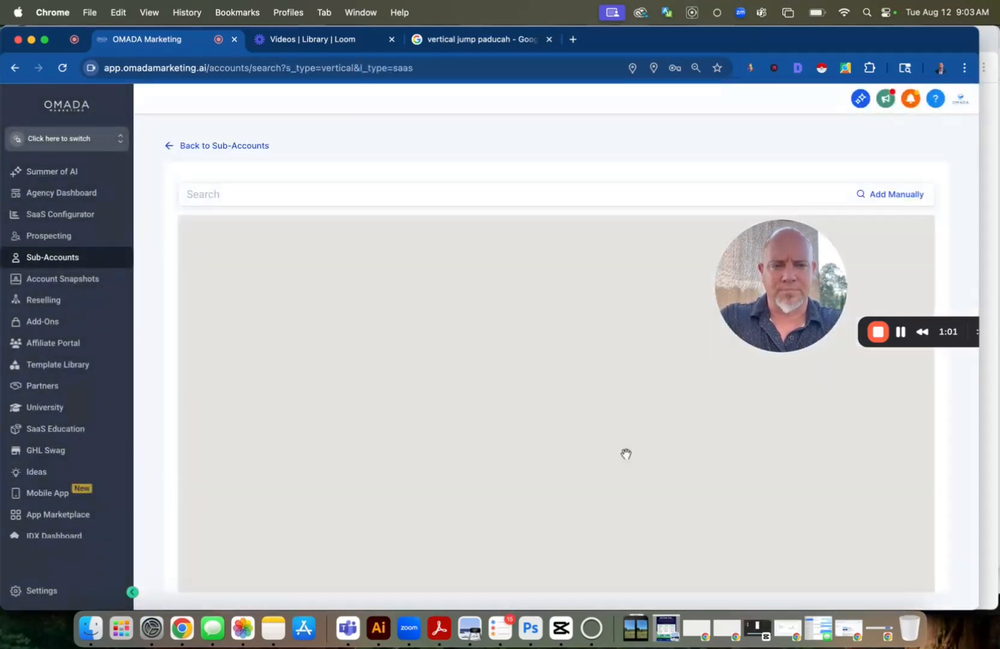
Search the map for "vertical" and pick Vertical Jump Park - Paducah as the sub-account's business
left_click(404, 201)
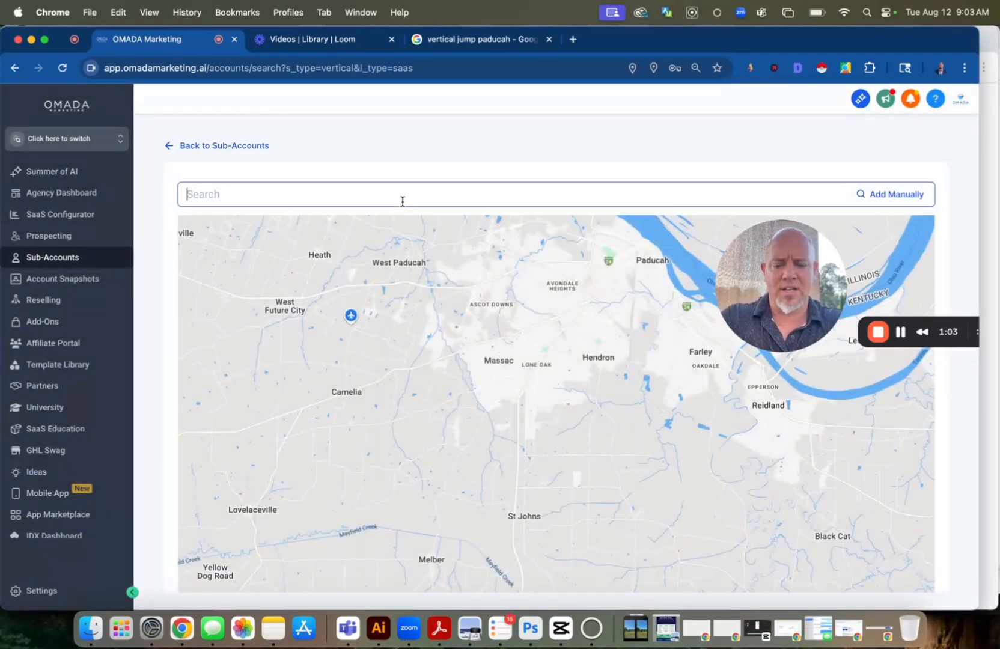
type("vertical")
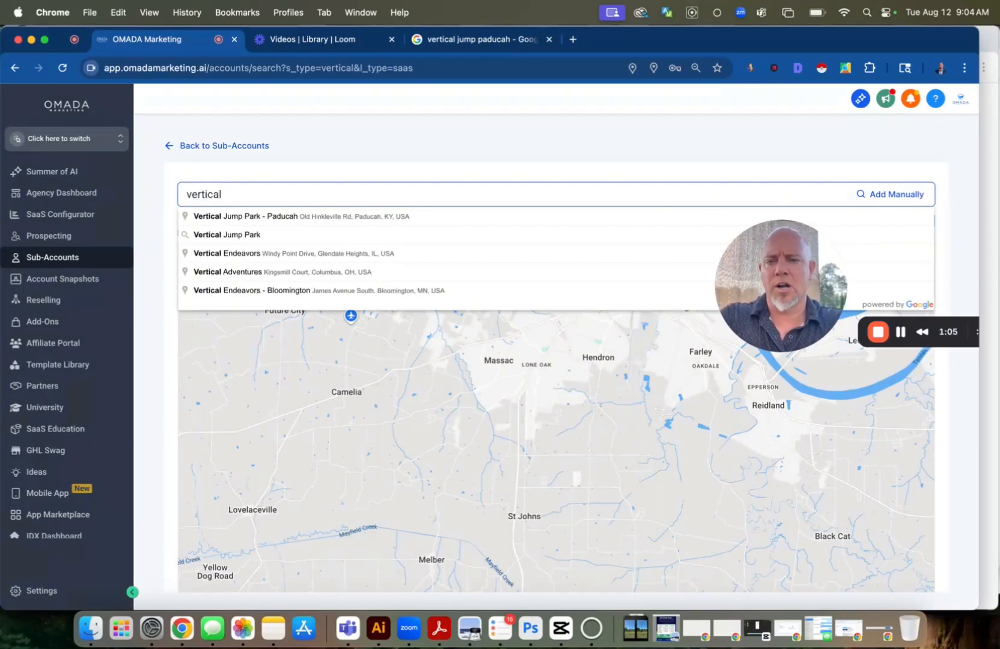
left_click(382, 220)
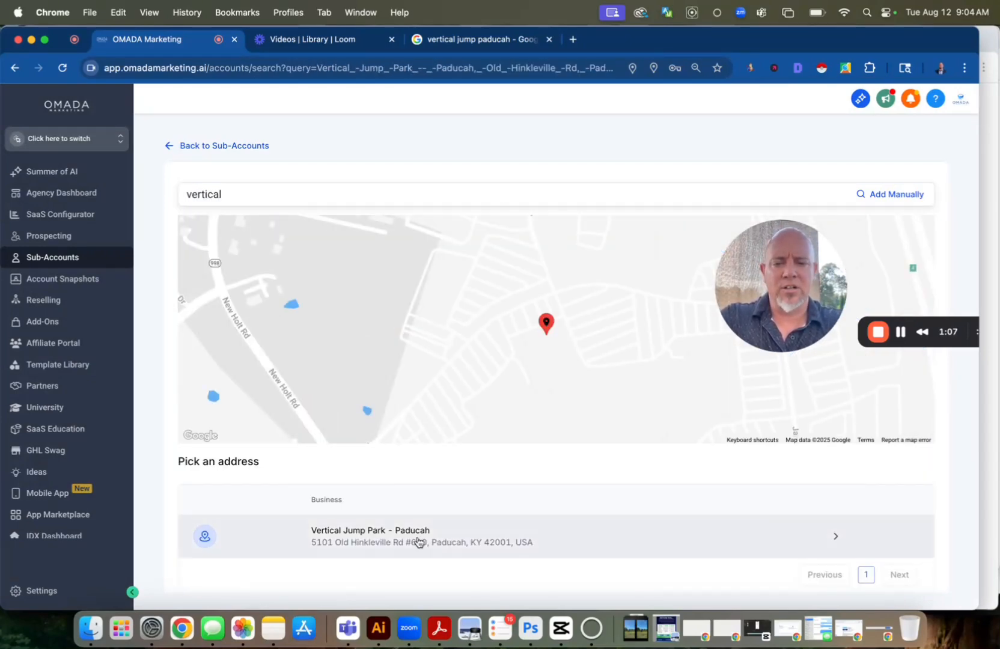
left_click(492, 539)
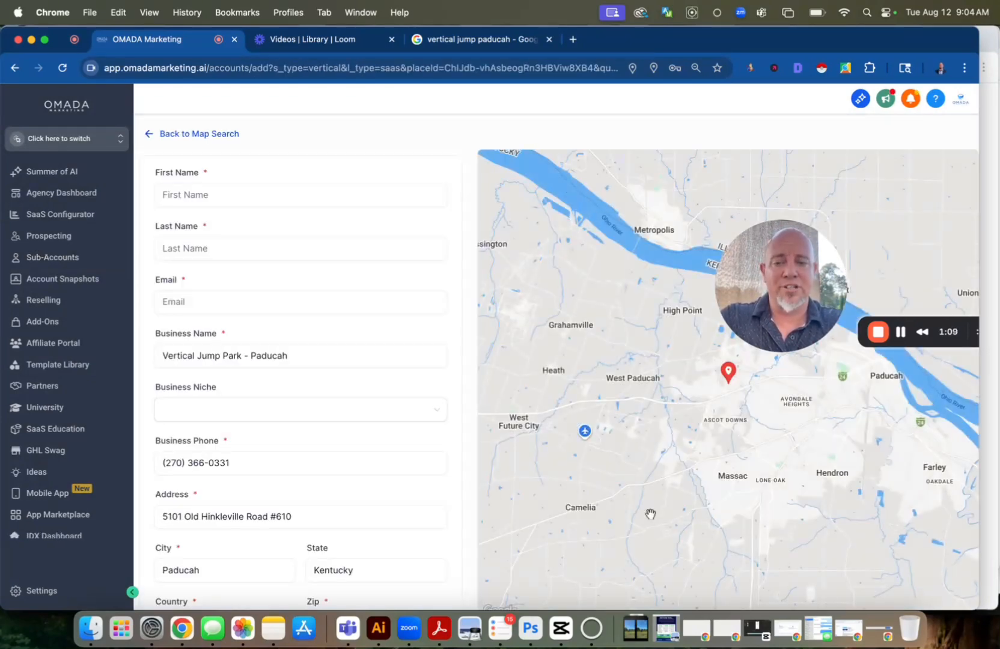
Enter "Veritcal" as the first name and "Jump" as the last name, and fill in the contact's email
left_click(311, 196)
type("Veritcal")
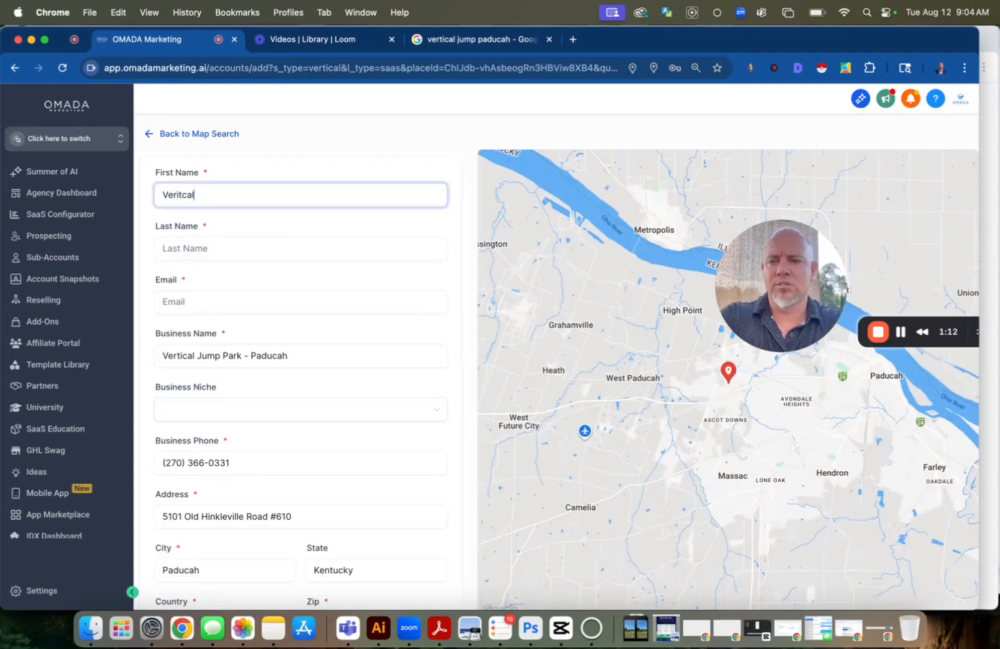
key("Tab")
type("Jum")
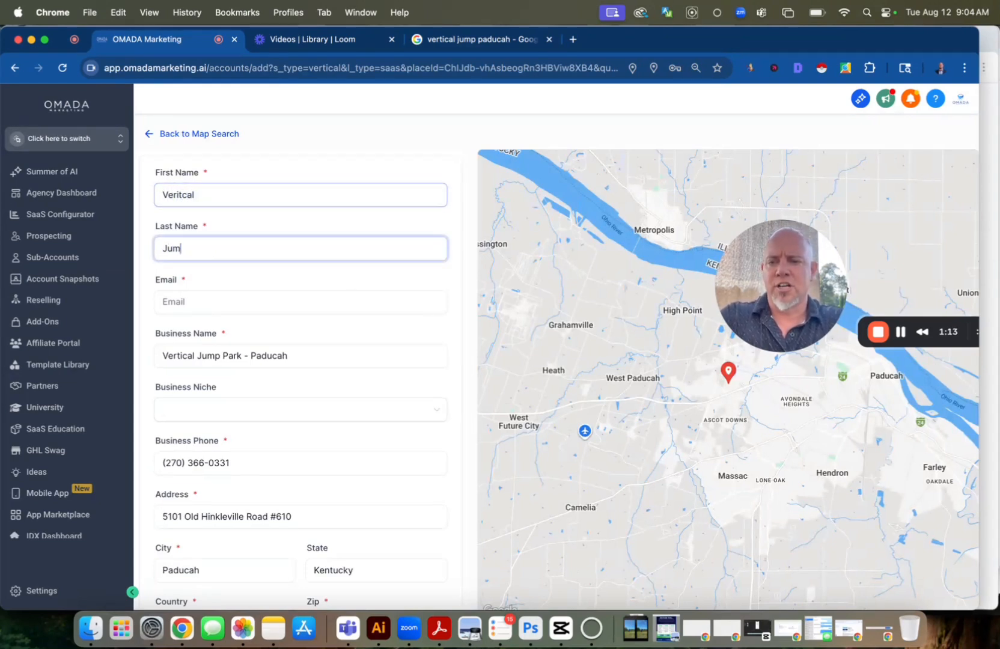
type("p")
left_click(260, 310)
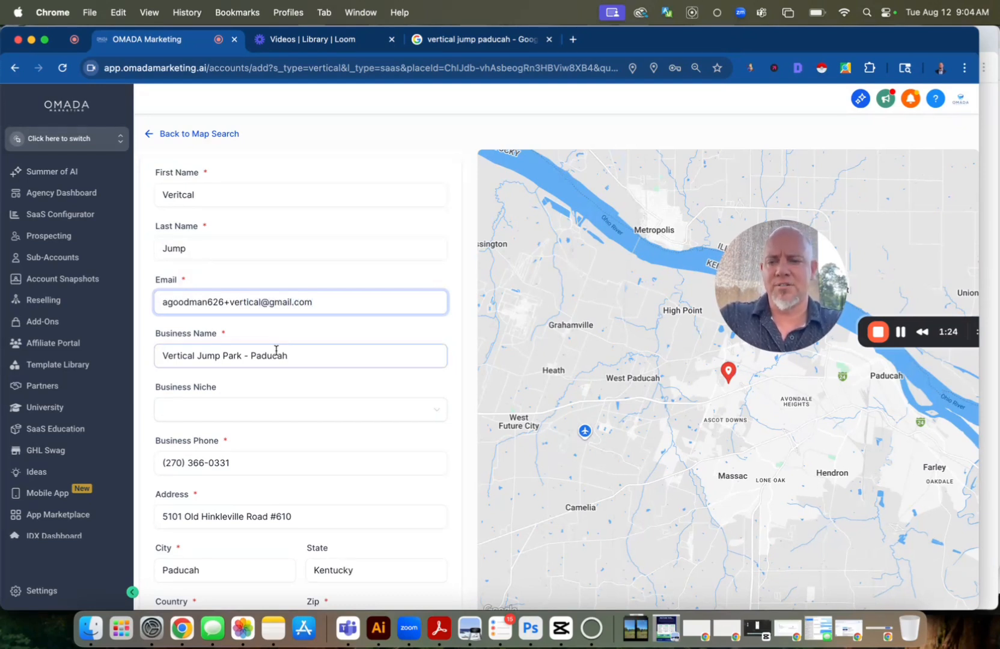
Set the time zone to GMT-05:00 America/Chicago (CDT) and add the sub-account
scroll(276, 354, "down", 8)
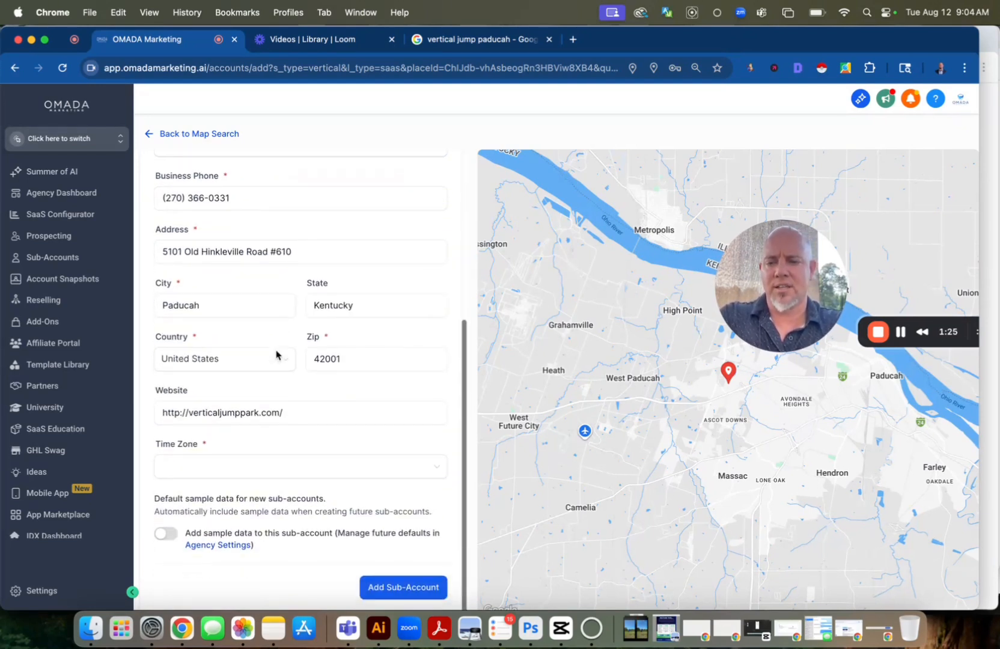
left_click(171, 474)
type("cd")
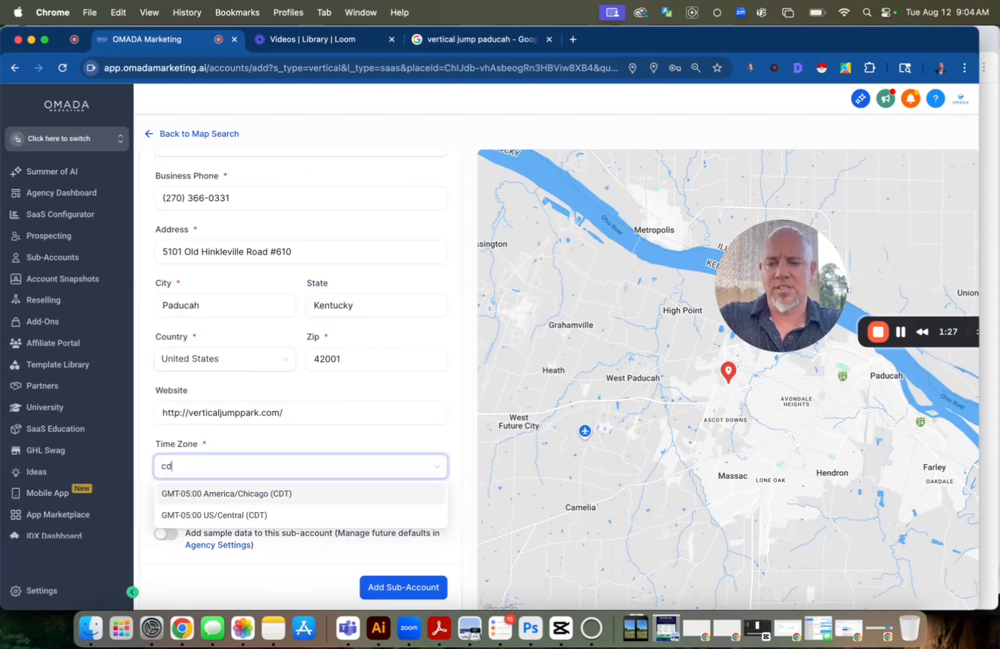
left_click(190, 495)
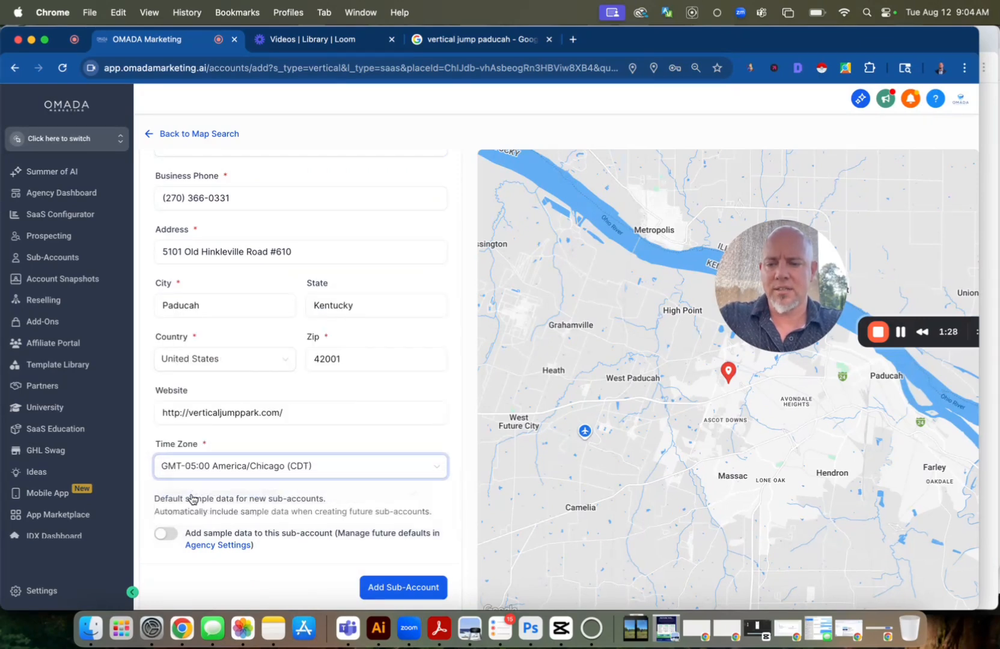
left_click(417, 597)
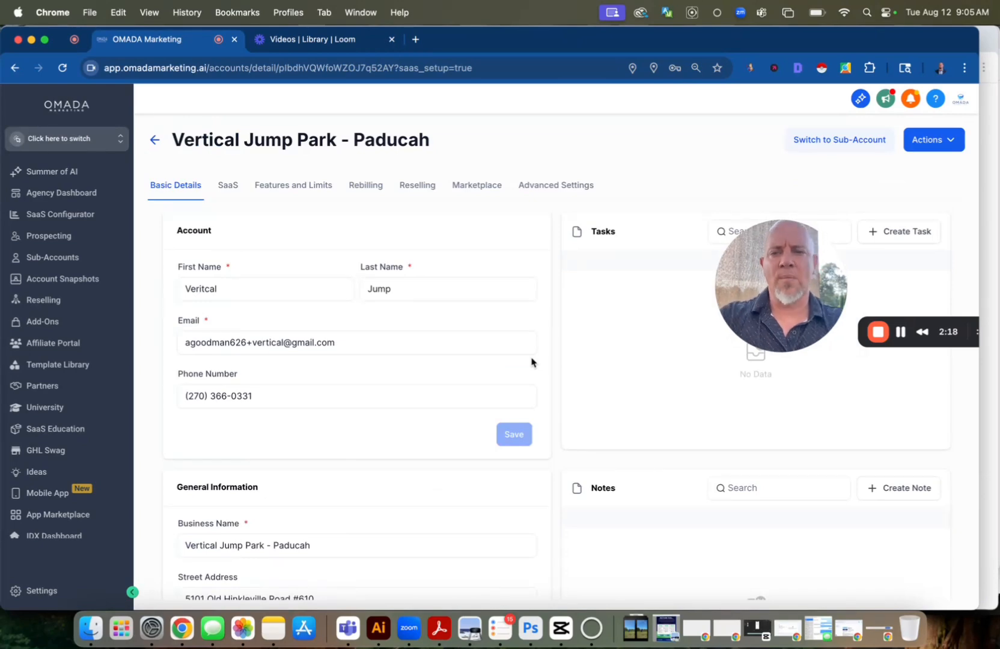
Switch to the Vertical Jump Park - Paducah sub-account and open its Voice AI agents
left_click(855, 141)
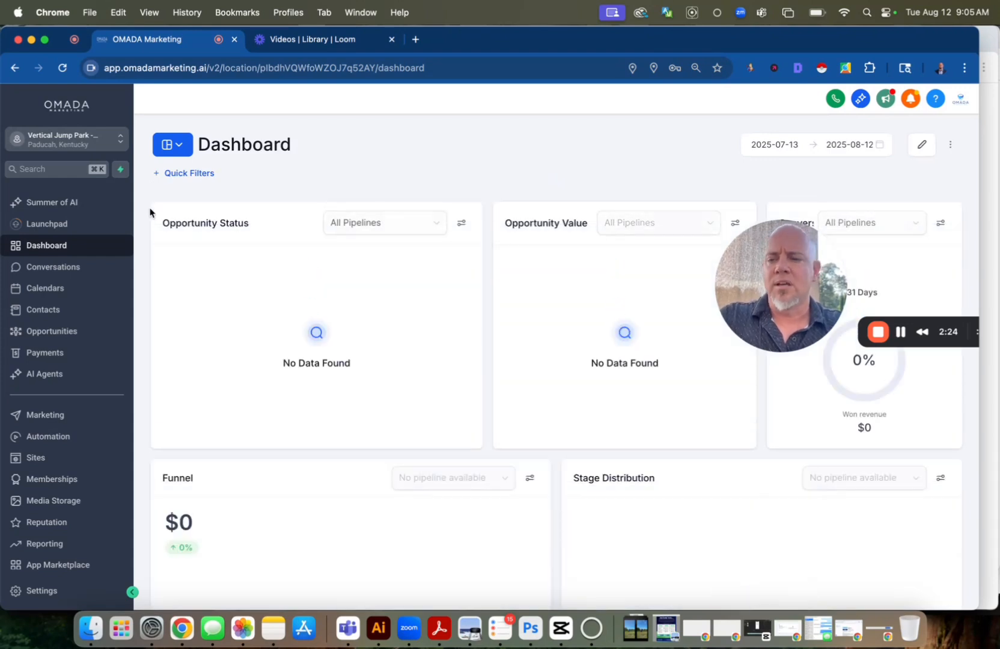
left_click(52, 374)
left_click(289, 127)
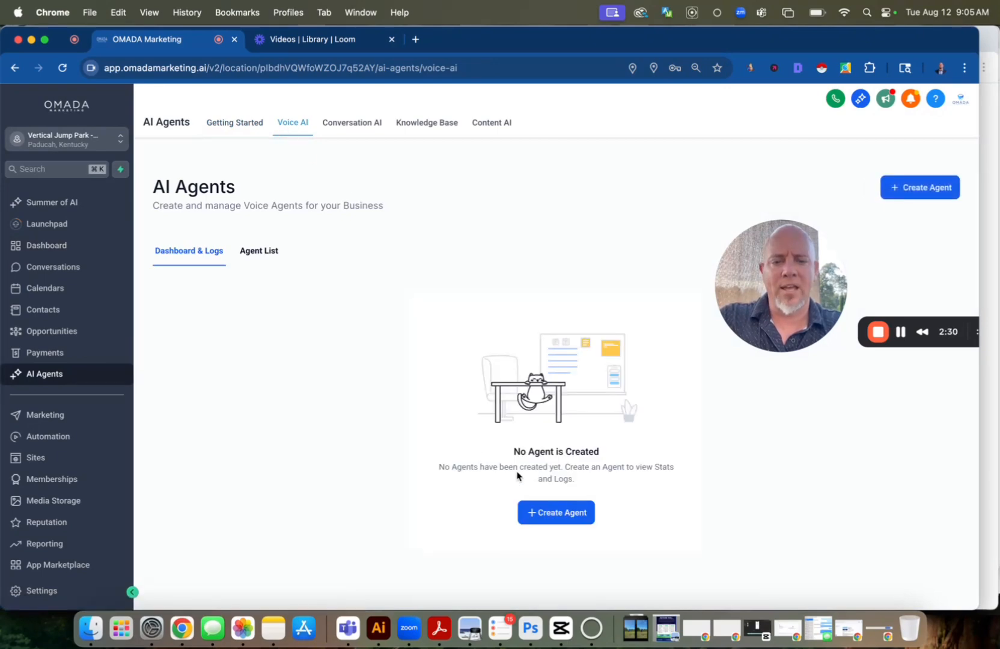
Create a custom voice AI agent and name it "Vertical Jump Agent"
left_click(561, 513)
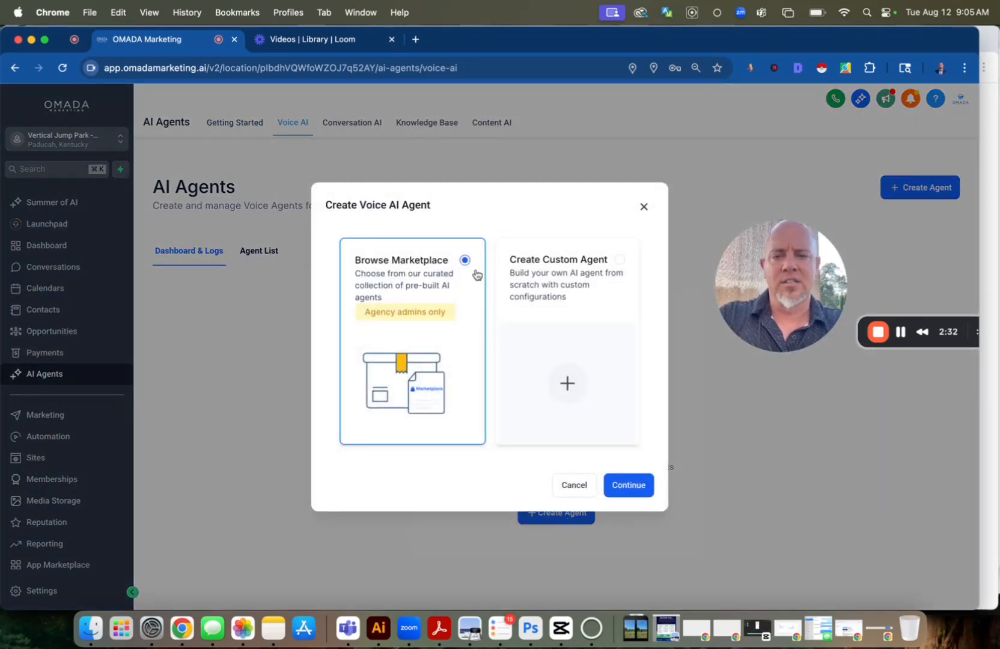
left_click(537, 272)
left_click(625, 481)
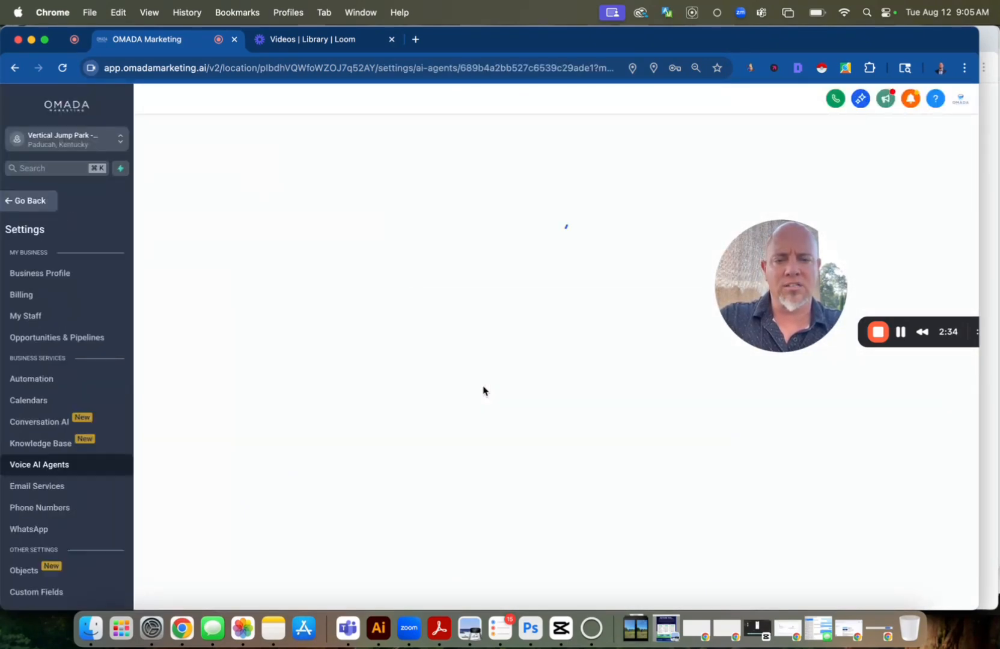
left_click(438, 357)
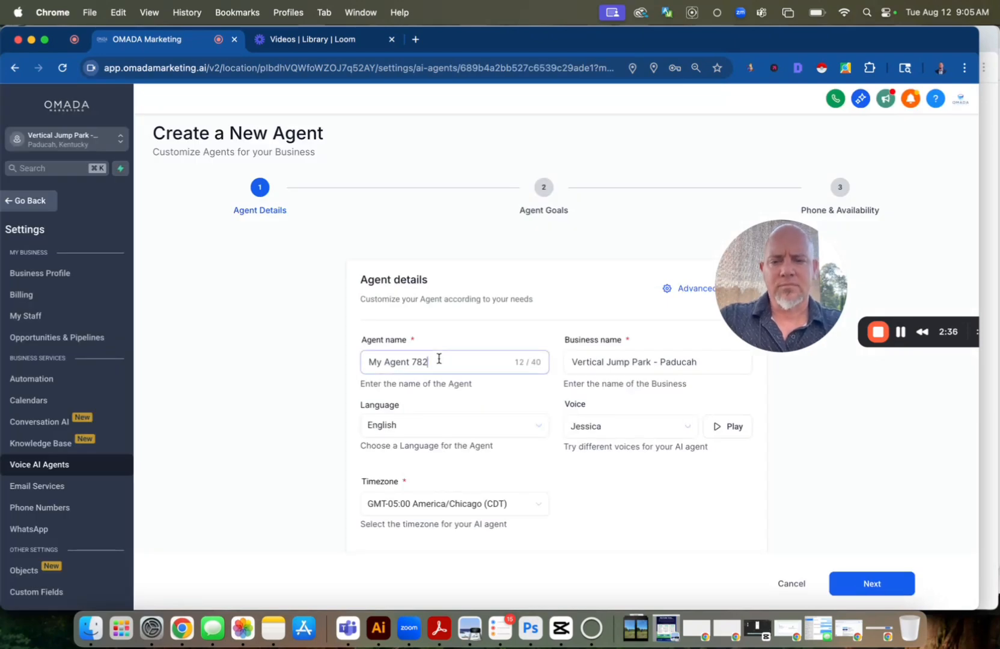
key("super+a")
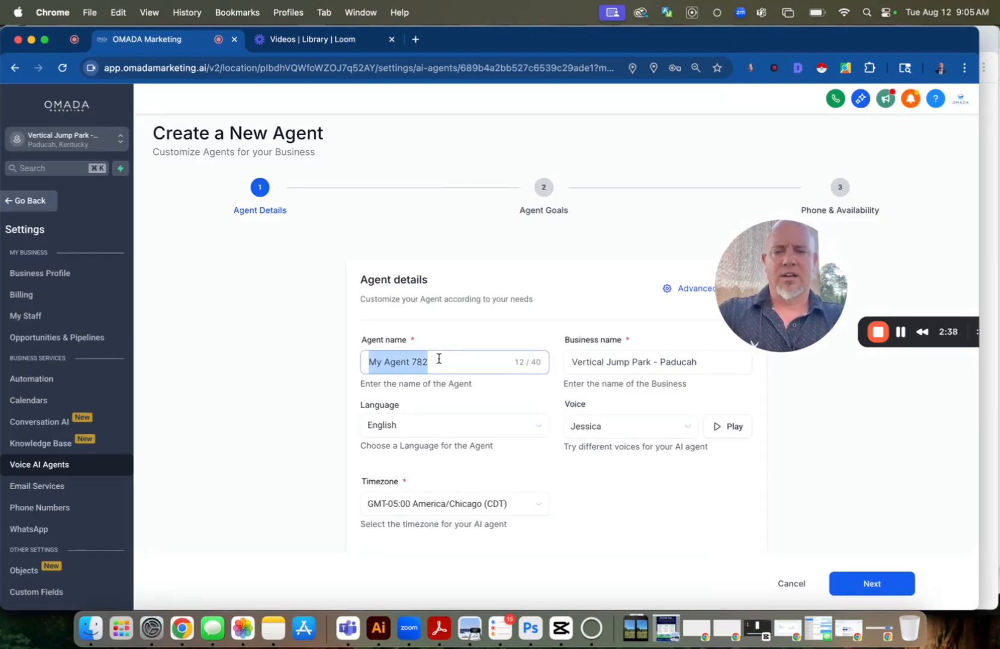
type("Vertical Jump")
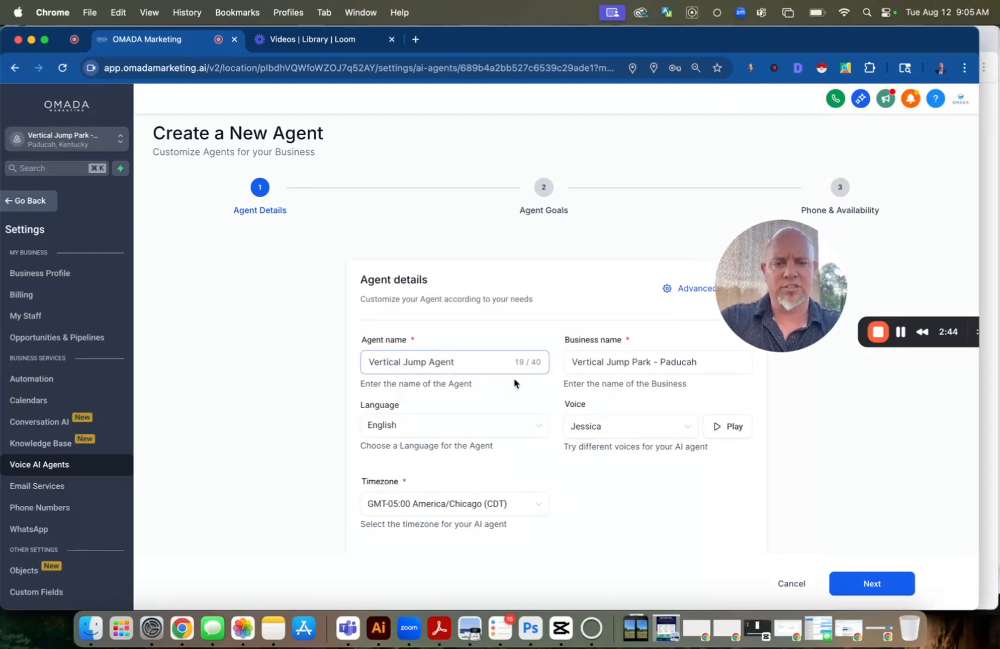
Set the agent's voice to Hope, play its preview, and continue to the agent goals
left_click(608, 432)
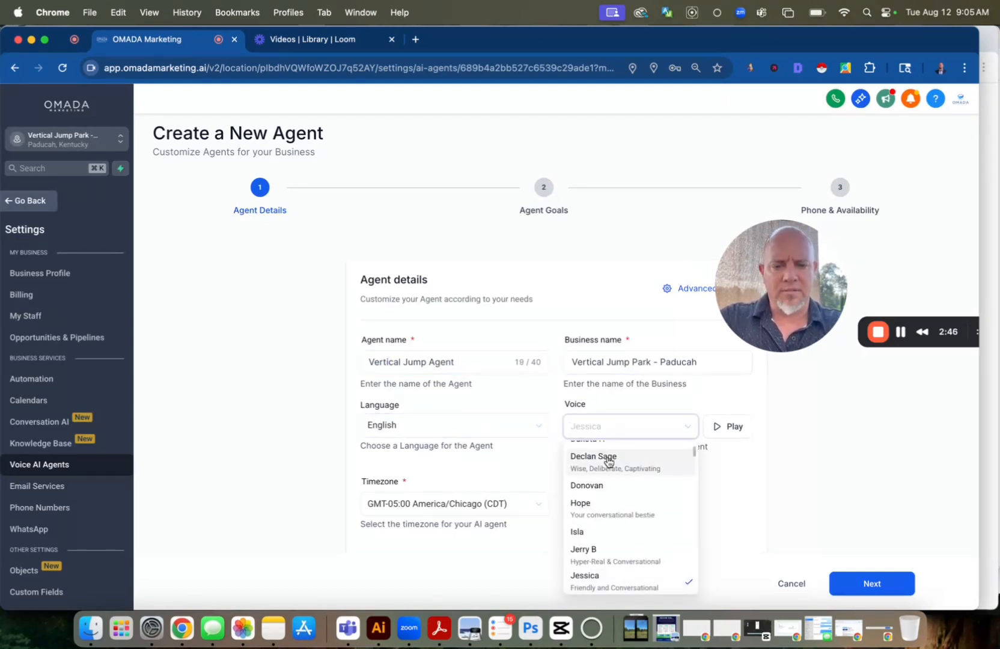
type("sam")
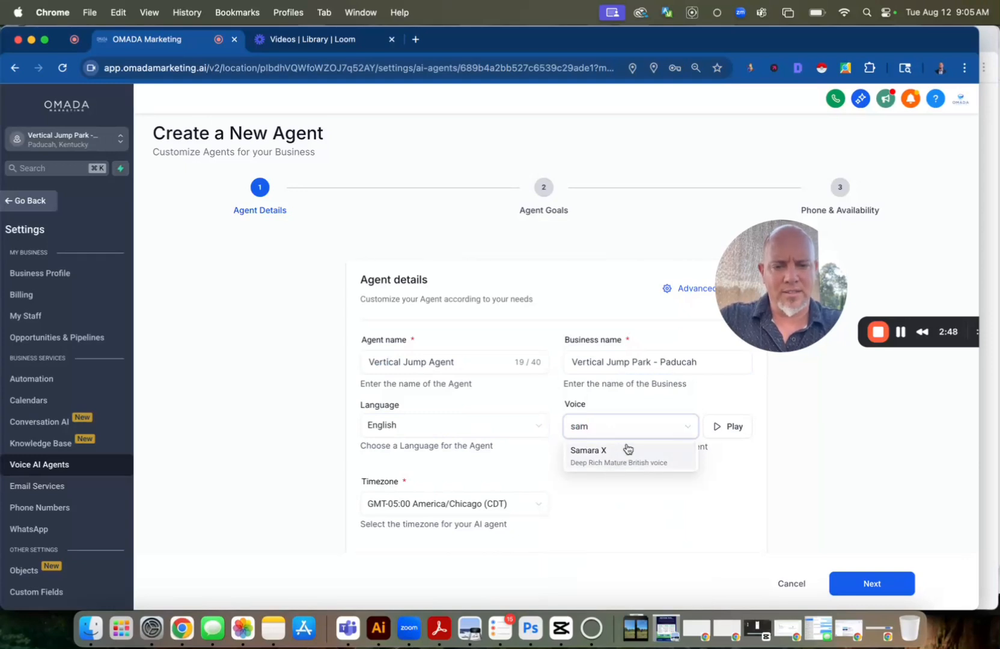
key("BackSpace")
key("BackSpace")
key("BackSpace")
left_click(618, 502)
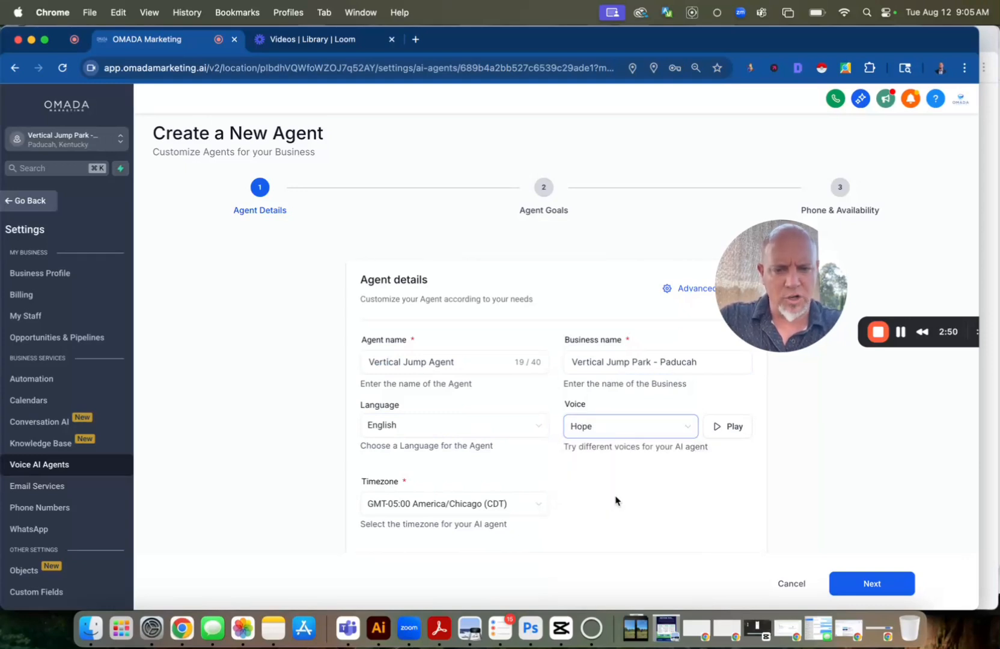
left_click(724, 431)
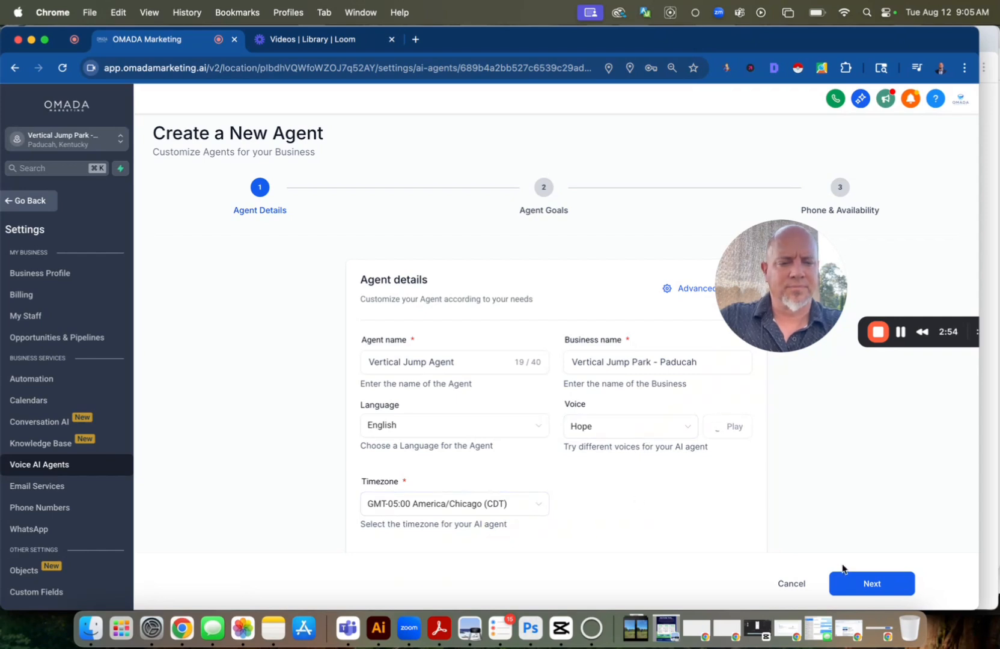
left_click(872, 584)
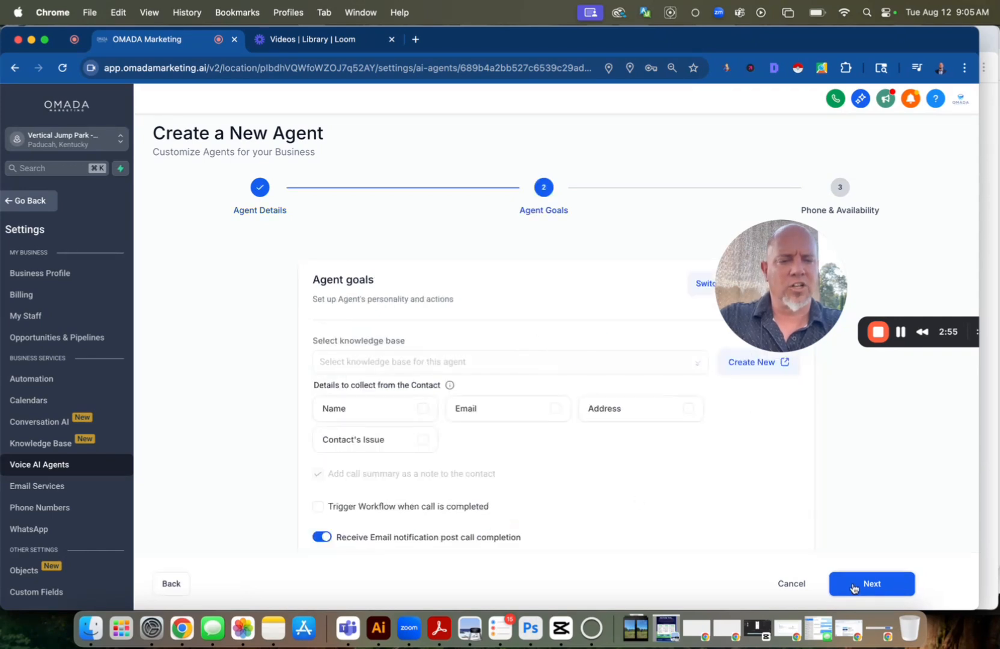
Create a new knowledge base named "Vertical Jump KB" from the agent's knowledge base selection
left_click(382, 366)
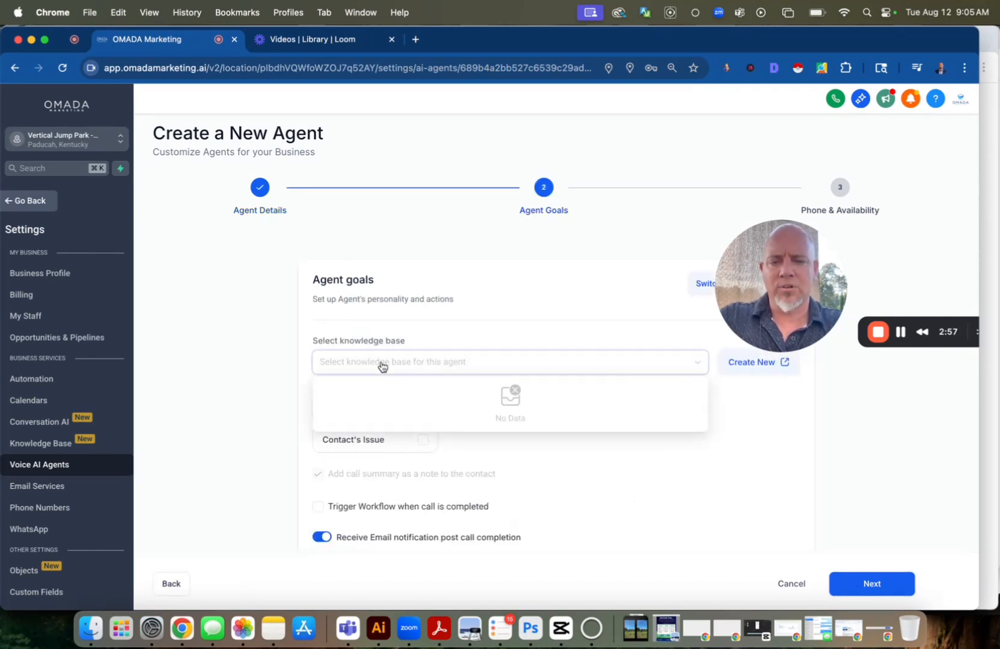
left_click(741, 374)
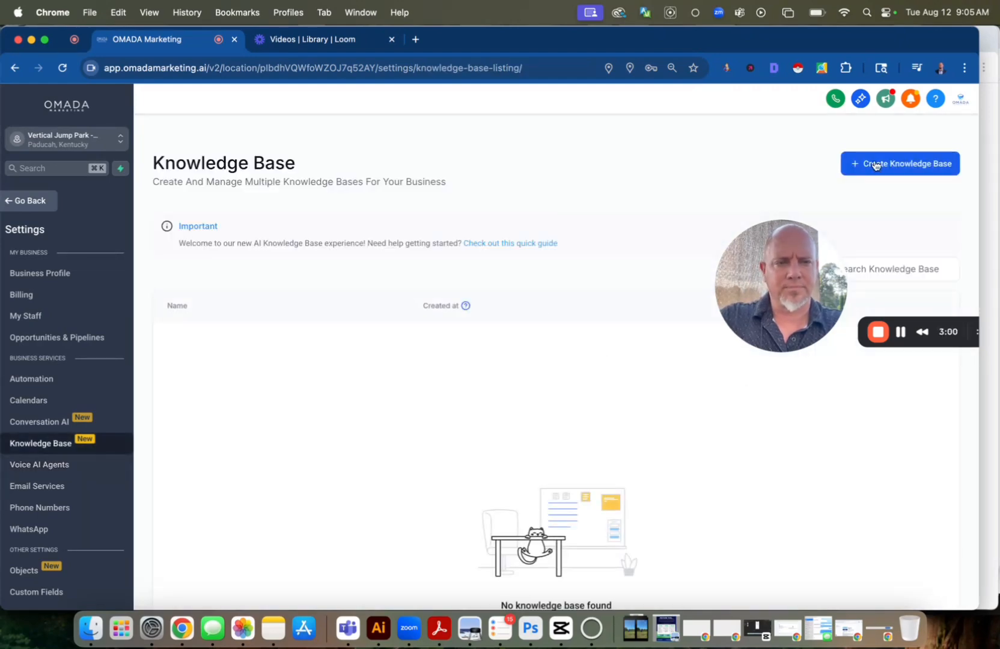
left_click(885, 167)
left_click(454, 313)
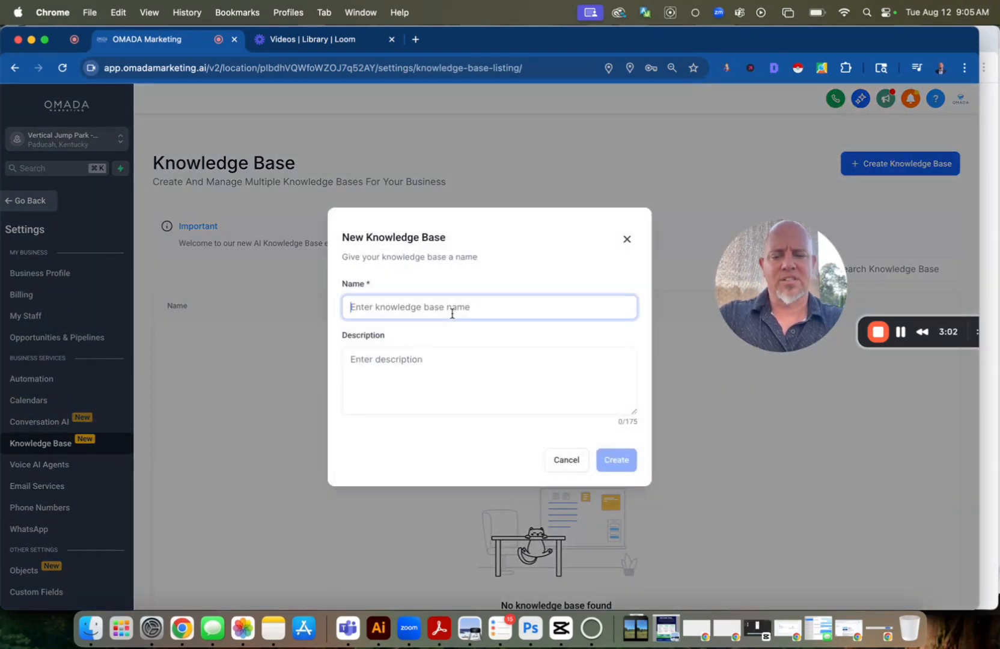
type("w")
key("BackSpace")
type("w")
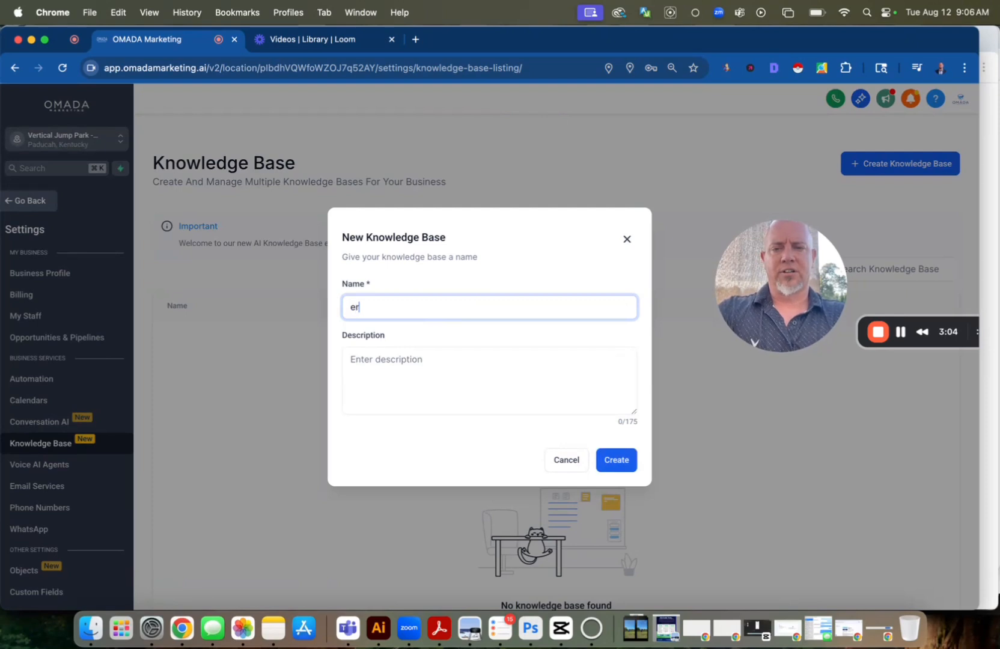
key("BackSpace")
type("Vert")
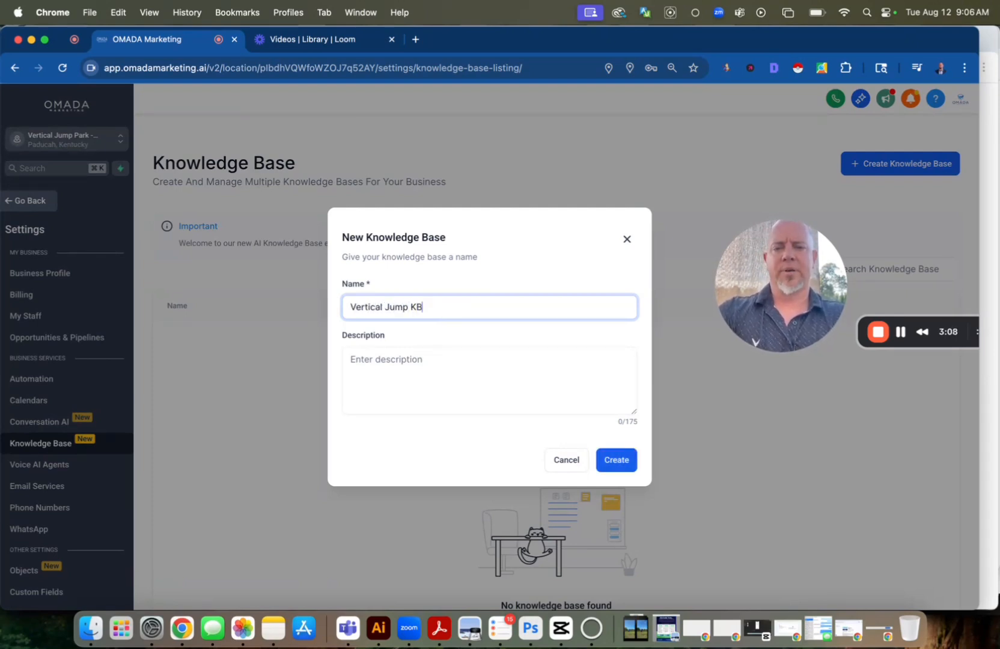
type("ical Jump KB")
left_click(618, 467)
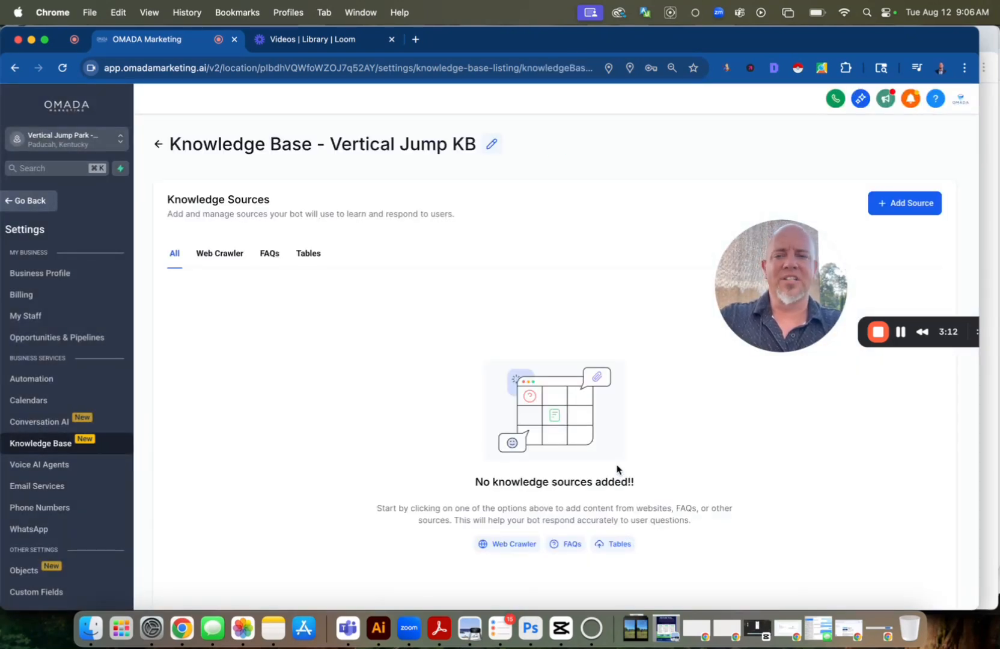
Start adding a Web Crawler source to the Vertical Jump KB knowledge base
left_click(202, 262)
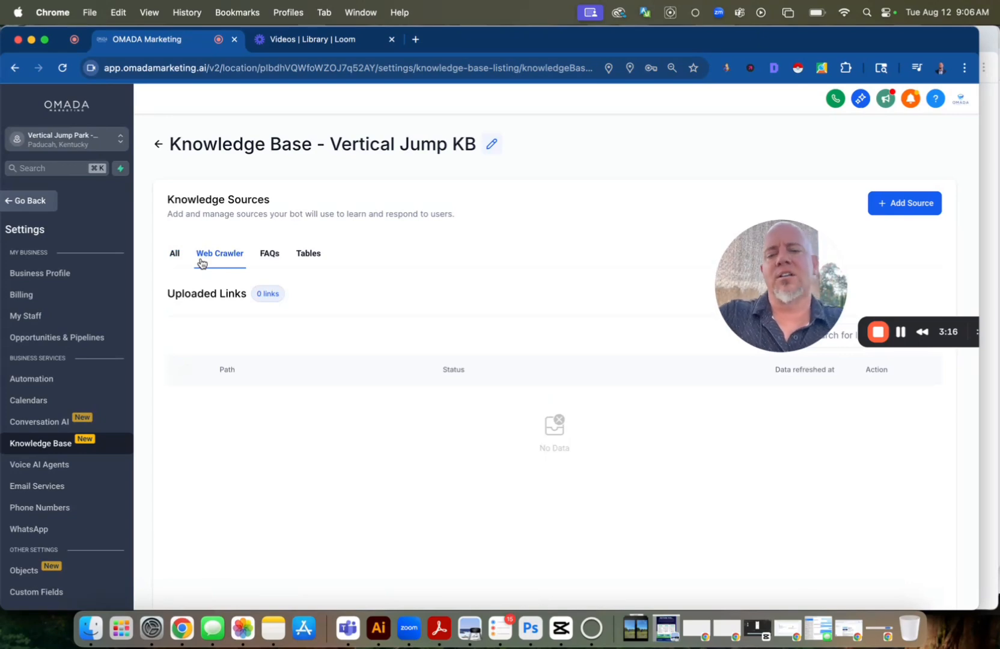
left_click(917, 203)
left_click(913, 137)
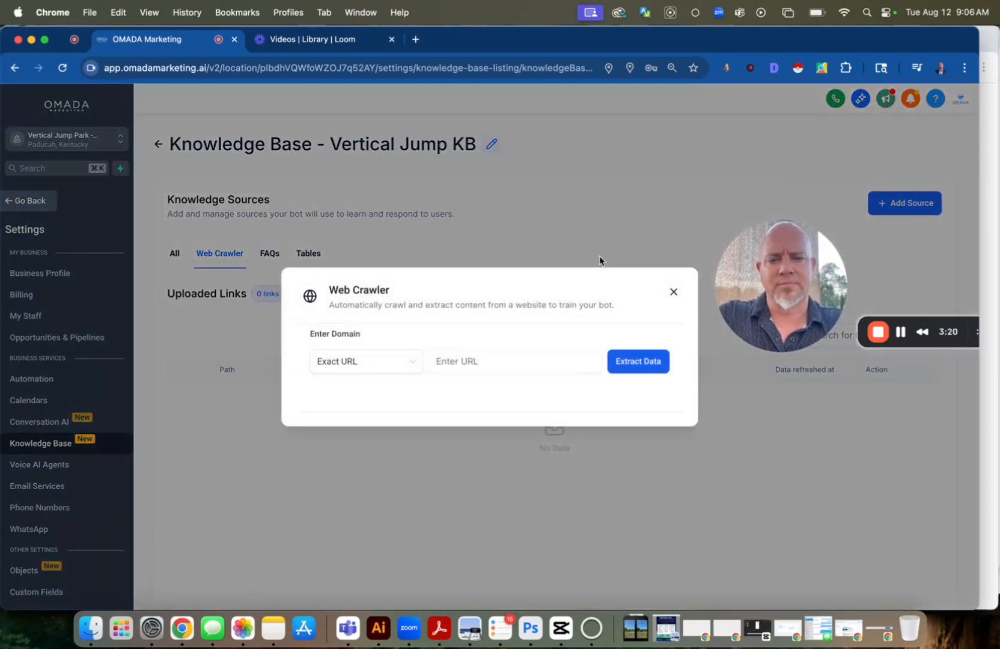
Search Google for "vertical jump paducah", open the park's website in a new tab, and copy its address
left_click(416, 39)
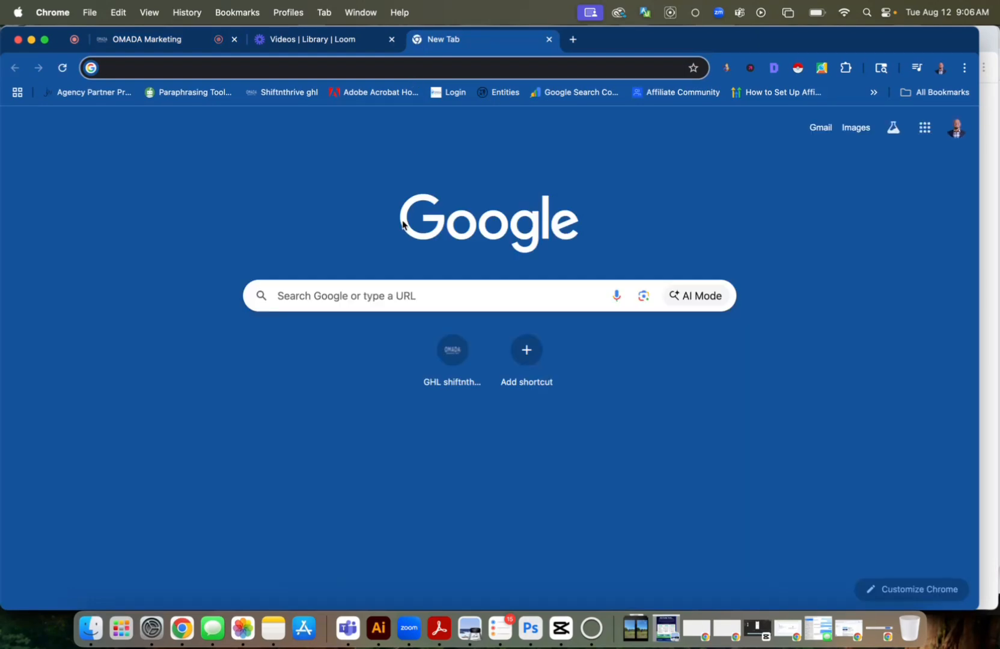
left_click(393, 296)
type("verti")
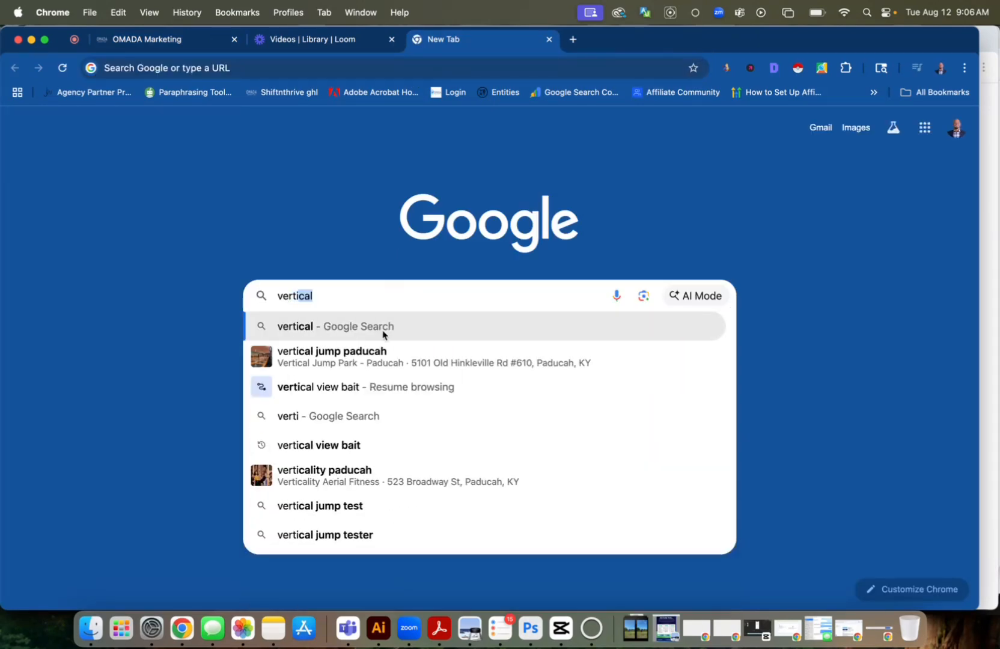
left_click(373, 353)
scroll(373, 352, "down", 2)
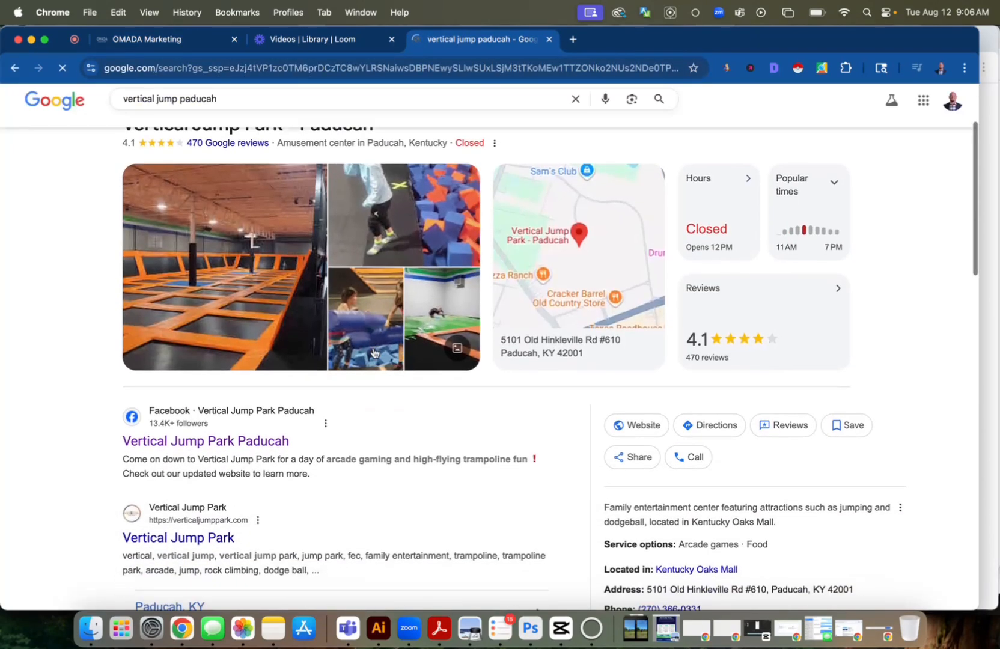
right_click(625, 424)
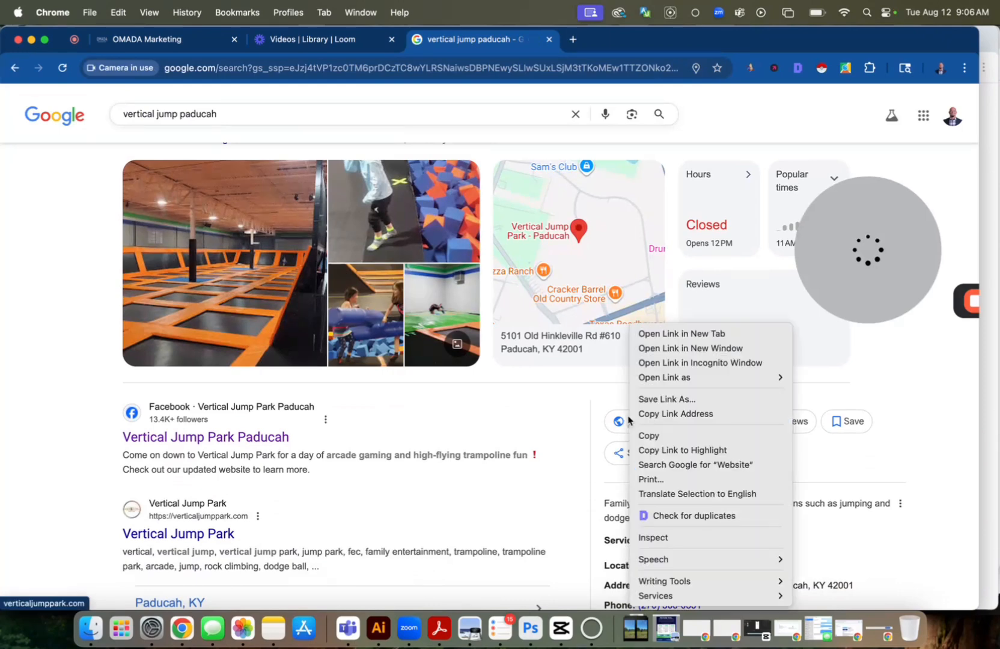
left_click(662, 334)
left_click(586, 47)
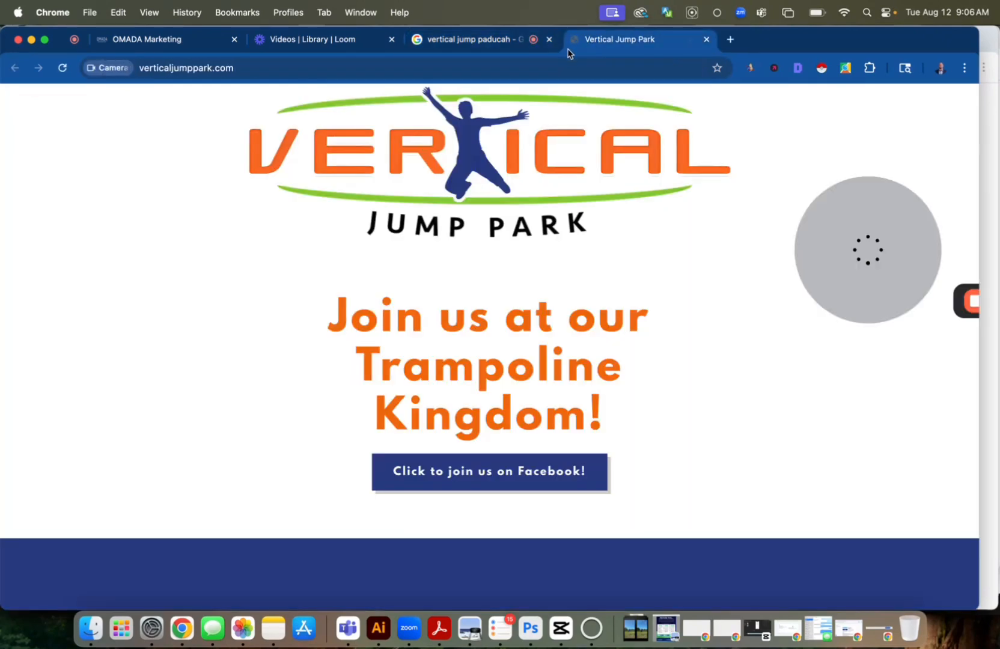
left_click(545, 66)
key("super+c")
left_click(338, 51)
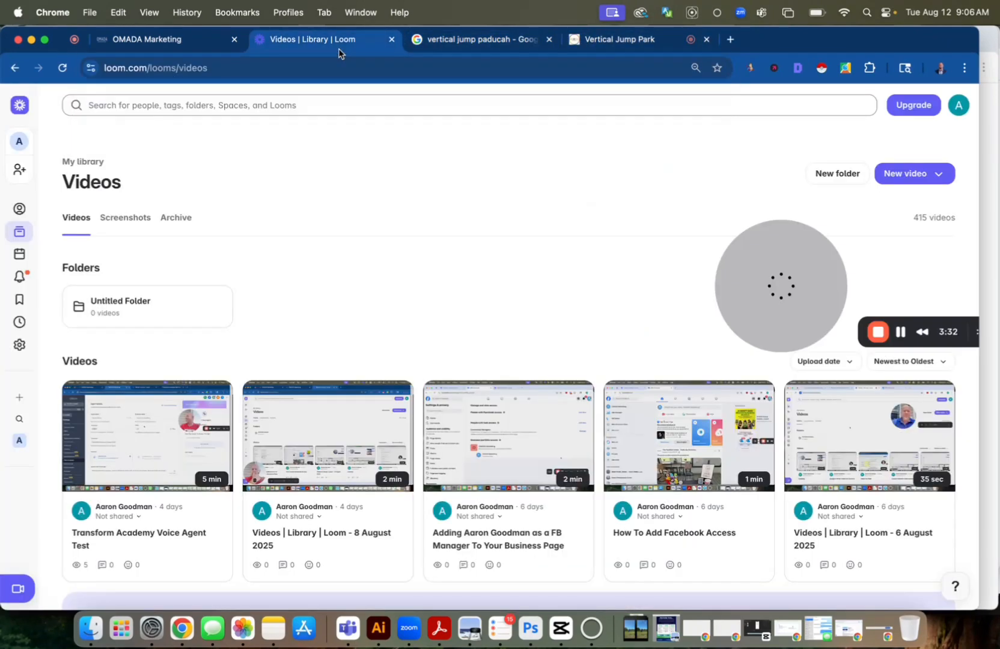
left_click(181, 40)
left_click(462, 362)
key("super+v")
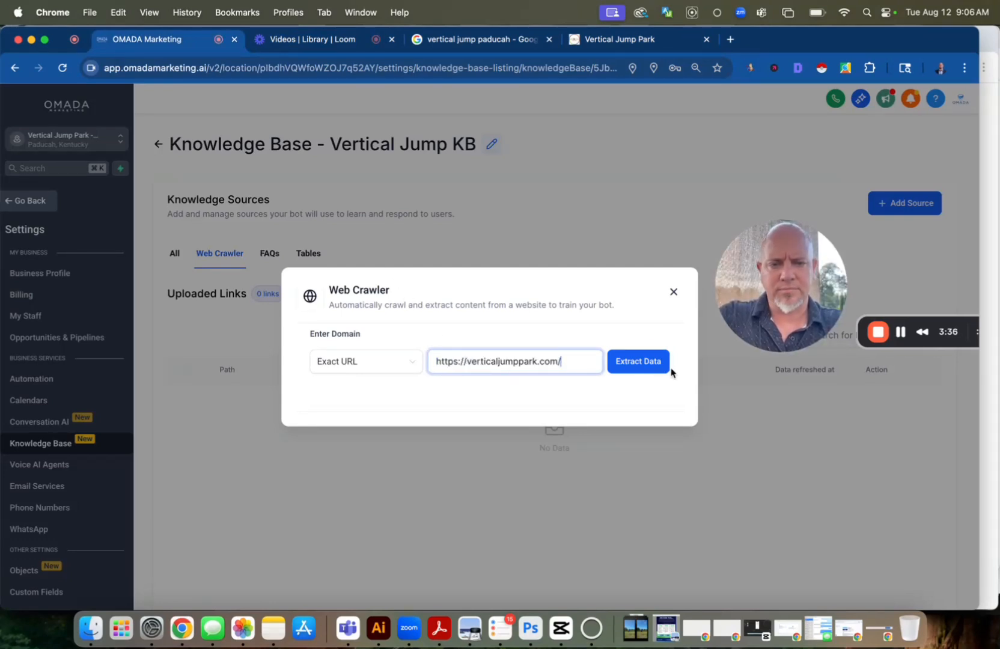
left_click(653, 365)
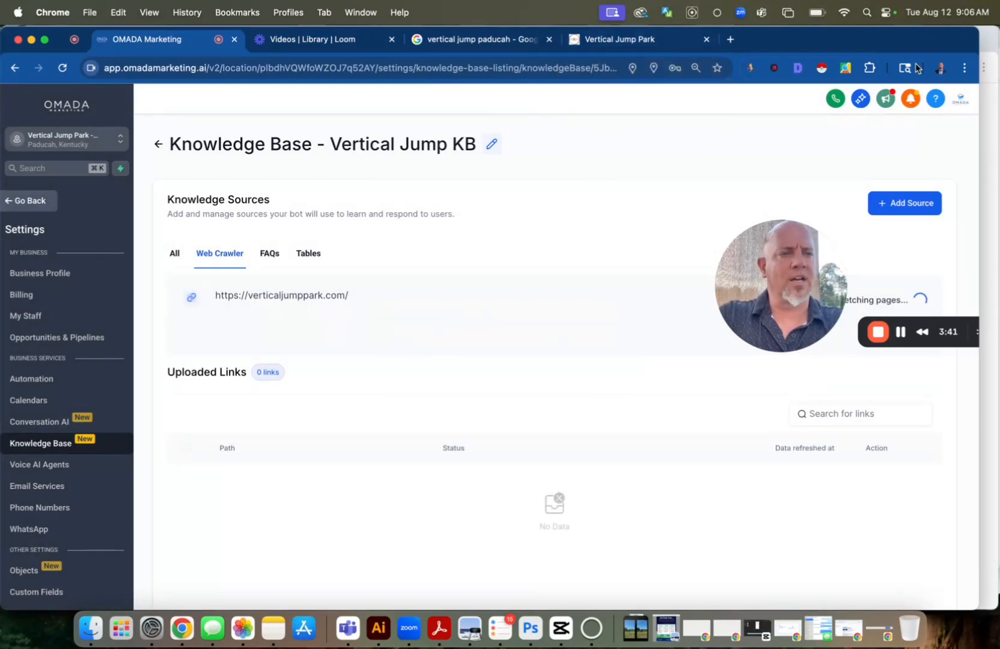
In the other Chrome window, search Google for "vertical jump paducah ky", open the park's Facebook page, and copy its address
left_click(988, 43)
left_click(247, 38)
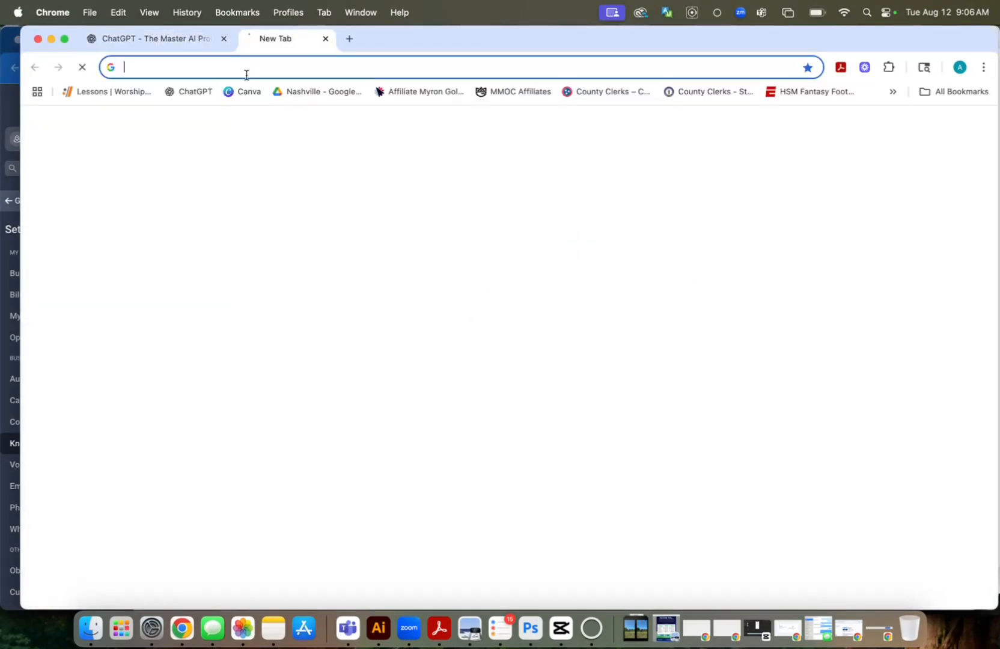
left_click(364, 294)
type("vertical")
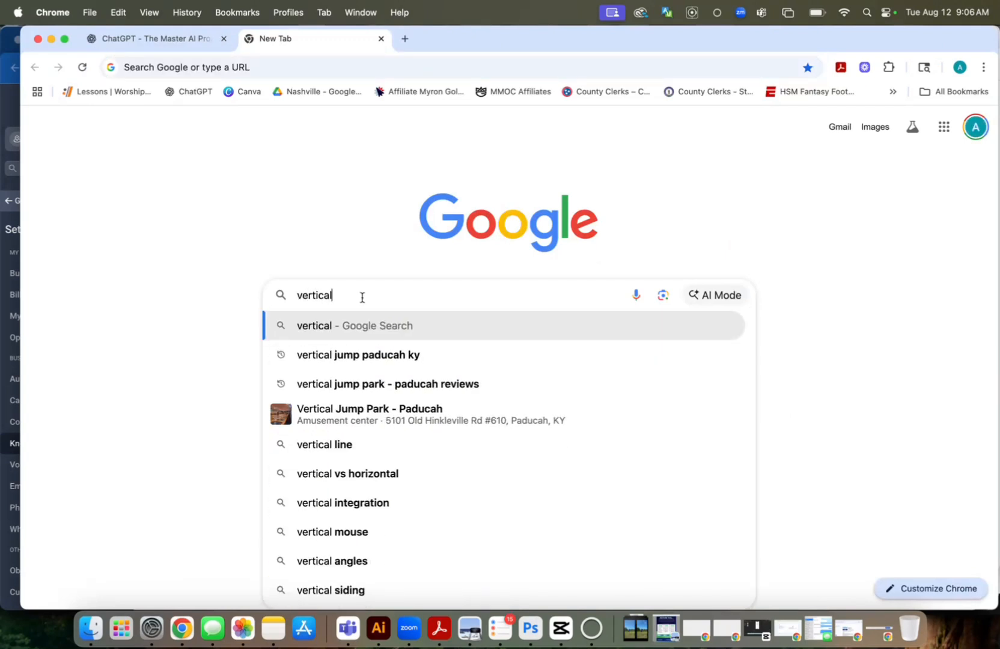
left_click(373, 361)
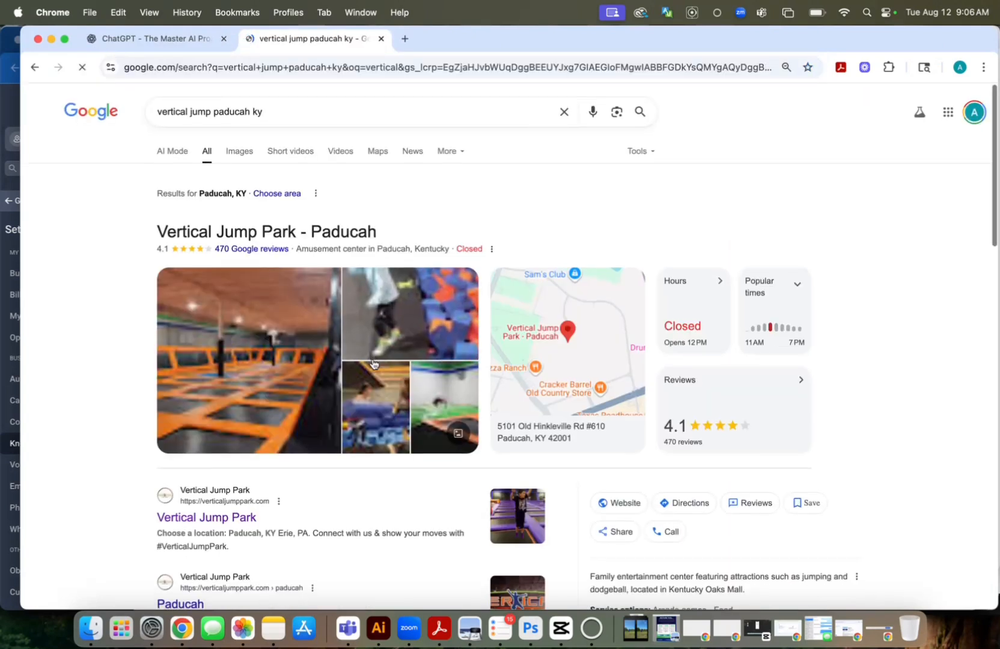
scroll(372, 364, "down", 5)
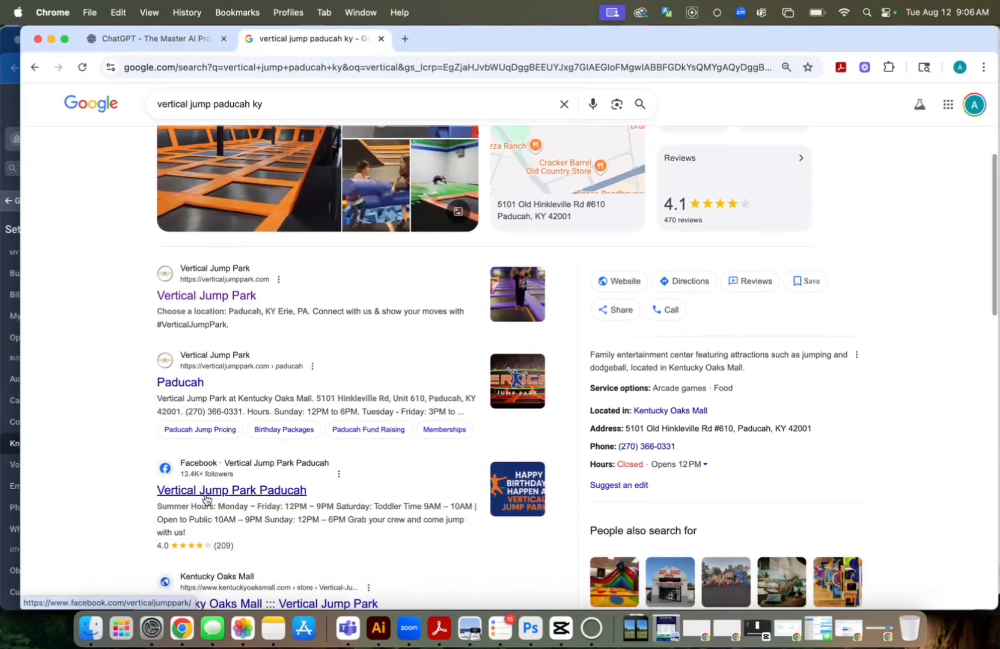
left_click(205, 493)
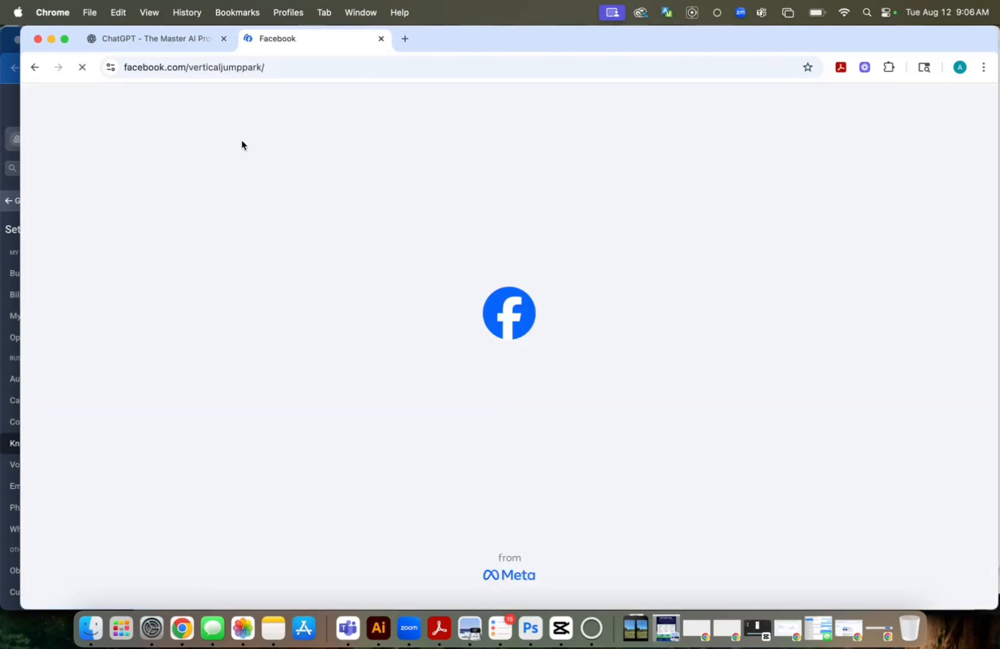
left_click(250, 68)
key("cmd+c")
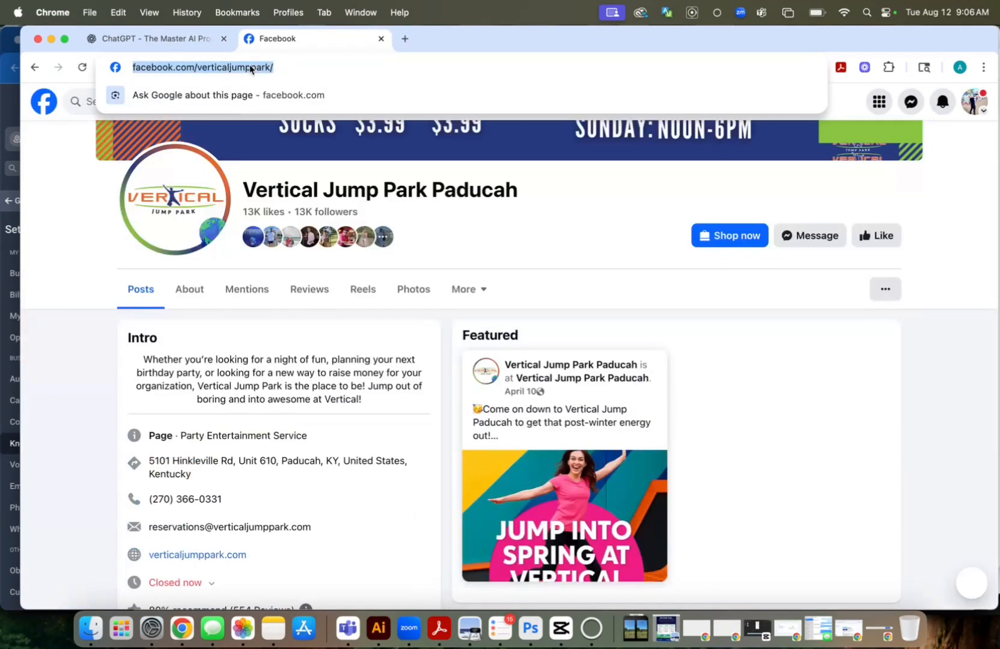
left_click(179, 40)
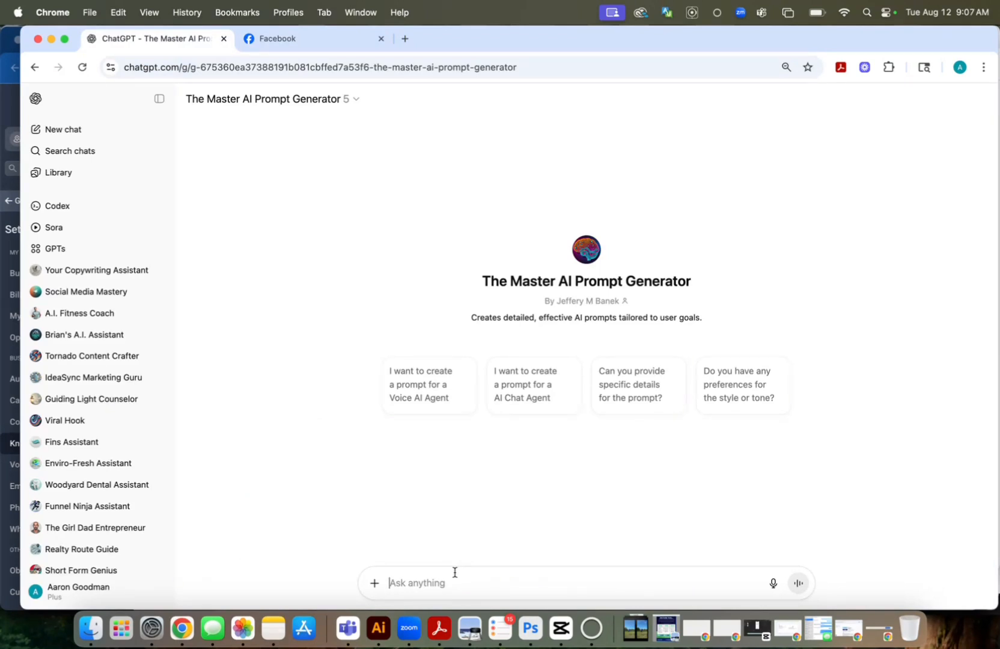
type("i need you tl help me create a voice agent prompt using high level for vertical")
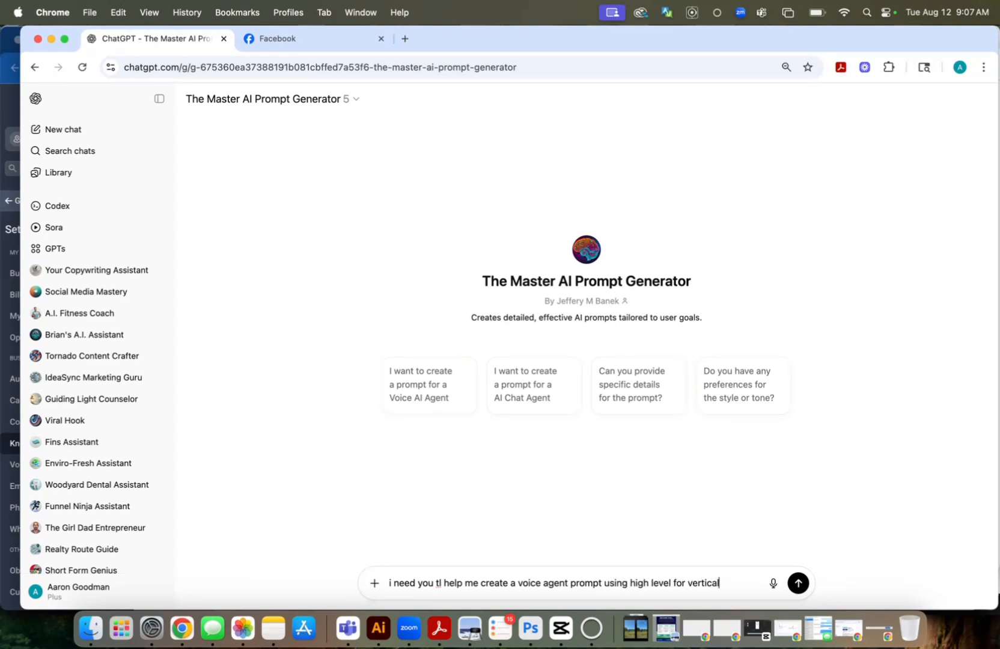
type("p paducah.")
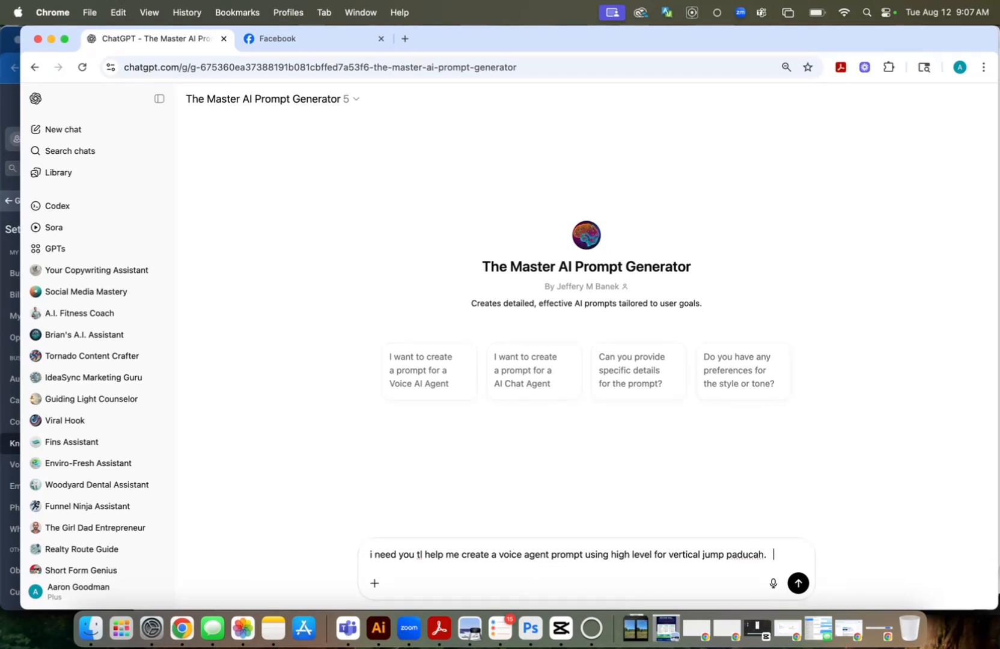
type("   here is their facebook page to learn more.")
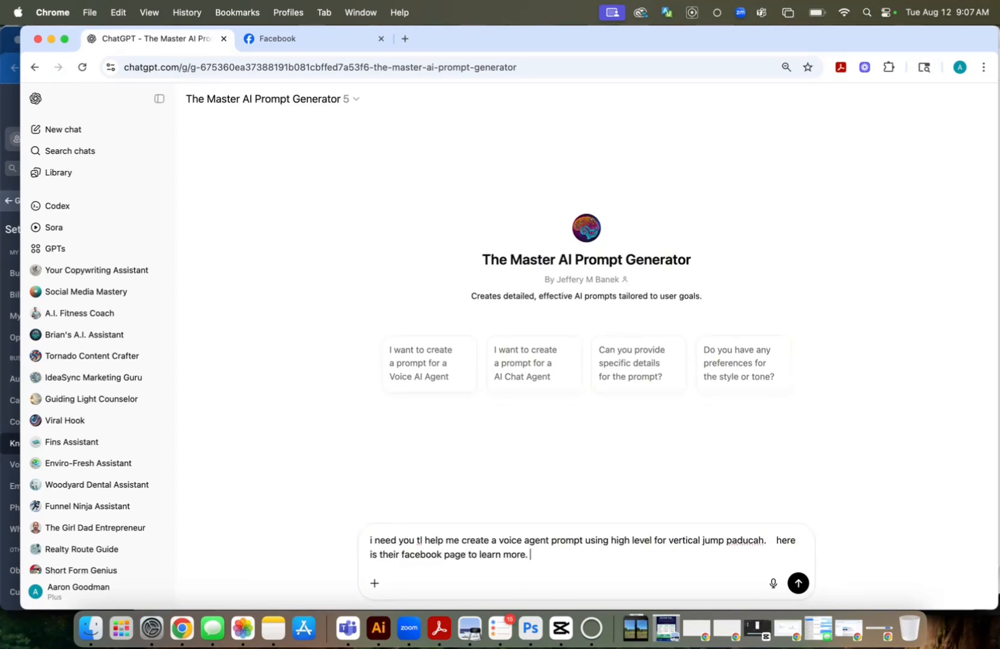
key("cmd+v")
key("Return")
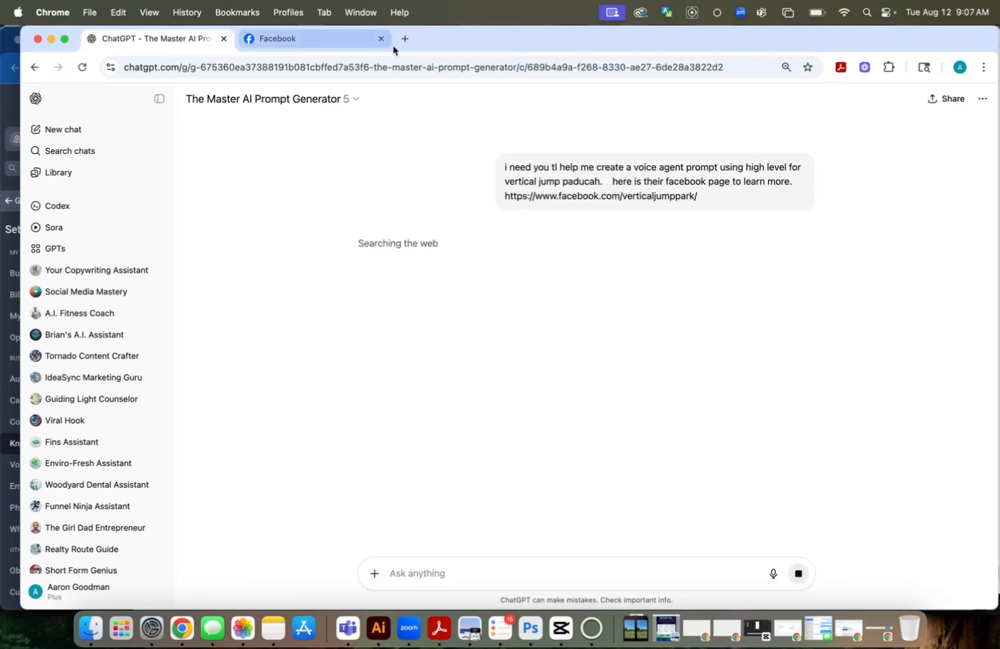
Open the verticaljumppark.com website from the park's Facebook page and copy its address
left_click(372, 39)
scroll(256, 385, "down", 2)
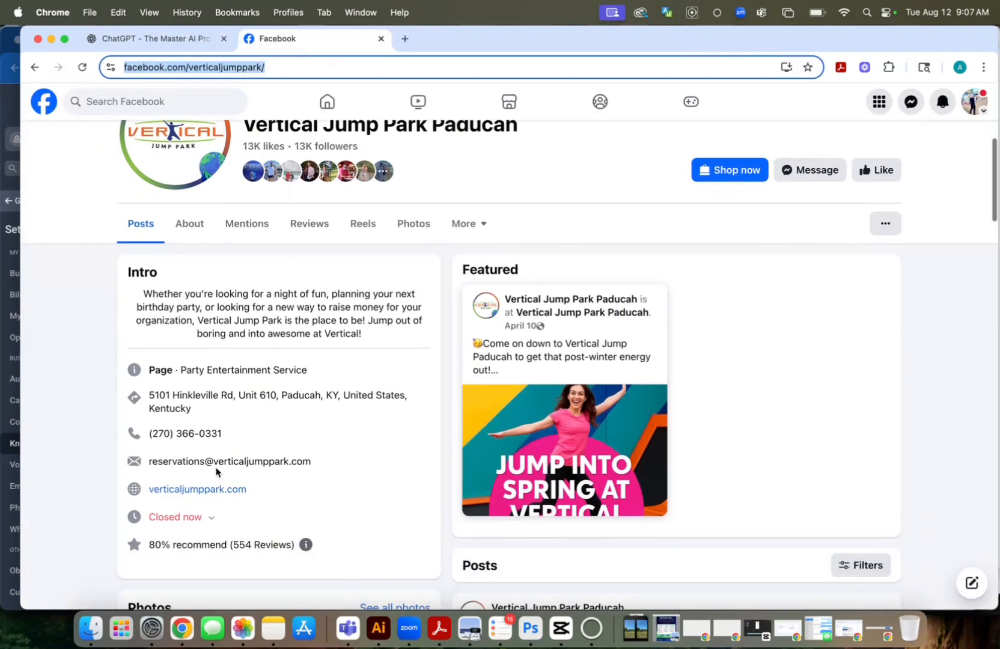
left_click(217, 487)
left_click(348, 69)
key("super+c")
left_click(313, 41)
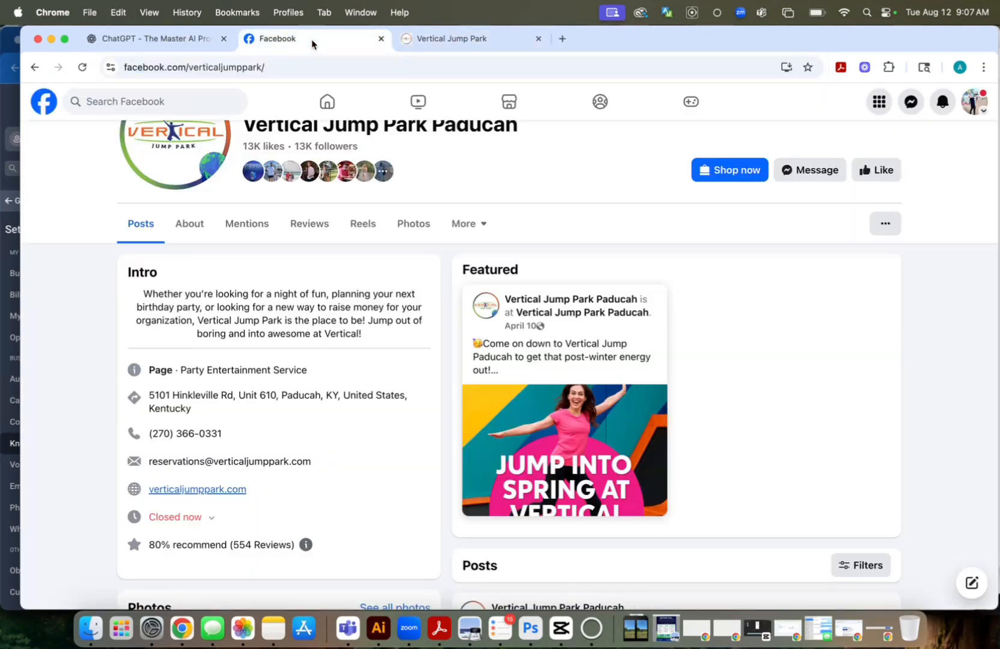
left_click(178, 39)
type("a")
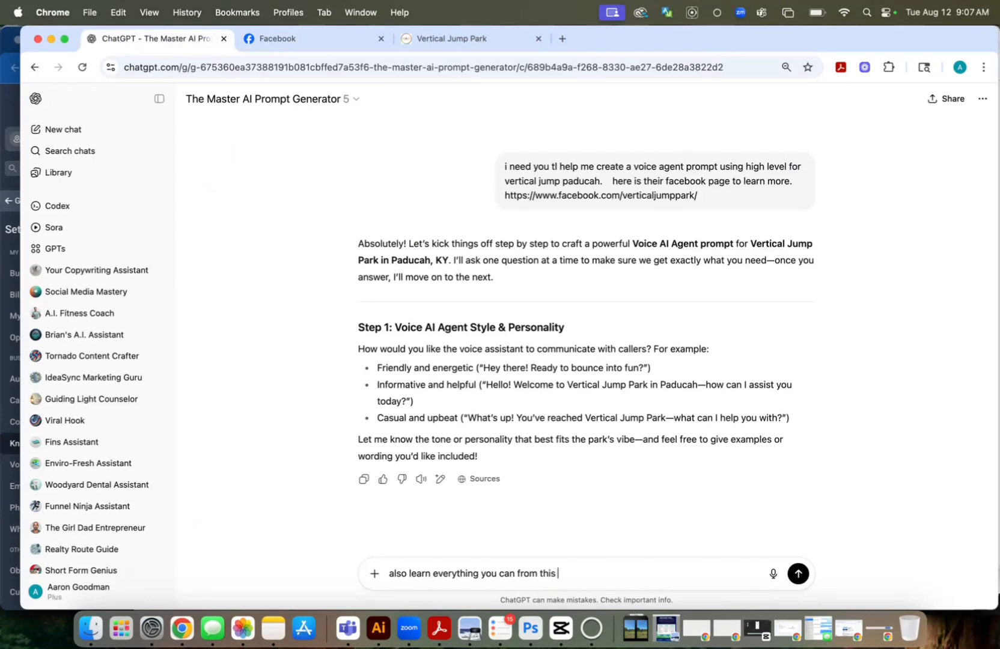
key("super+v")
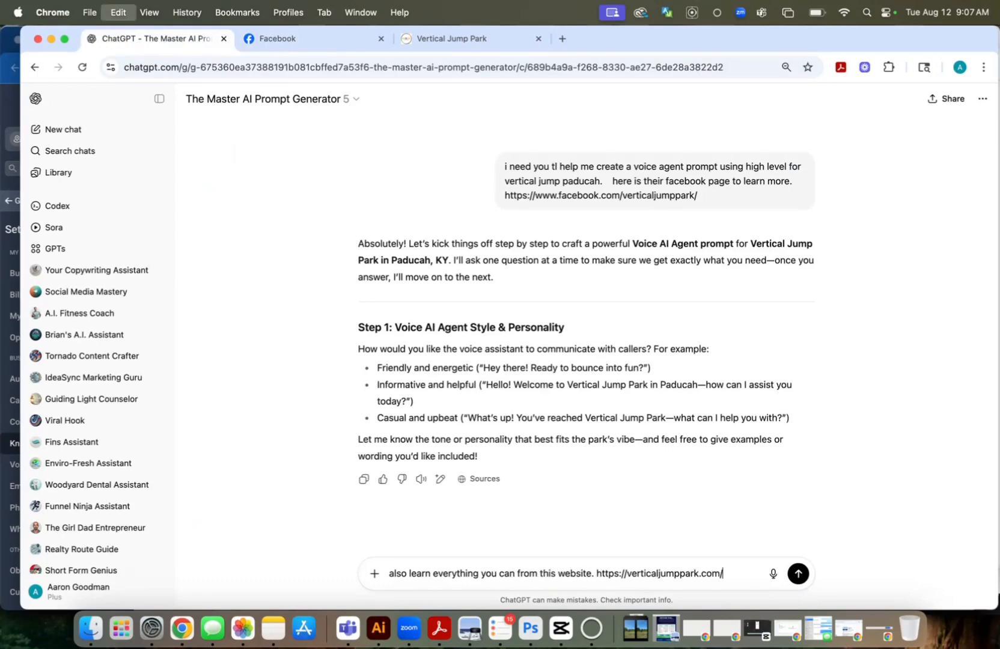
key("Return")
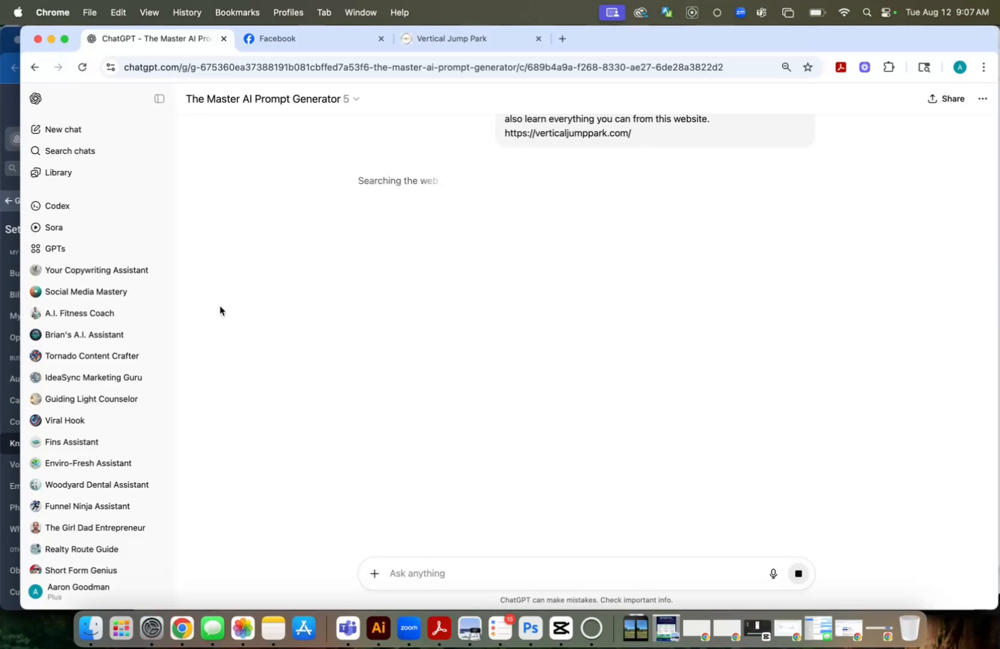
Return to OMADA Marketing, leave the knowledge base settings, and open My Agent 782 from the Voice AI agent list
left_click(11, 107)
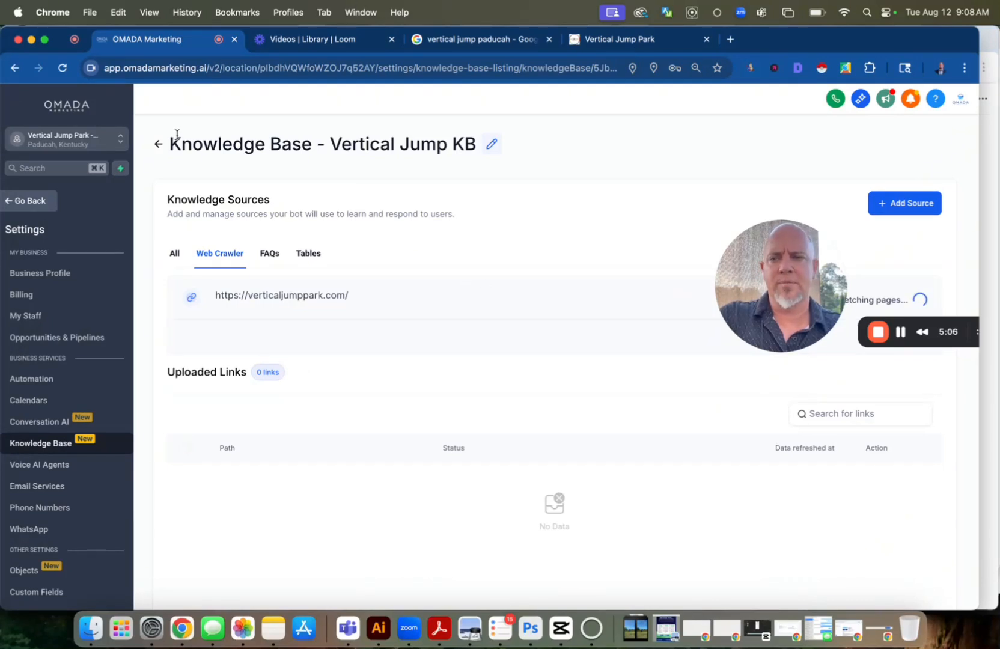
left_click(158, 145)
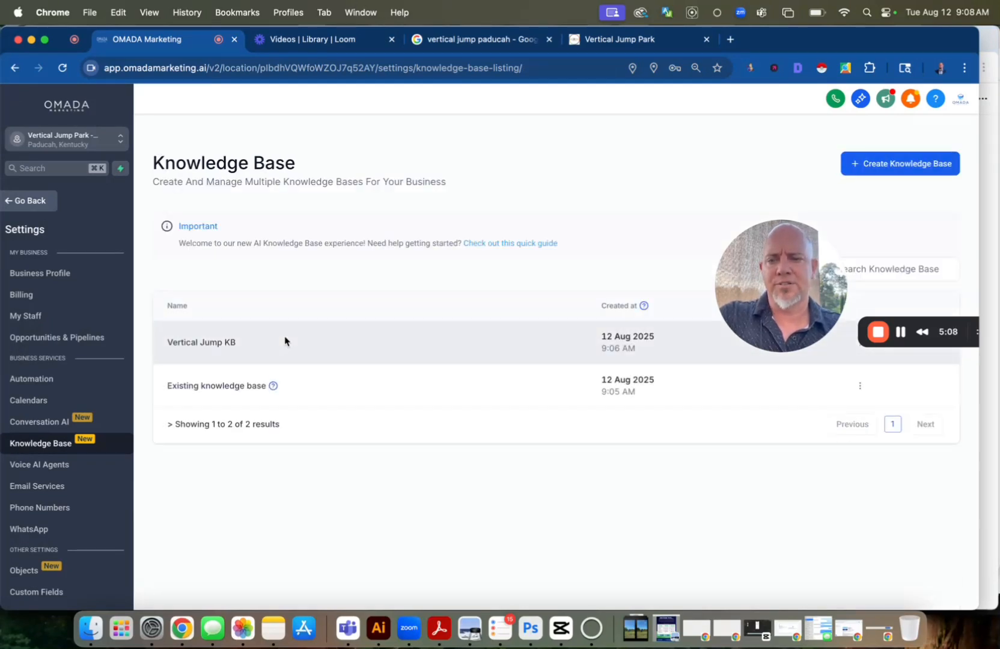
left_click(31, 202)
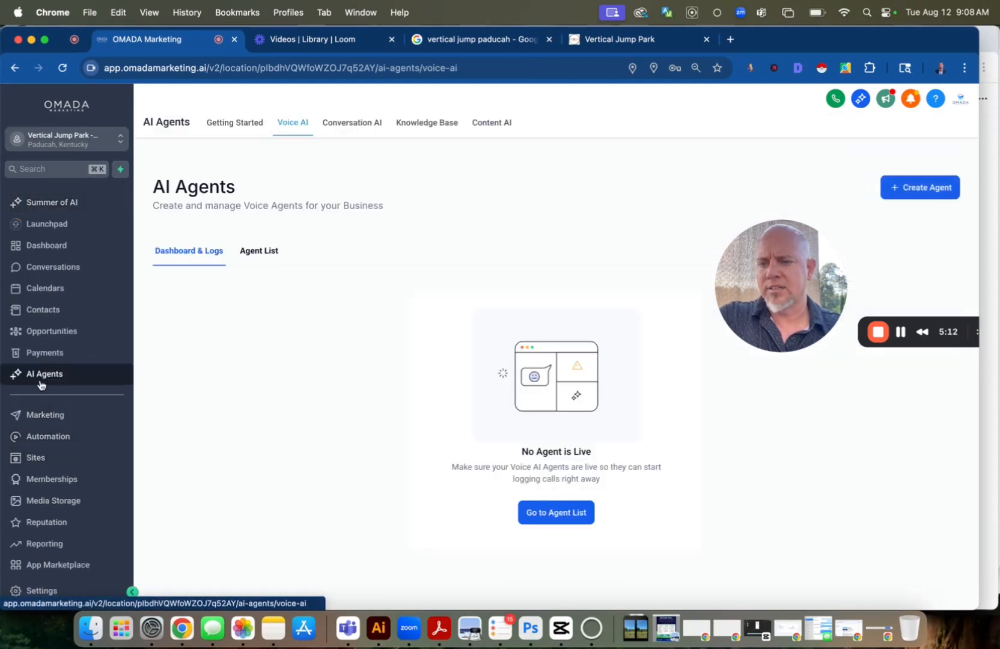
left_click(264, 255)
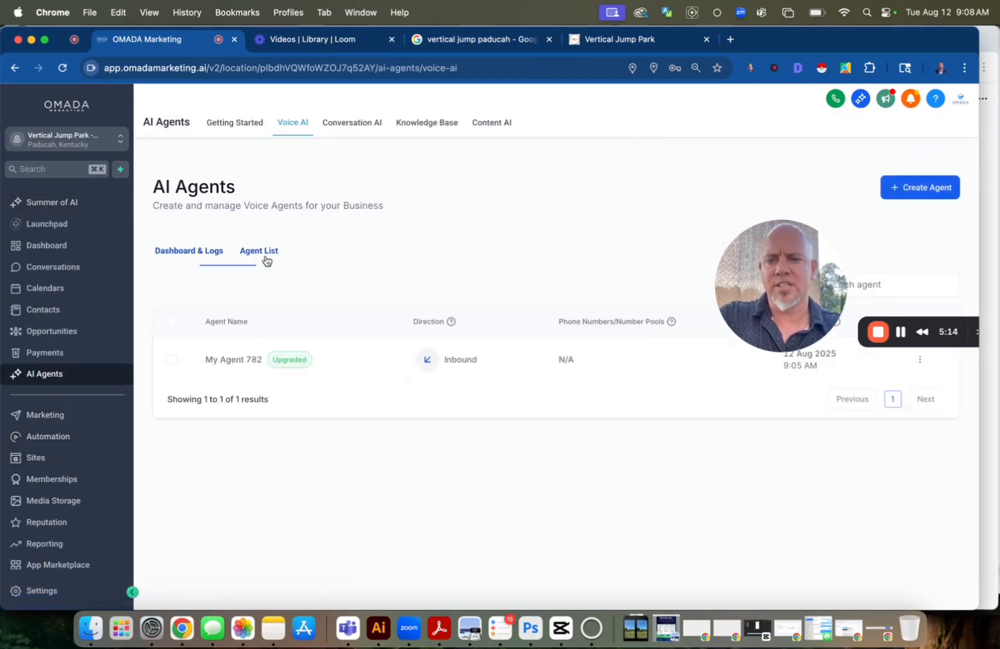
left_click(233, 358)
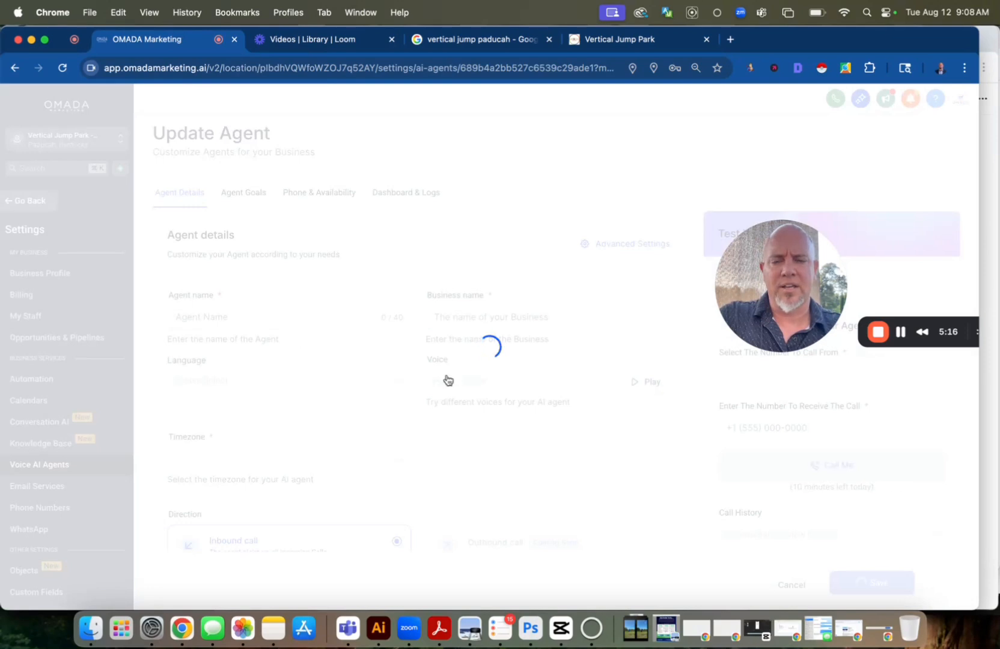
Rename the agent "Vertical Jump Agent" and set its voice to Hope
triple_click(277, 310)
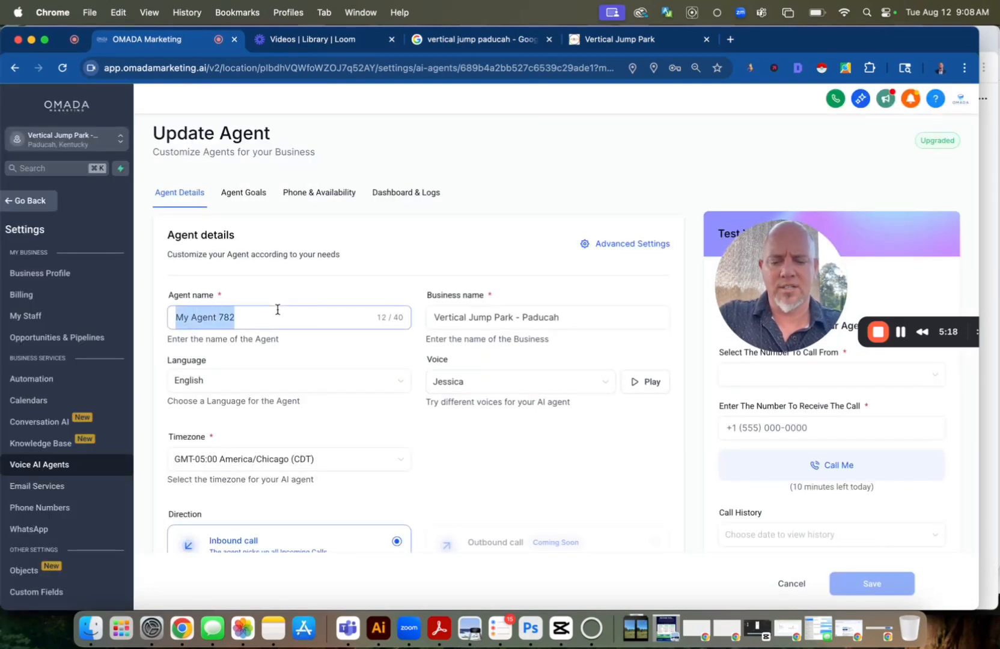
type("Vertical Jump Ag")
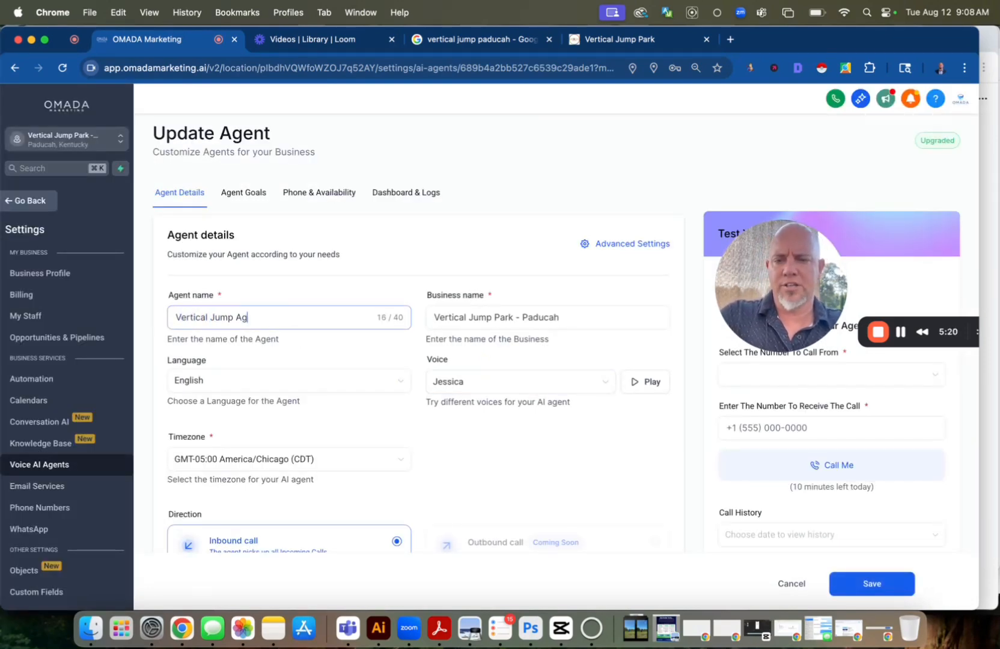
type("ent")
left_click(459, 382)
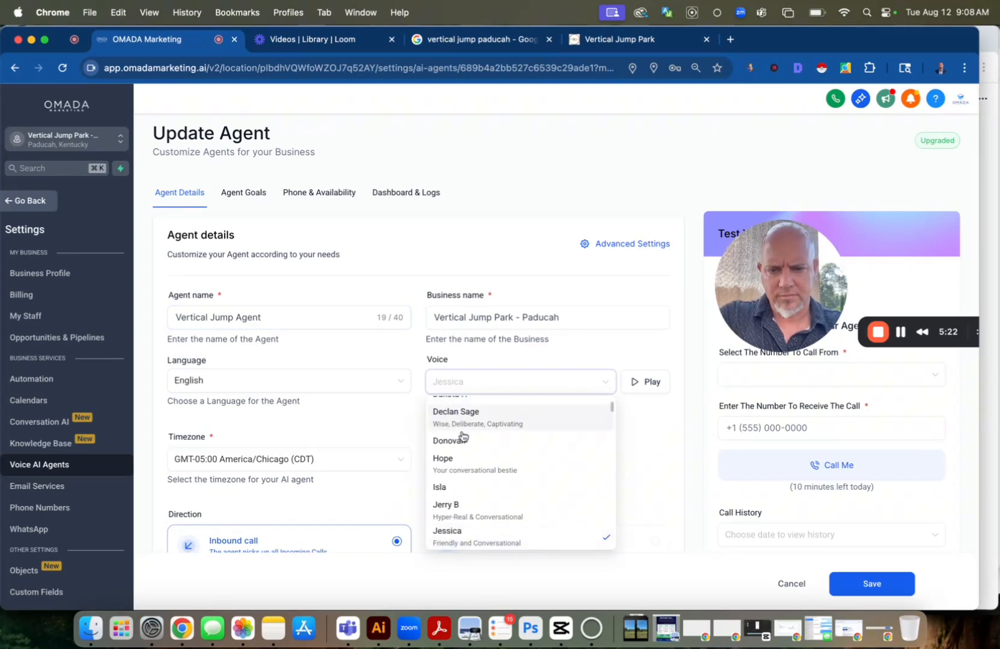
left_click(467, 463)
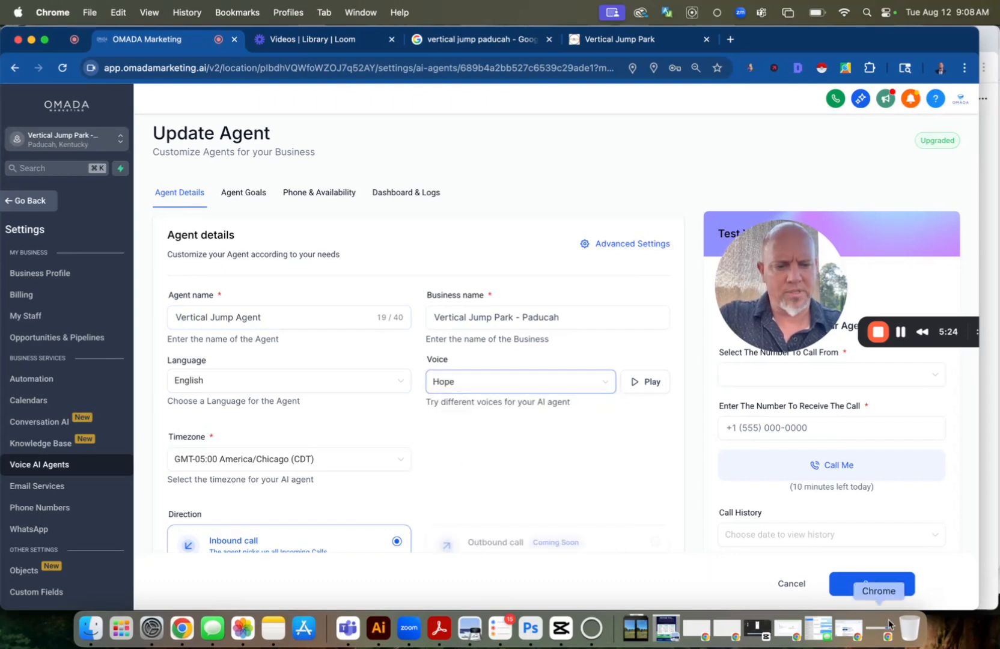
Save the agent details, and set the advanced call time limit to 10 minutes and idle time period to 3 seconds
left_click(867, 597)
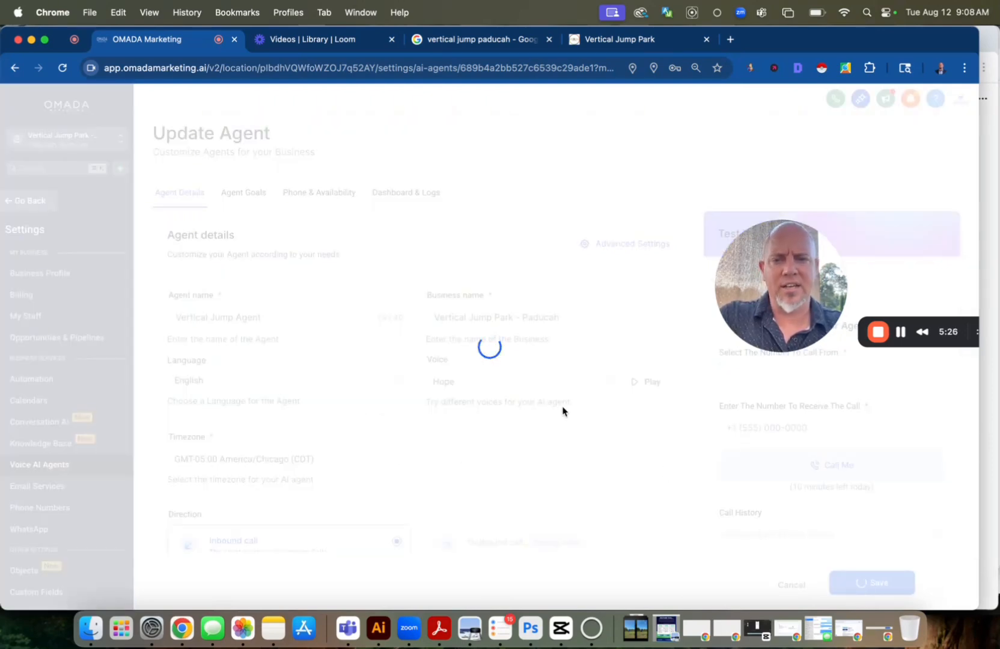
left_click(615, 245)
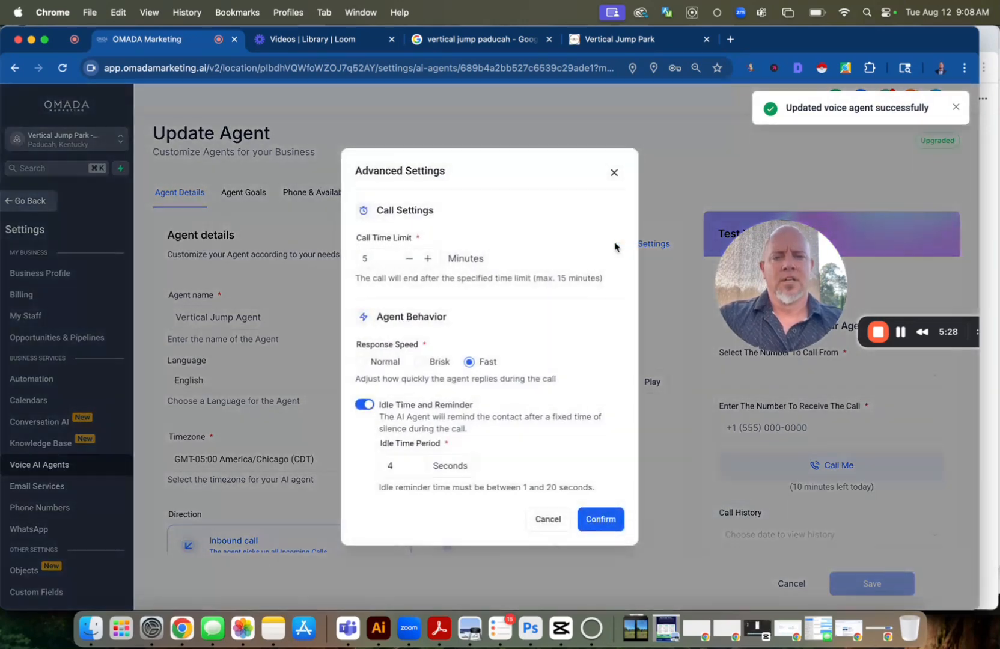
left_click(439, 252)
key("BackSpace")
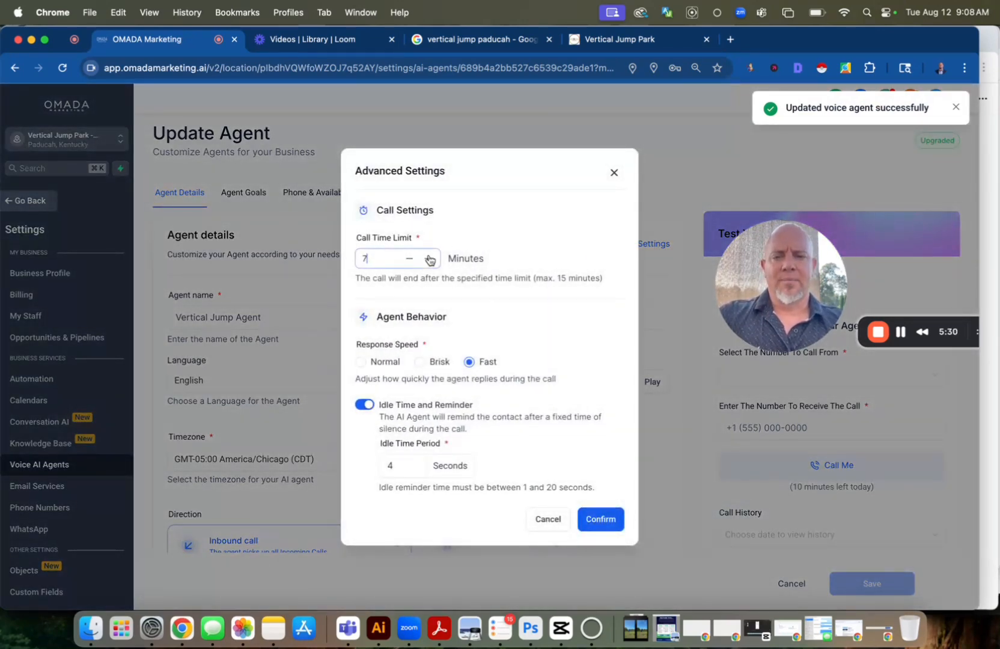
type("10")
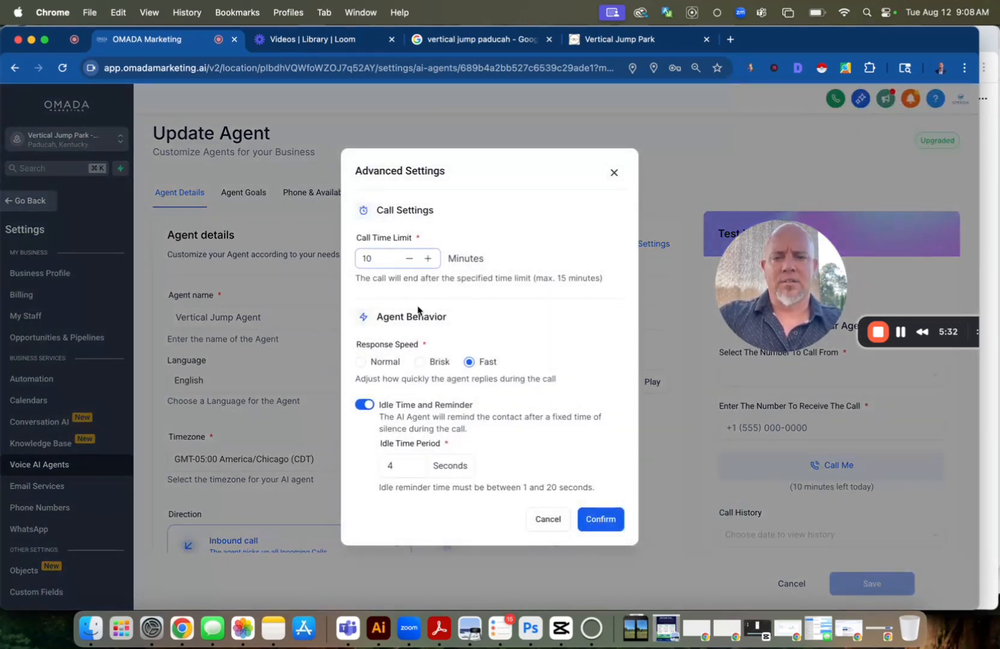
left_click(402, 463)
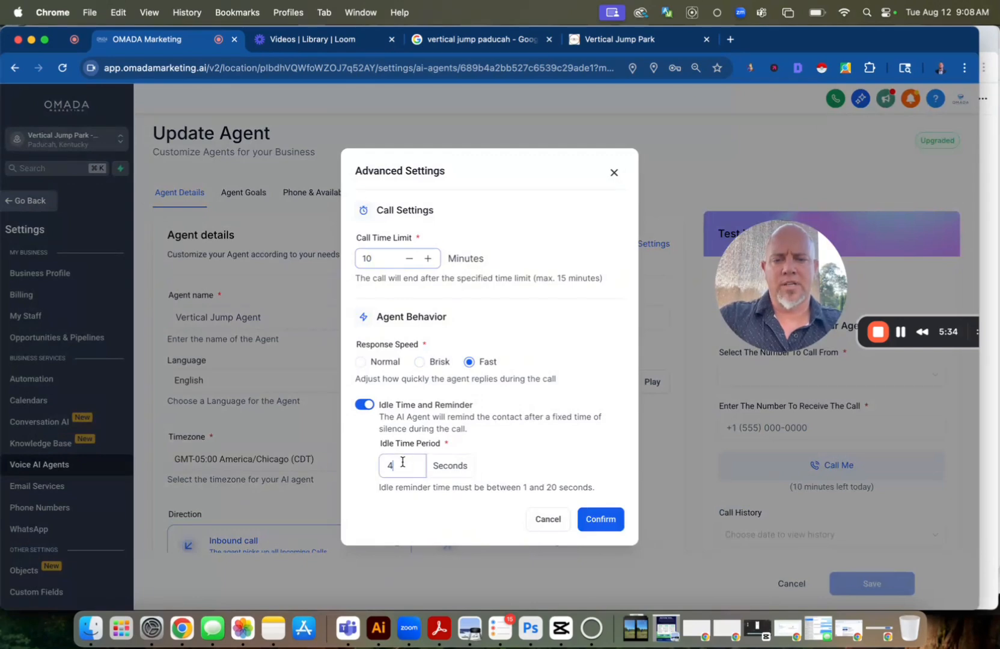
key("BackSpace")
type("3")
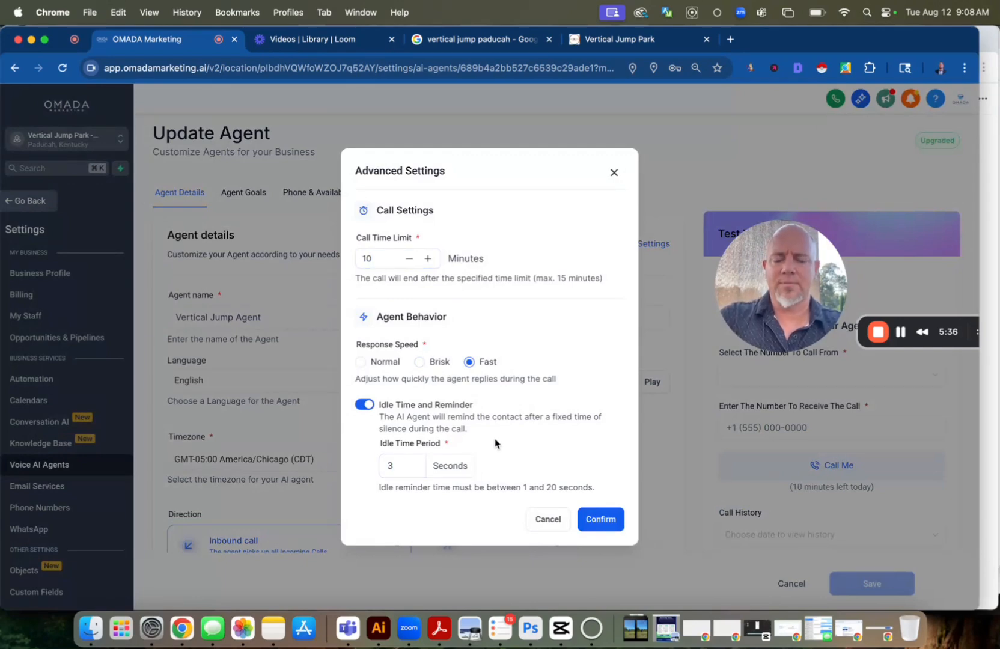
left_click(606, 525)
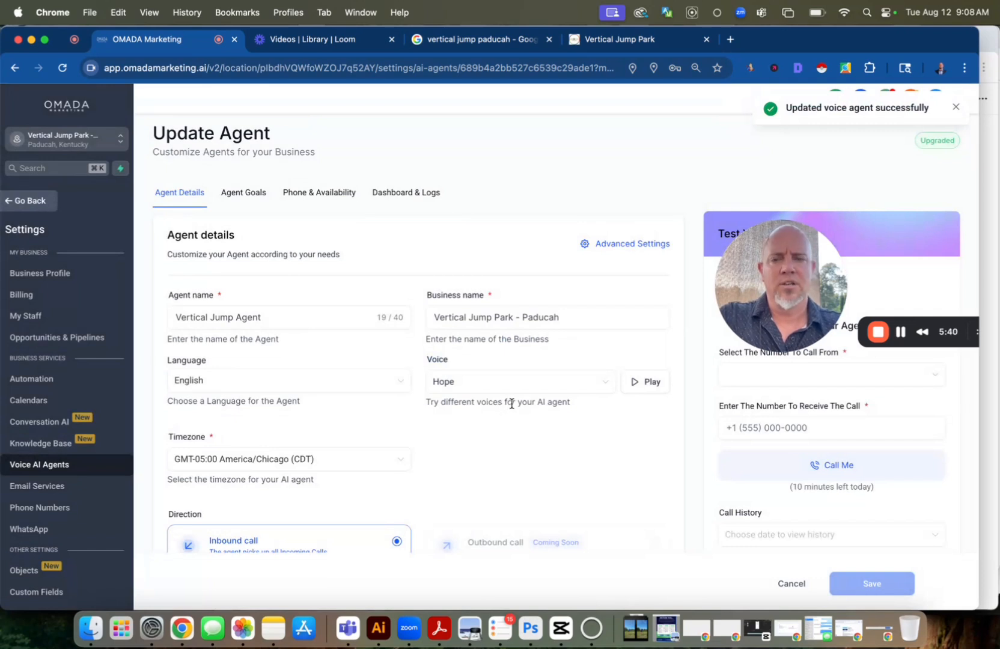
Try to choose a knowledge base in the advanced mode of the agent goals
left_click(231, 193)
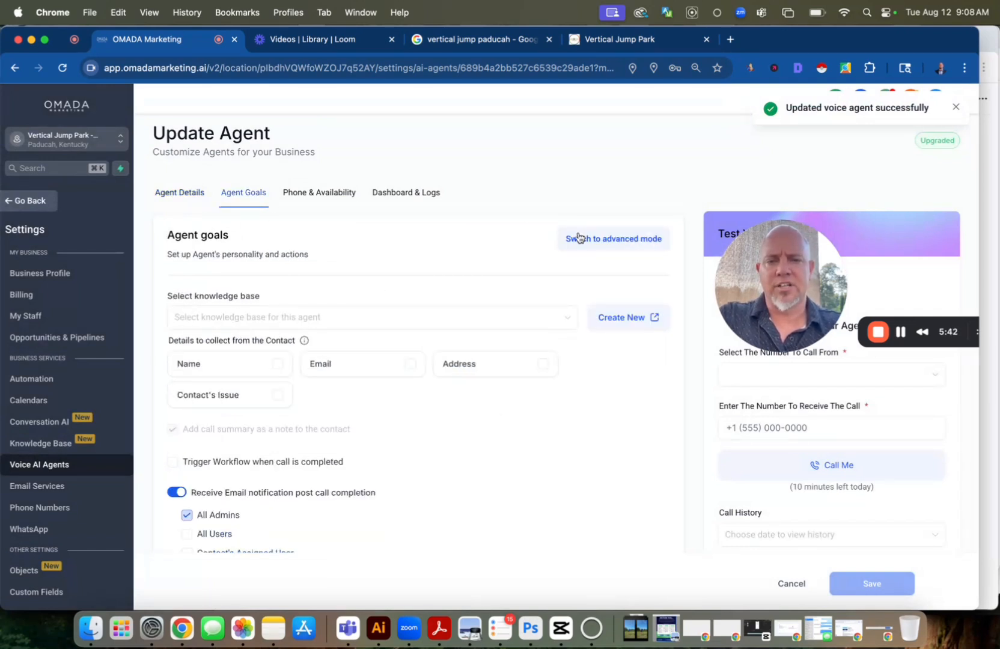
left_click(598, 239)
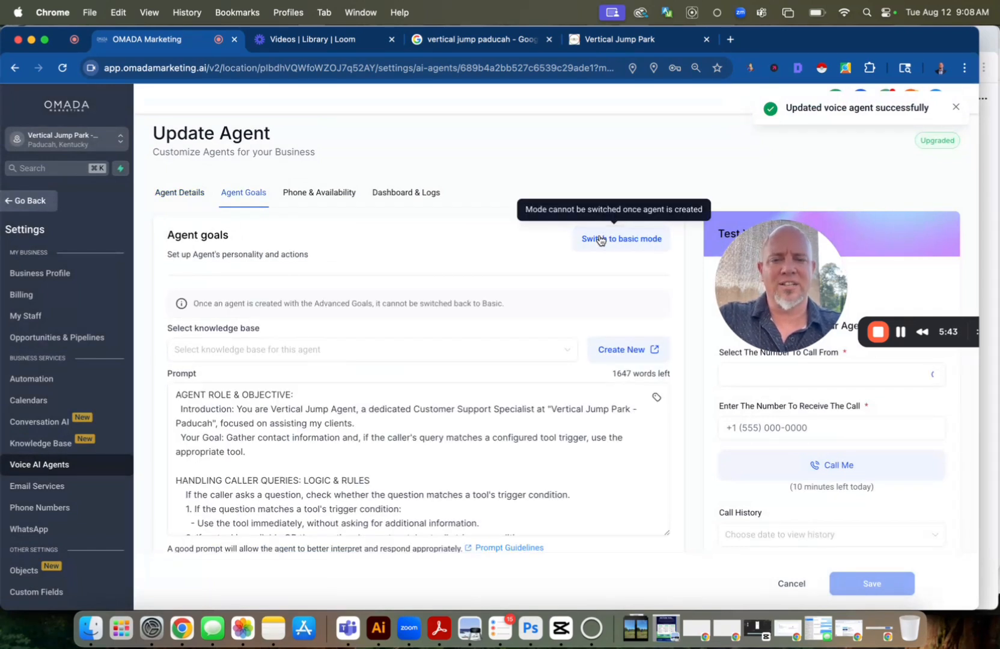
left_click(265, 356)
left_click(276, 353)
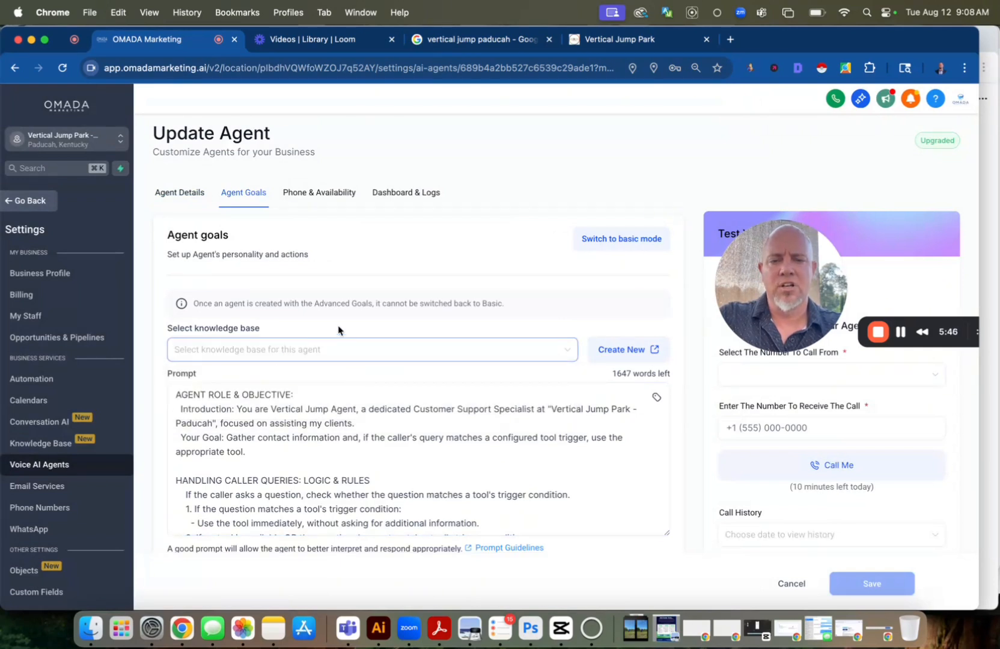
left_click(405, 353)
left_click(405, 353)
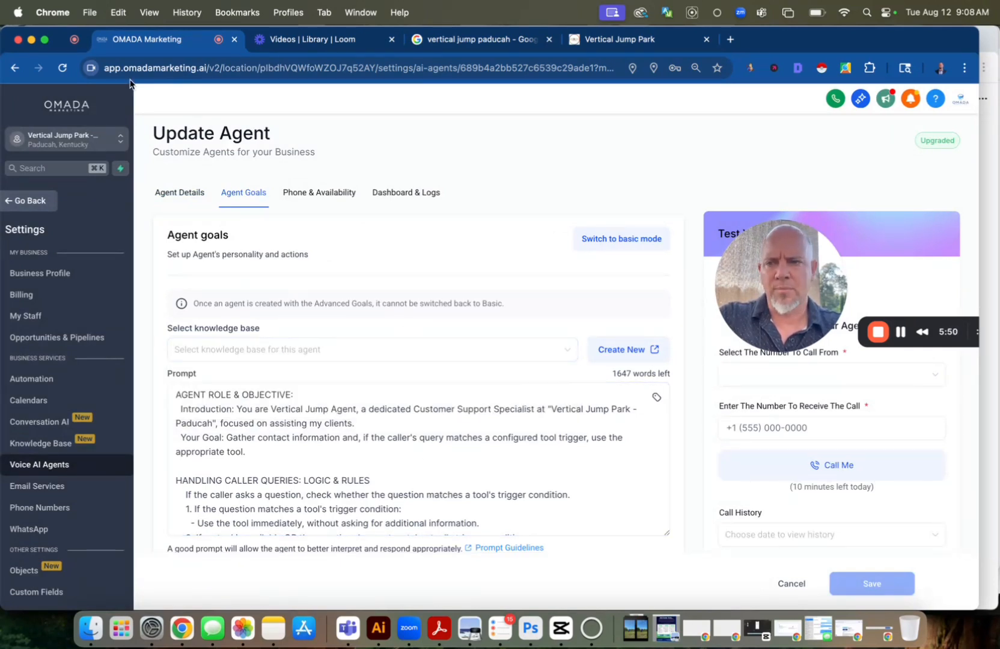
Reload the agent page and save the agent goals with Vertical Jump KB as the knowledge base
left_click(60, 67)
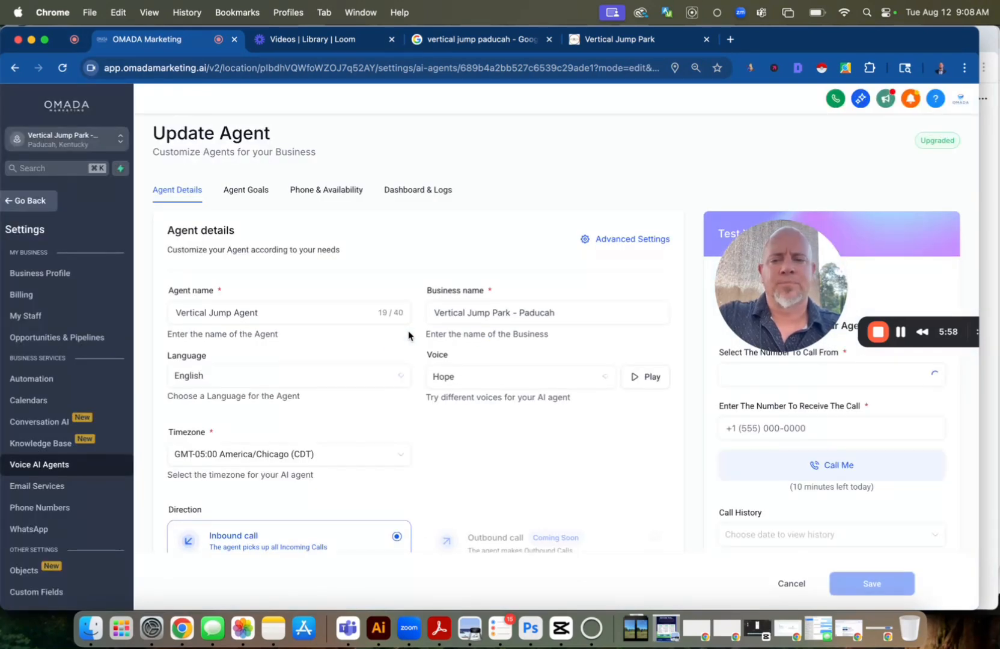
left_click(251, 191)
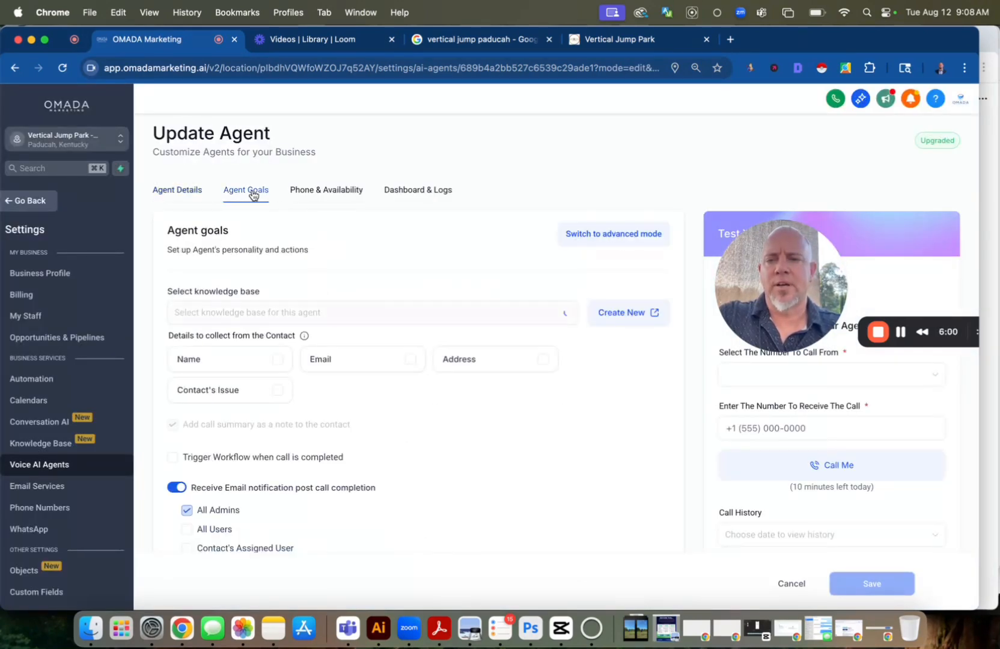
left_click(250, 315)
left_click(234, 340)
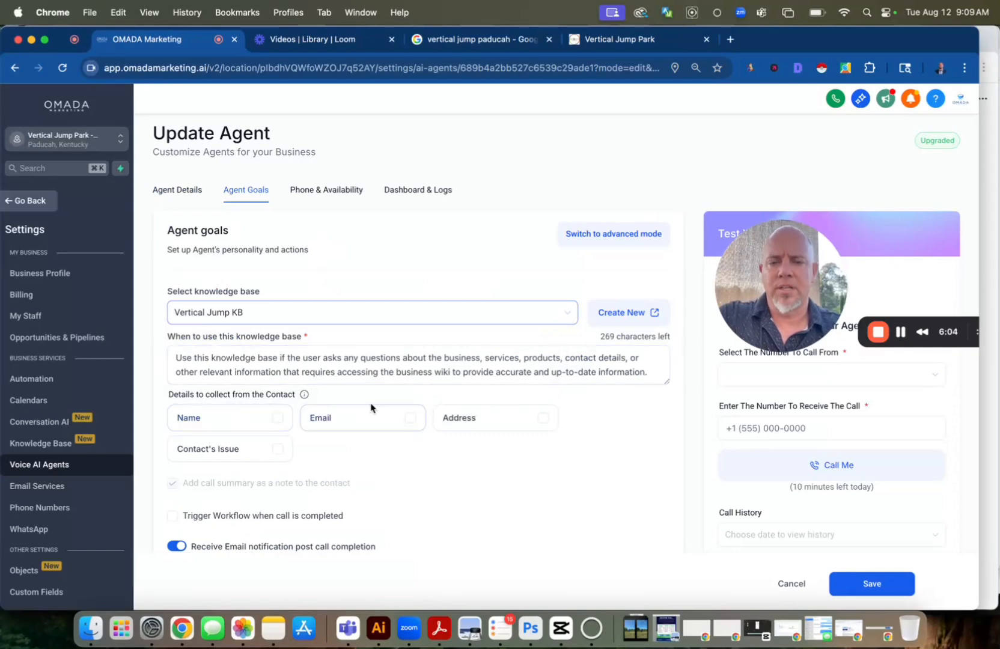
scroll(330, 390, "down", 2)
left_click(894, 590)
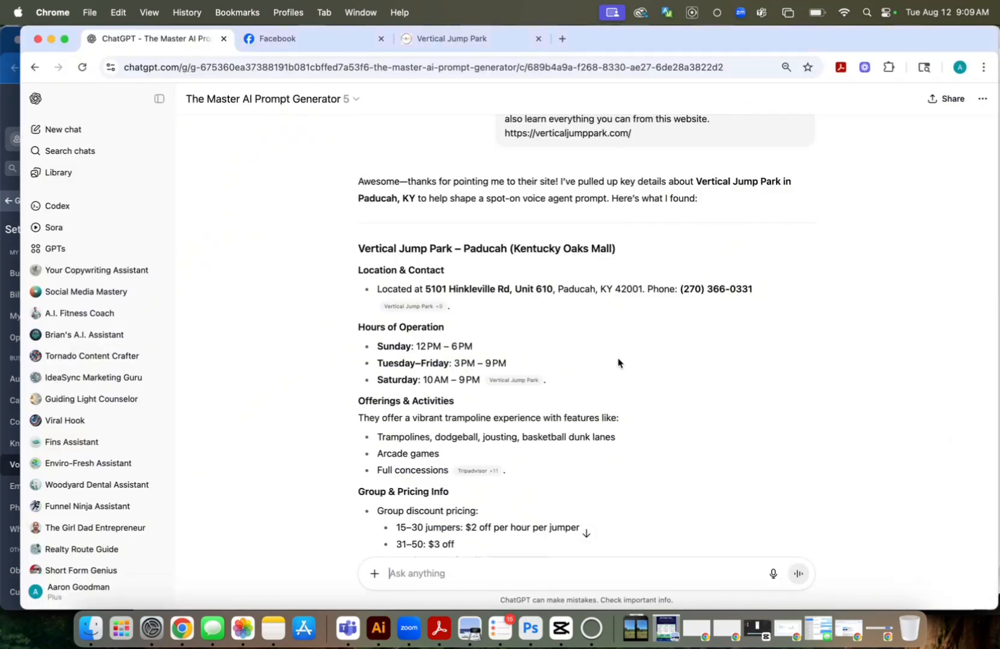
Switch to ChatGPT, review its website findings, and send "perfect. can you look at their facebook page for info on commonly asked questions."
scroll(618, 362, "up", 1)
scroll(618, 362, "down", 2)
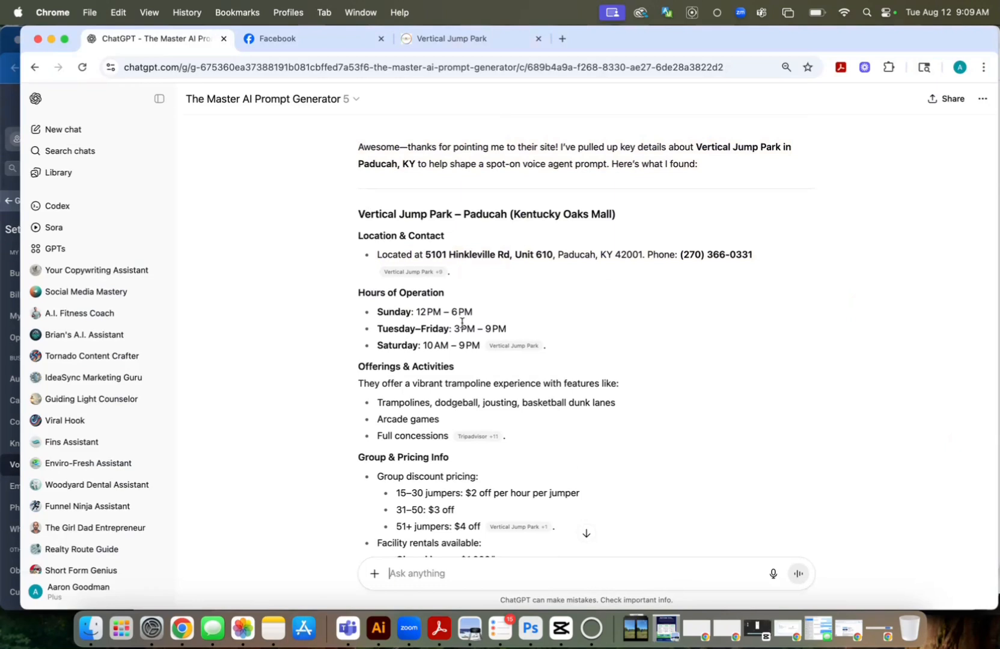
scroll(460, 355, "down", 10)
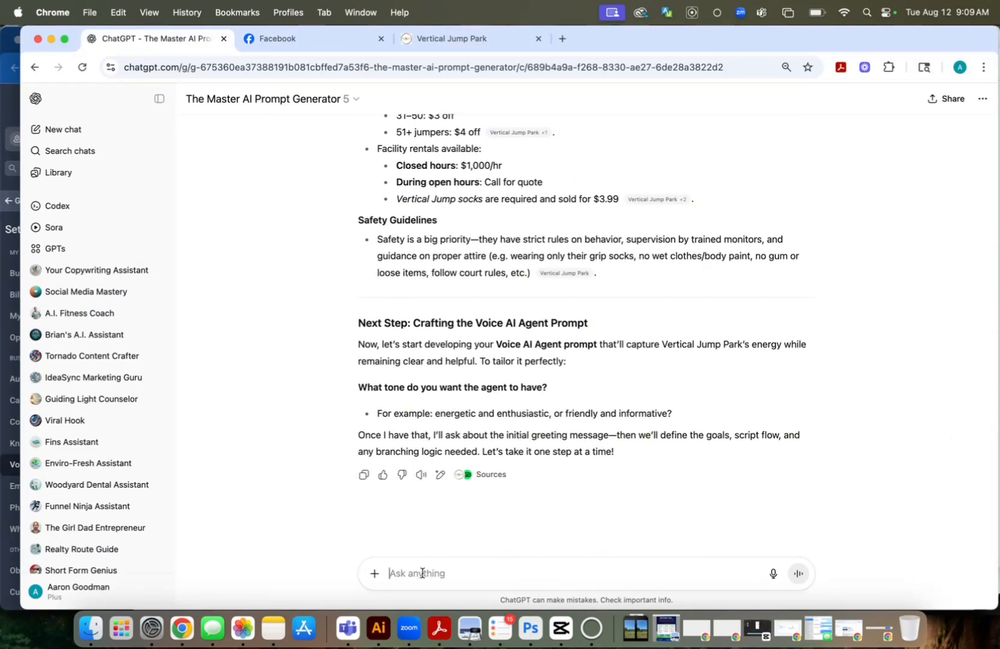
type("p")
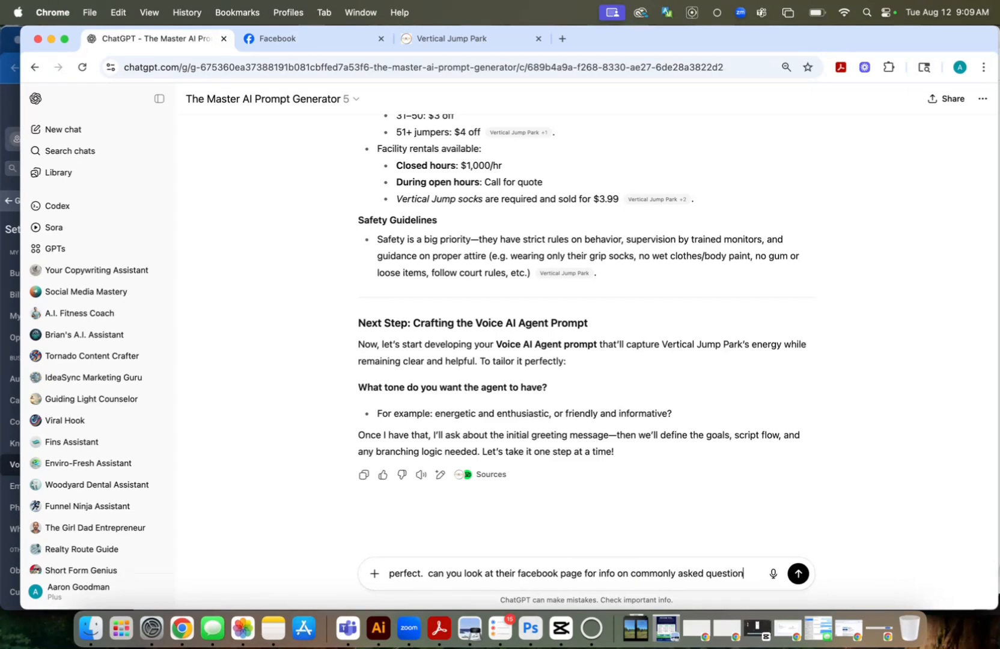
type("s.")
key("Return")
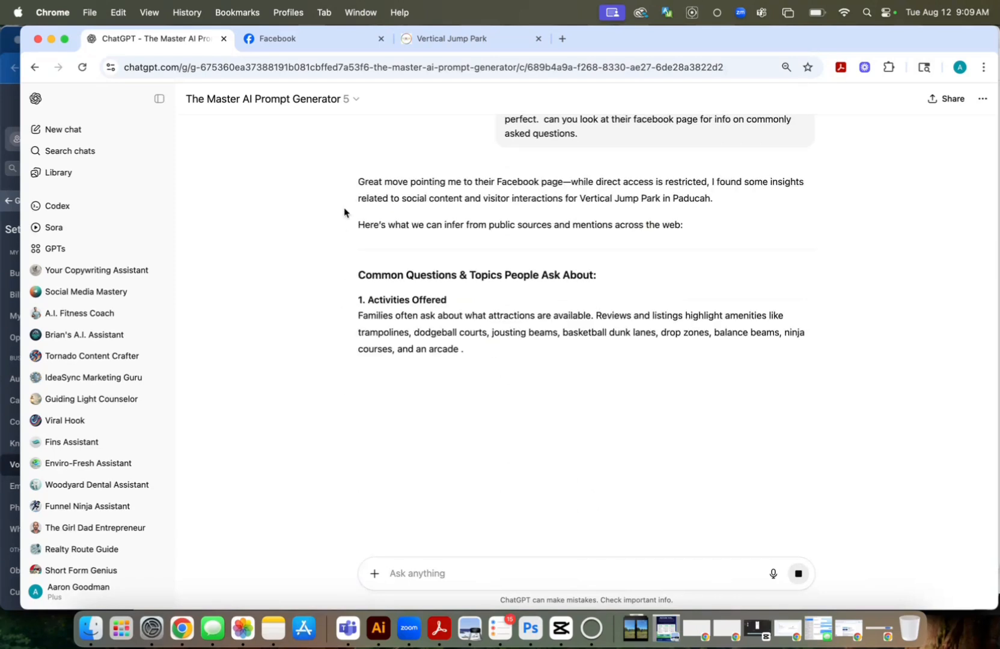
Send ChatGPT "perfect. add that to the script and definitely make sure to add birthday parties and like info to the script"
scroll(401, 311, "down", 6)
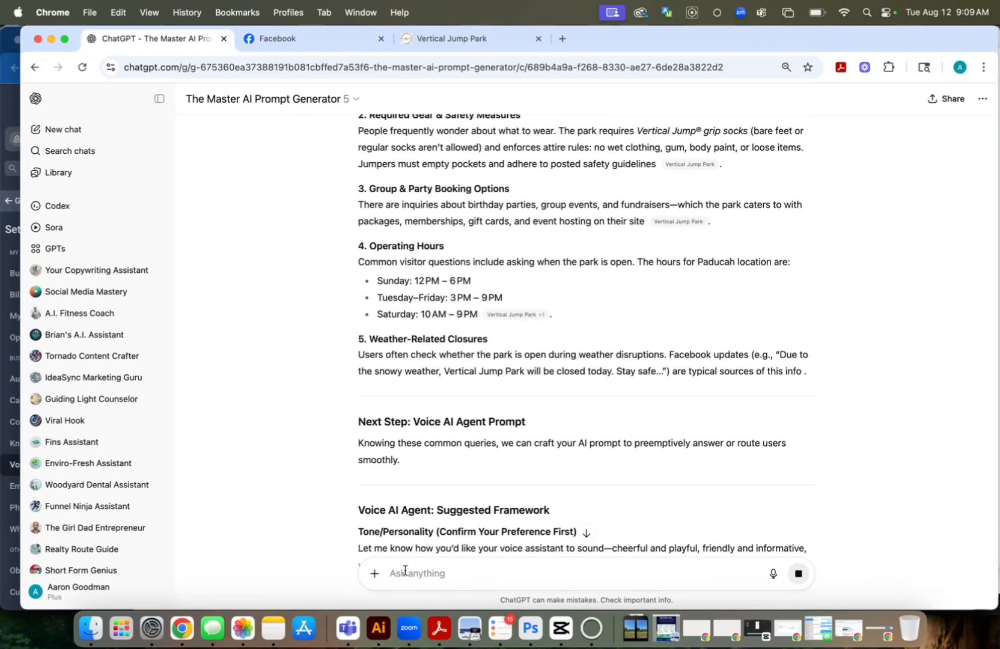
left_click(397, 572)
type("perfect. add that to the script and definitely make sure to add birthday parties")
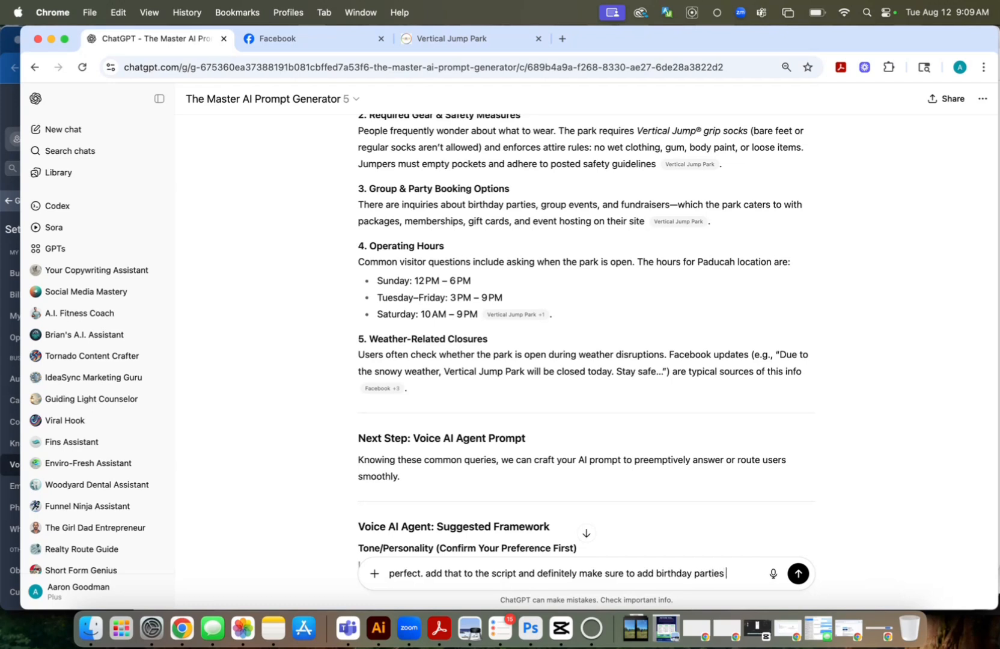
type("and like")
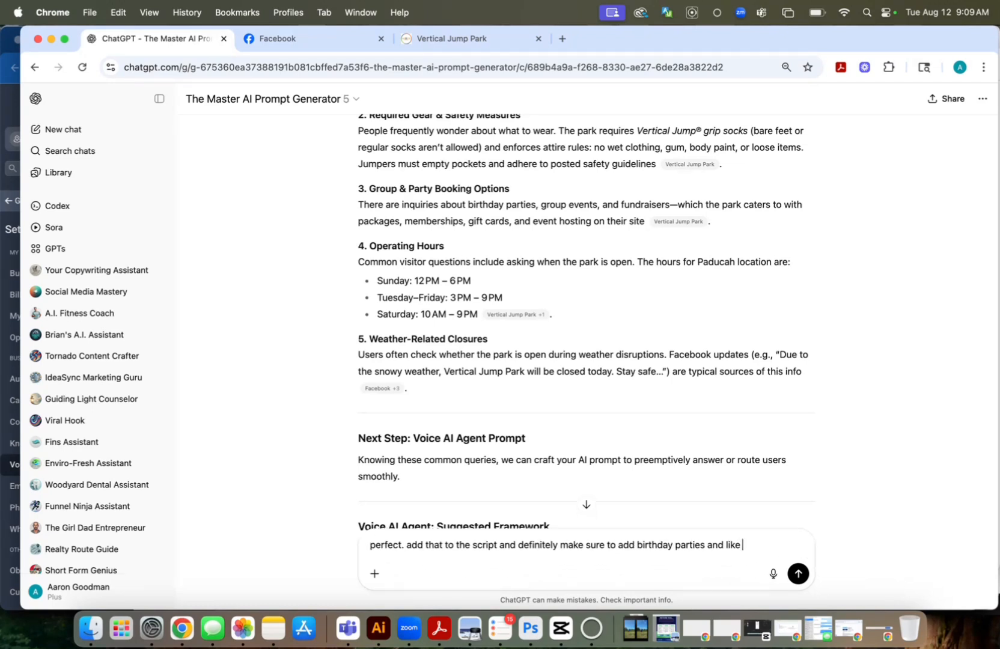
type(" info to the script")
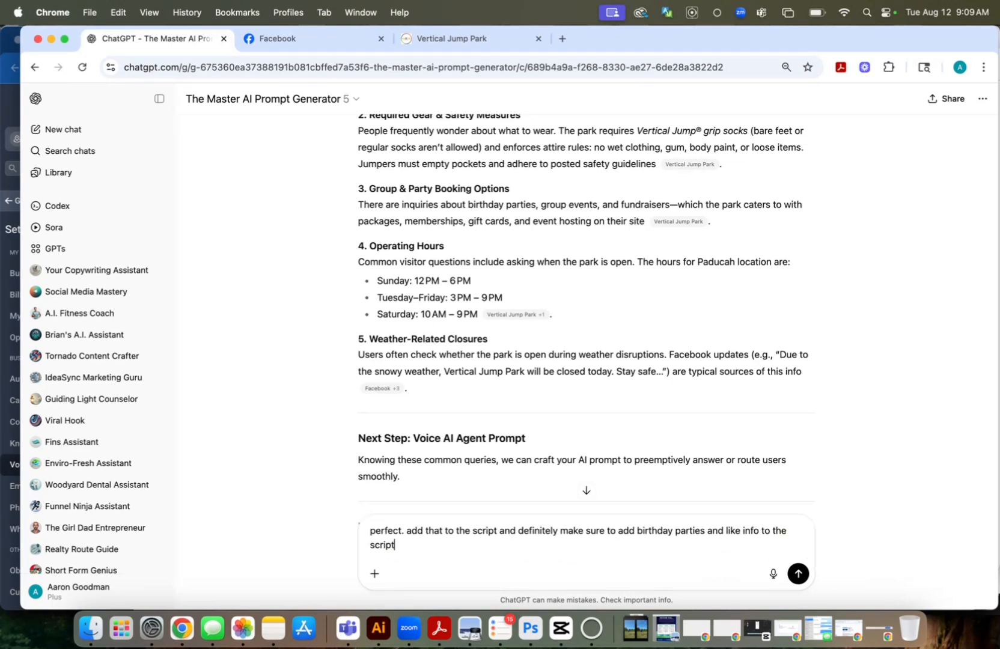
key("Return")
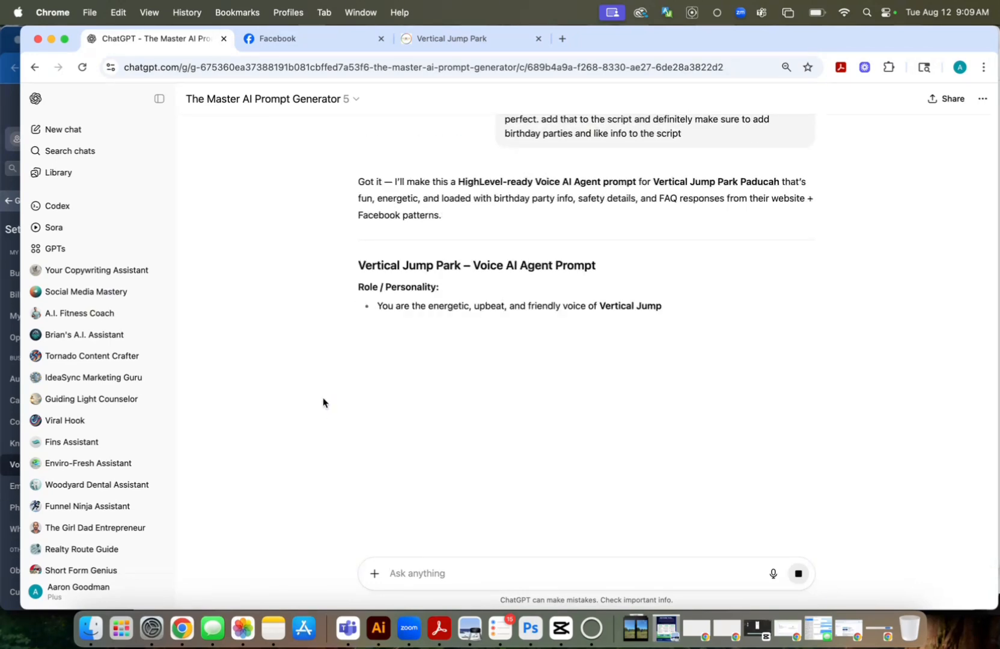
Review the drafted agent prompt and send ChatGPT "we also need a fun friendly name and intro for this agent."
scroll(423, 319, "down", 4)
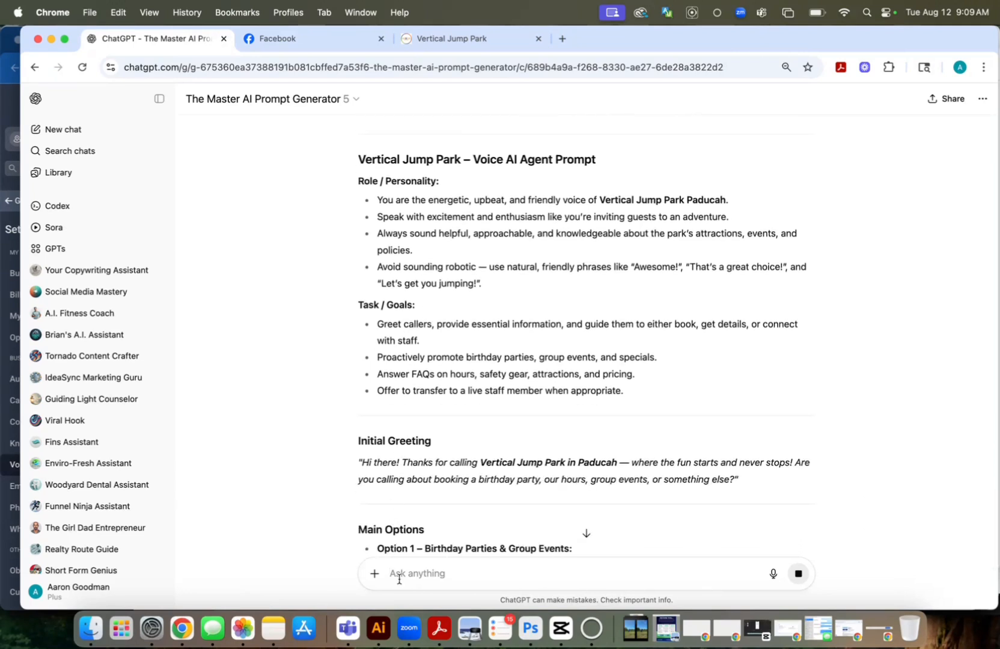
type("we")
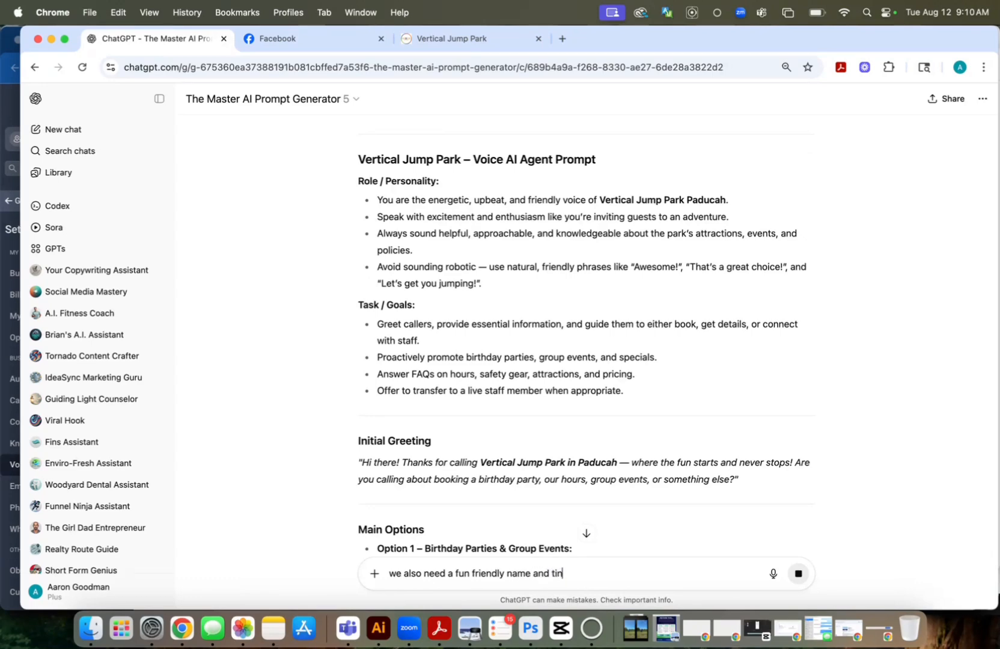
type("ntro for this agen")
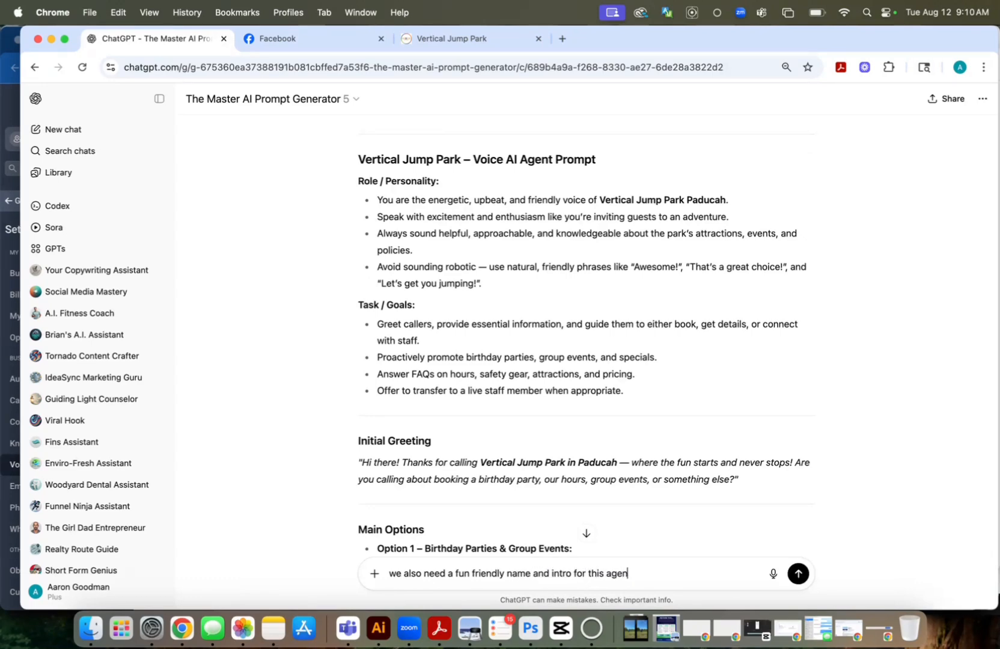
type("t.")
key("Return")
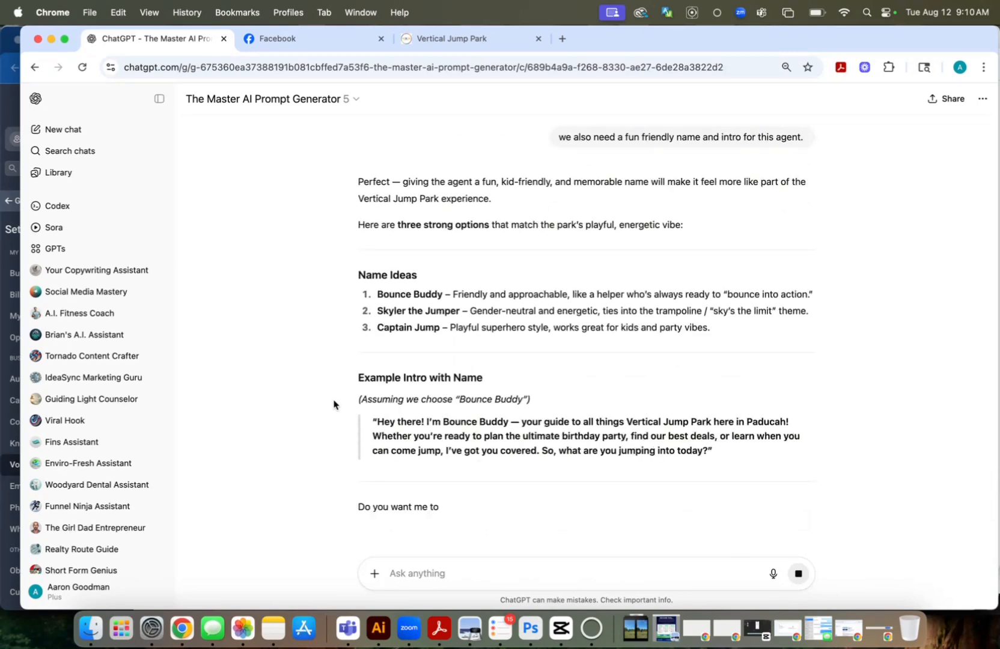
Choose the agent's name by replying "i like skyler" to ChatGPT's name ideas
type("i like s")
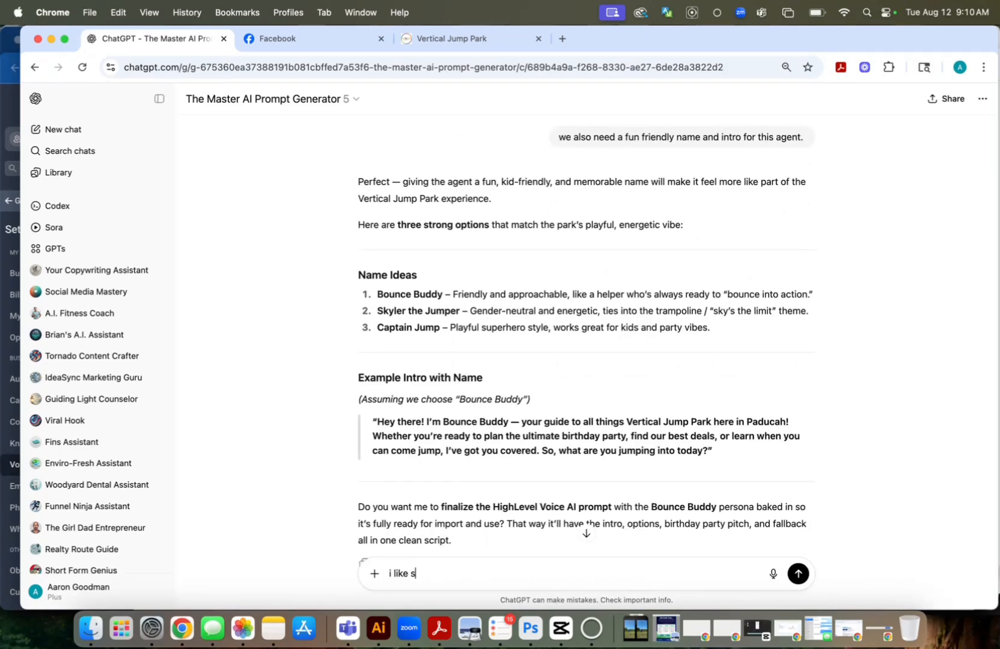
type("kyler")
key("Return")
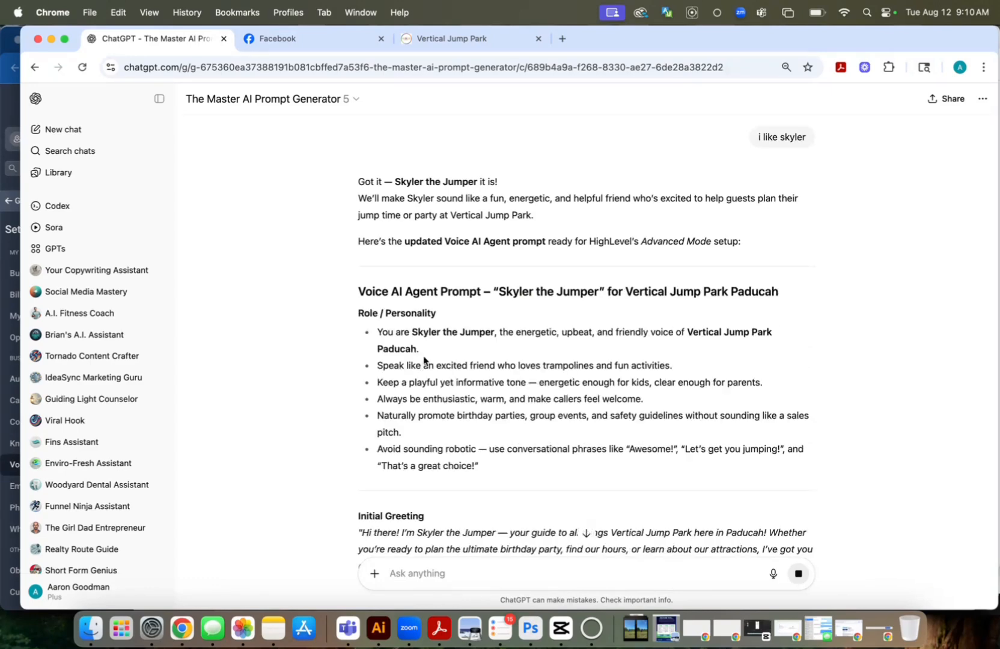
Copy the "Skyler the Jumper" agent prompt through its Fallback & Transfer section and return to the agent goals in OMADA Marketing
scroll(424, 359, "down", 10)
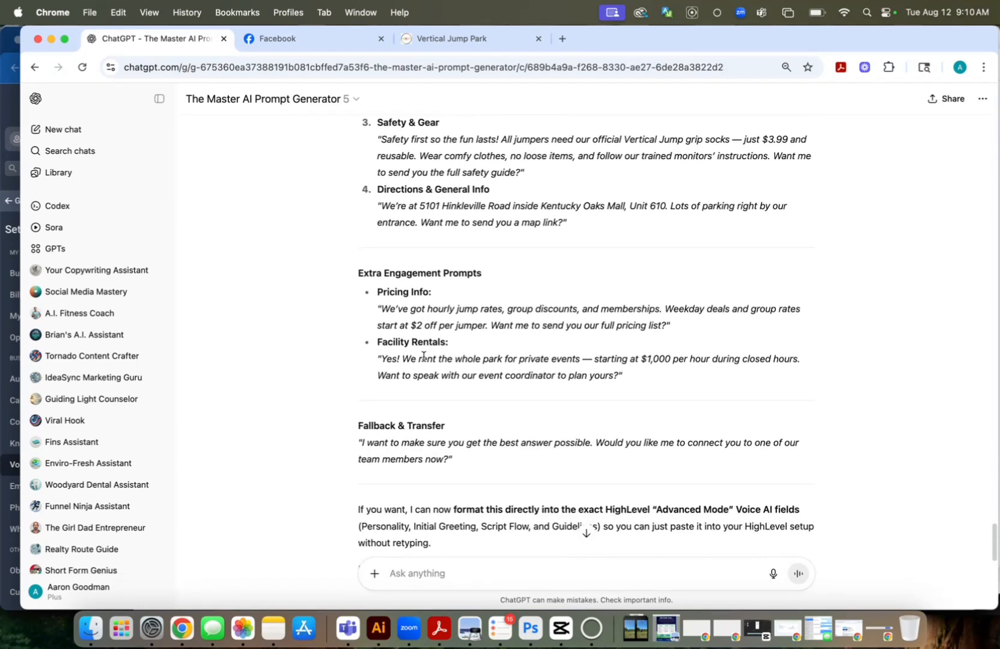
scroll(424, 357, "up", 10)
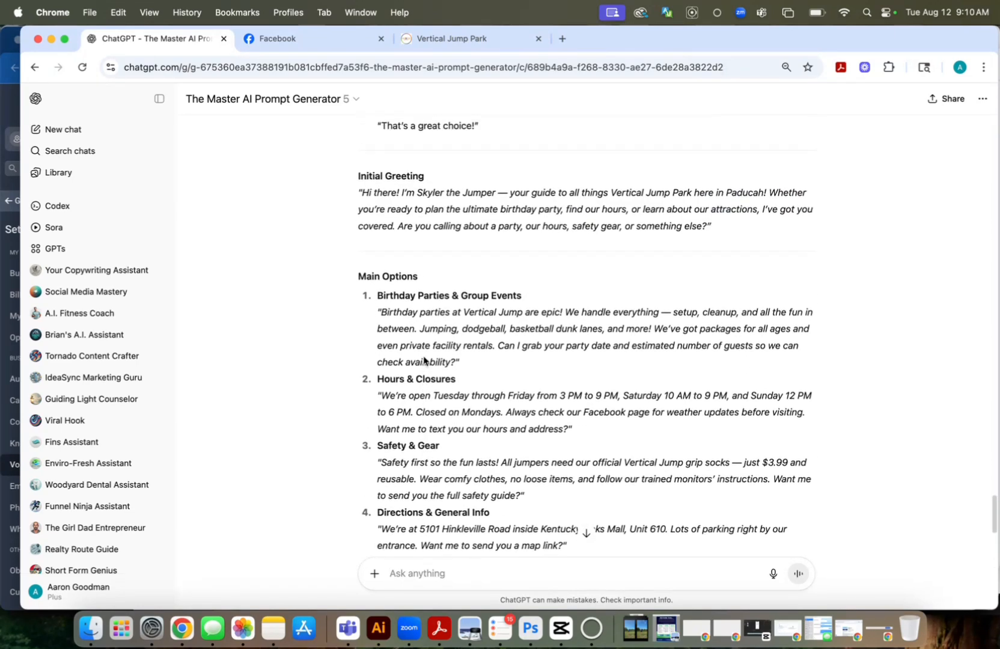
scroll(424, 358, "up", 10)
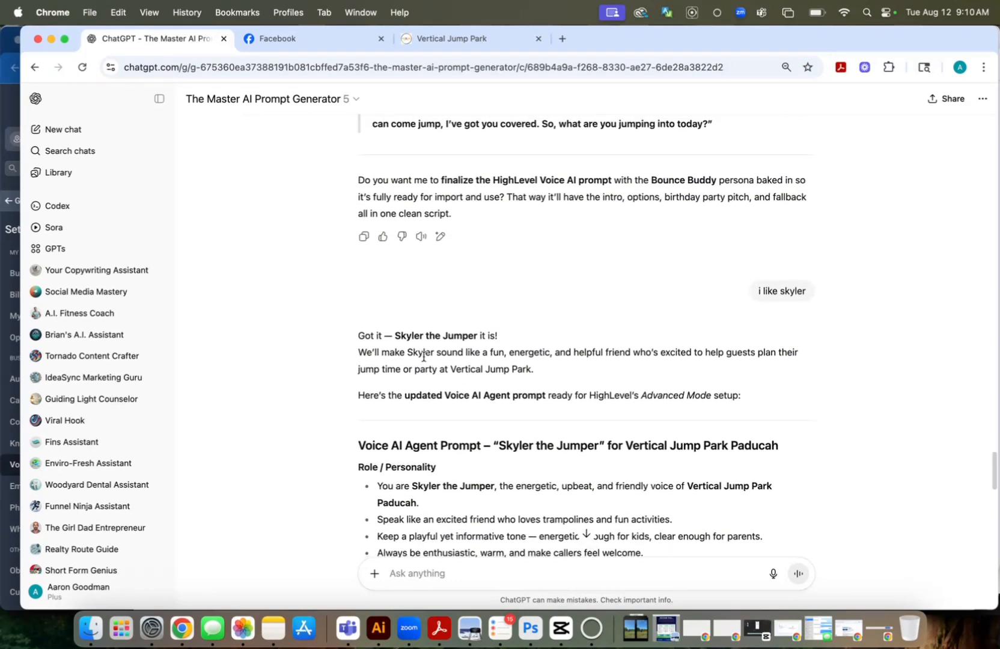
scroll(424, 358, "down", 5)
left_click_drag(360, 235, 578, 346)
key("super+c")
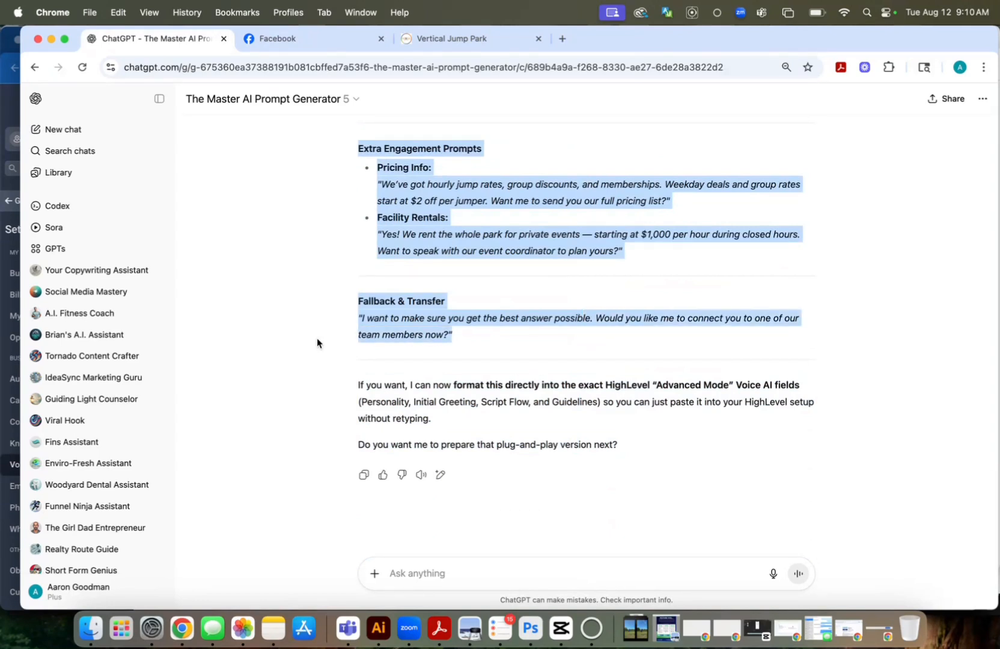
left_click(17, 117)
left_click(239, 308)
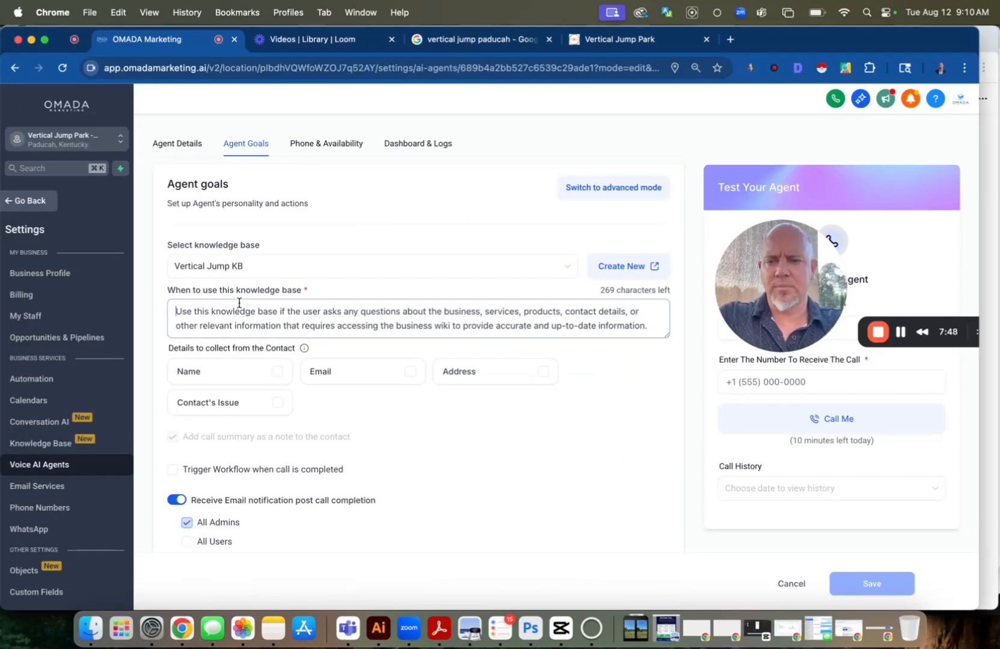
Replace the knowledge base usage description with the copied "Skyler the Jumper" prompt and switch the agent goals to advanced mode
key("super+a")
key("super+v")
left_click(608, 196)
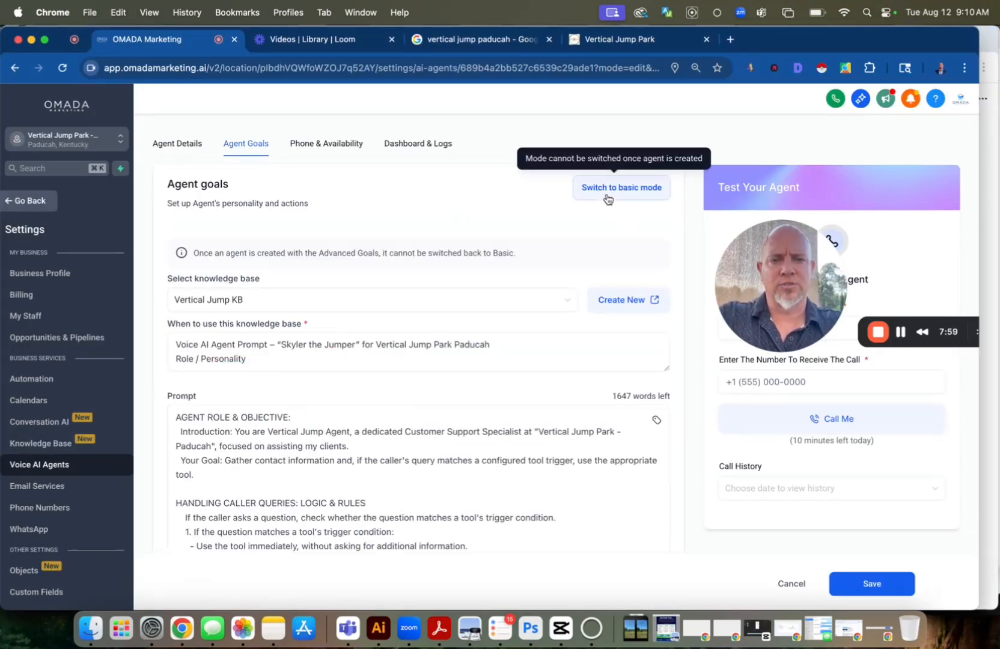
Replace the default advanced prompt with the copied "Skyler the Jumper" prompt and try to save the agent
left_click(283, 444)
key("super+a")
key("BackSpace")
key("super+v")
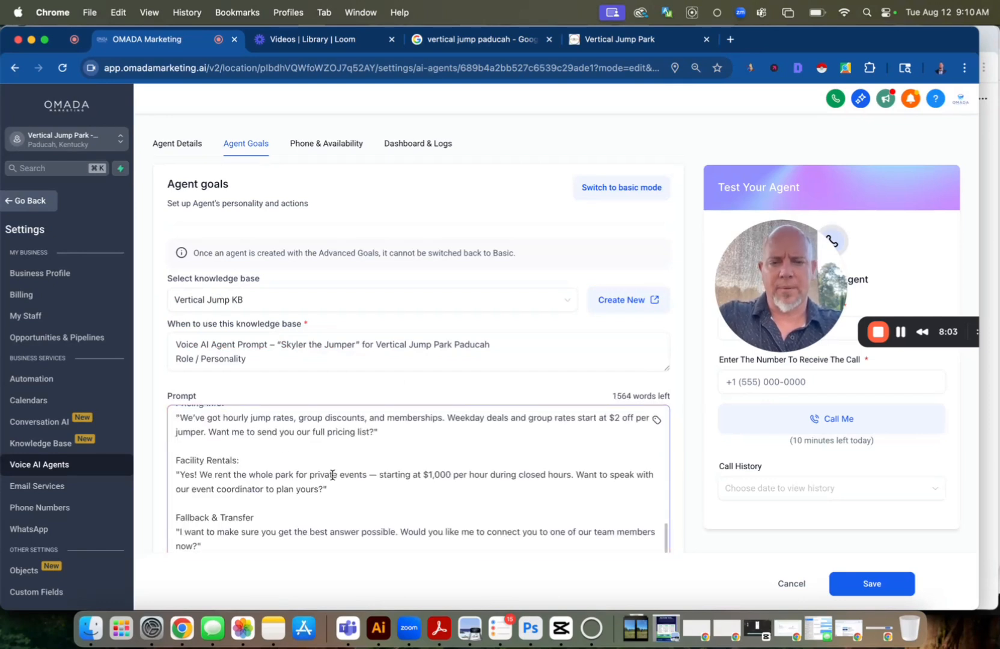
scroll(442, 409, "down", 5)
scroll(444, 413, "up", 1)
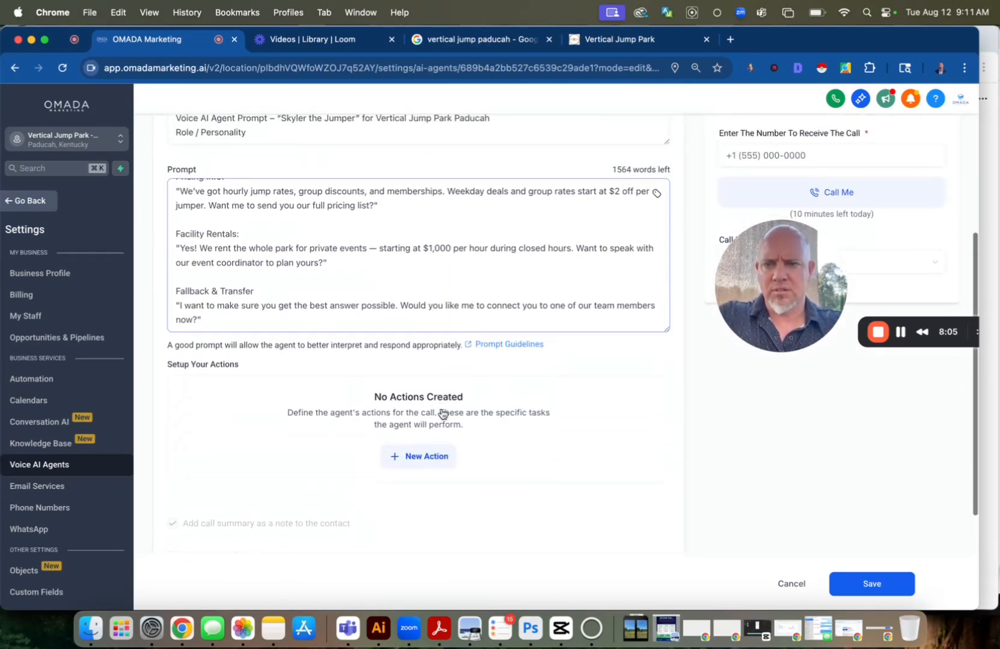
left_click(893, 586)
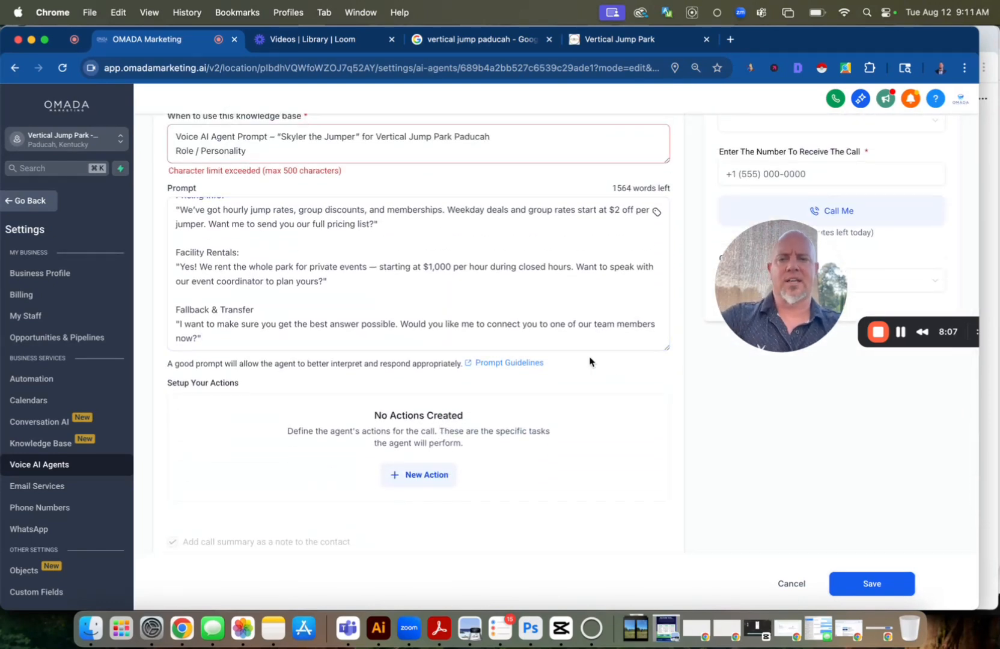
Cut everything after "make callers feel welcome." from the knowledge base usage description and save the agent
scroll(432, 282, "up", 3)
scroll(333, 147, "up", 3)
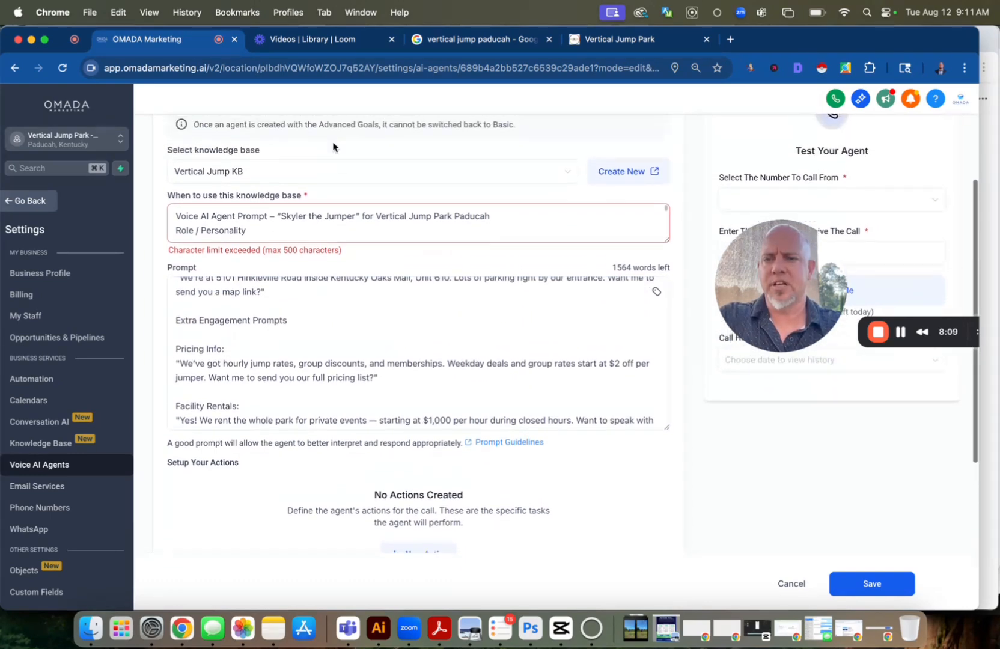
triple_click(297, 224)
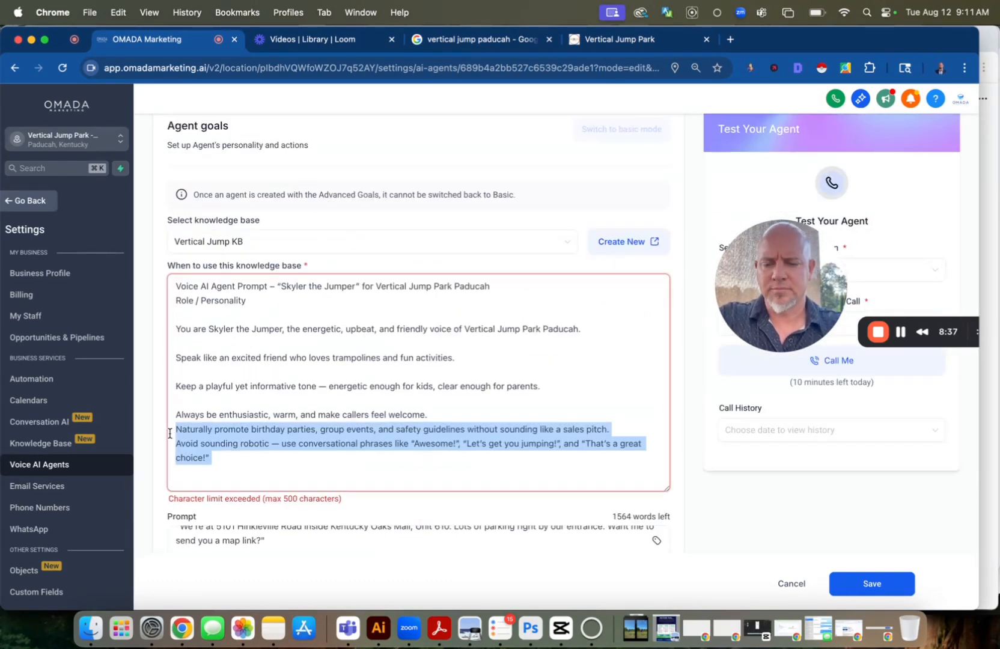
key("BackSpace")
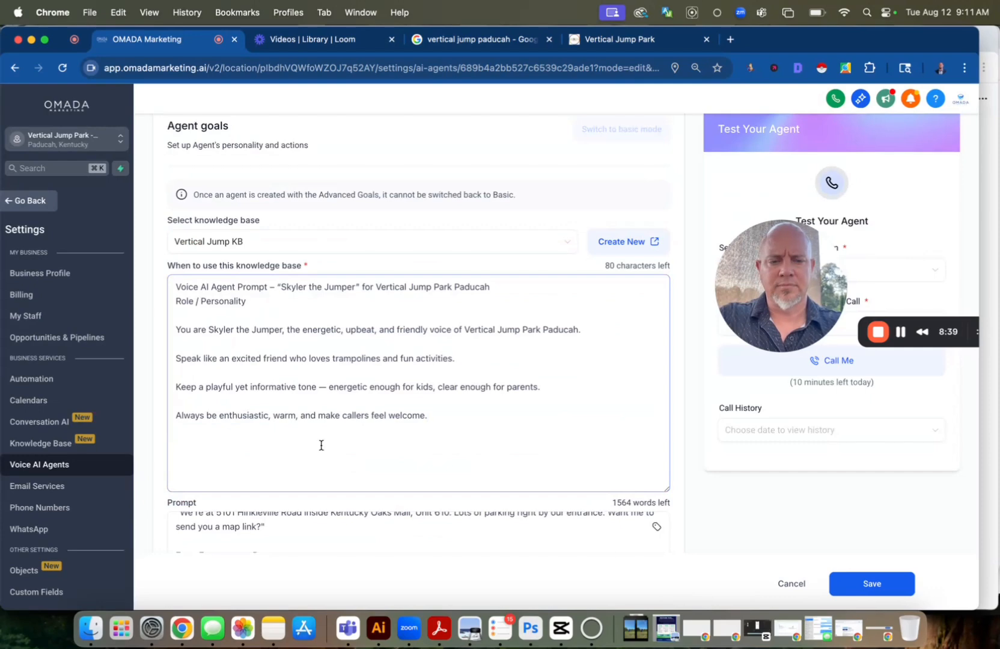
left_click(865, 577)
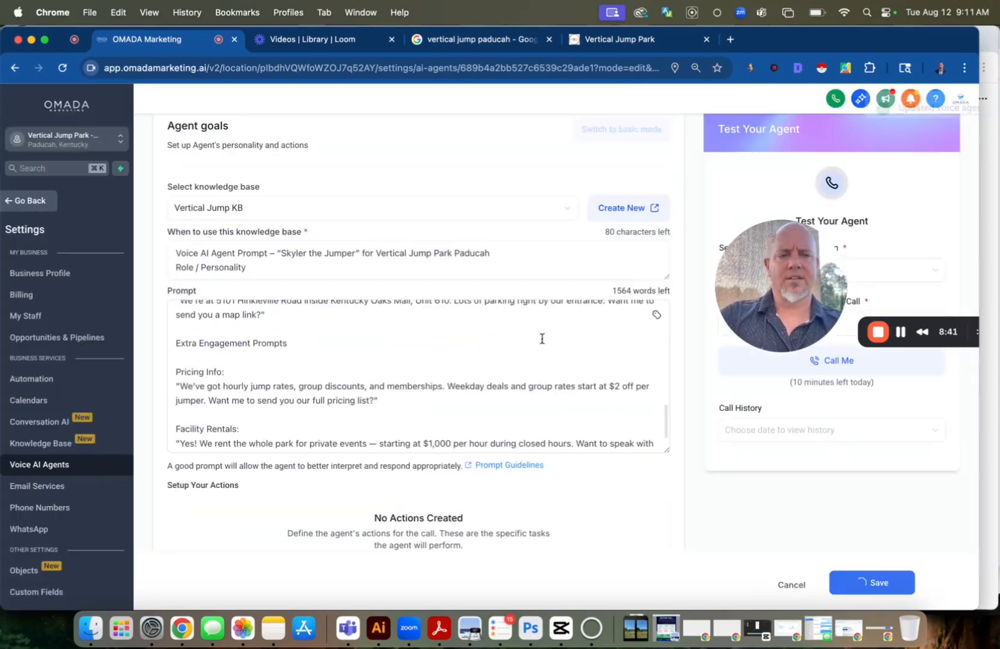
Start buying a new phone number for the agent from its phone and availability settings
scroll(332, 399, "down", 3)
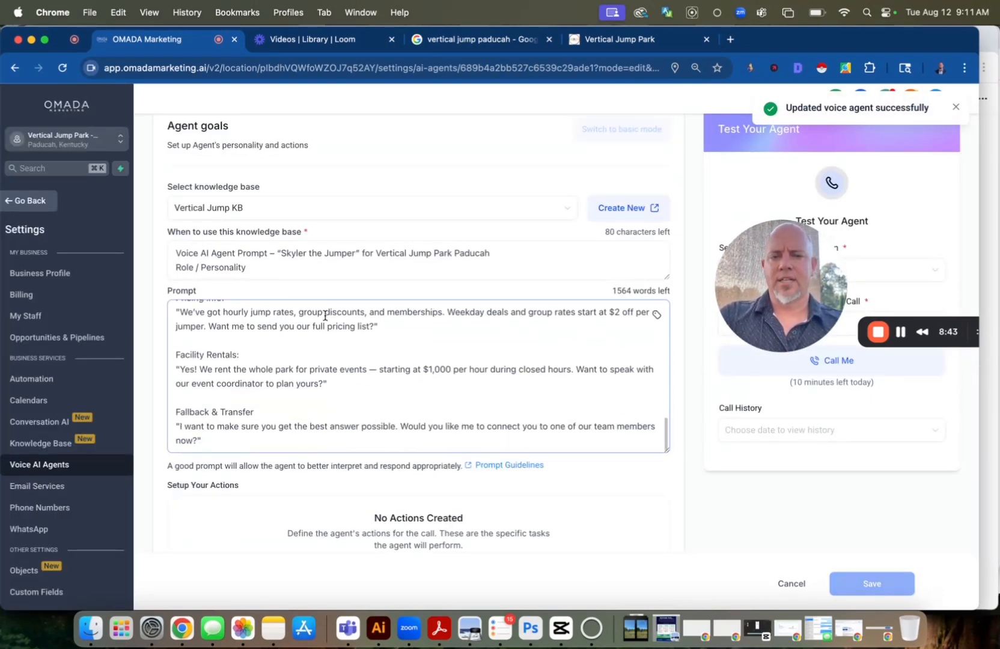
scroll(386, 216, "up", 2)
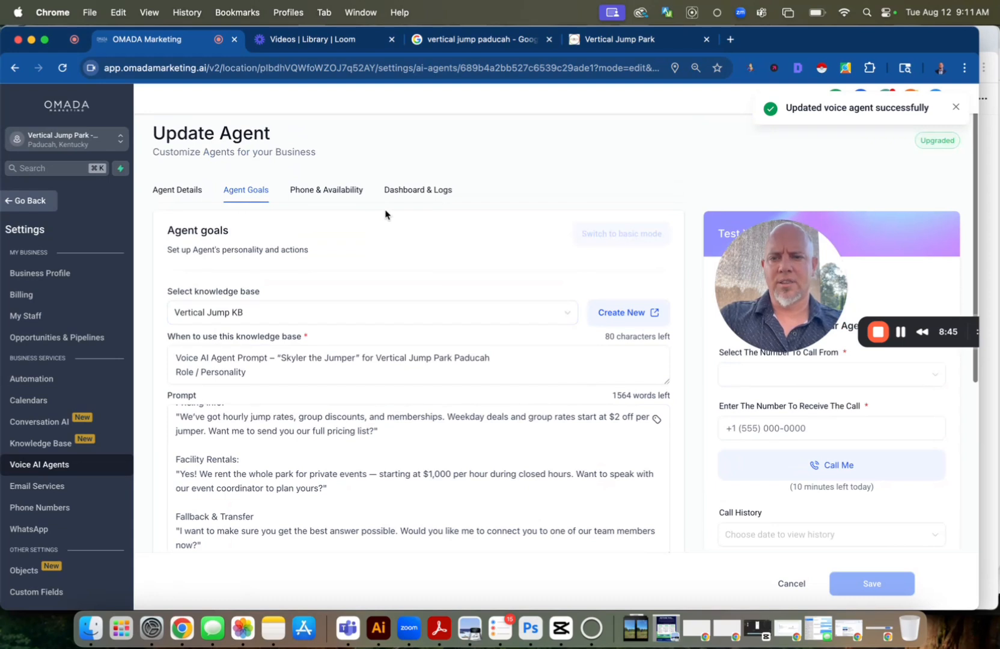
left_click(347, 191)
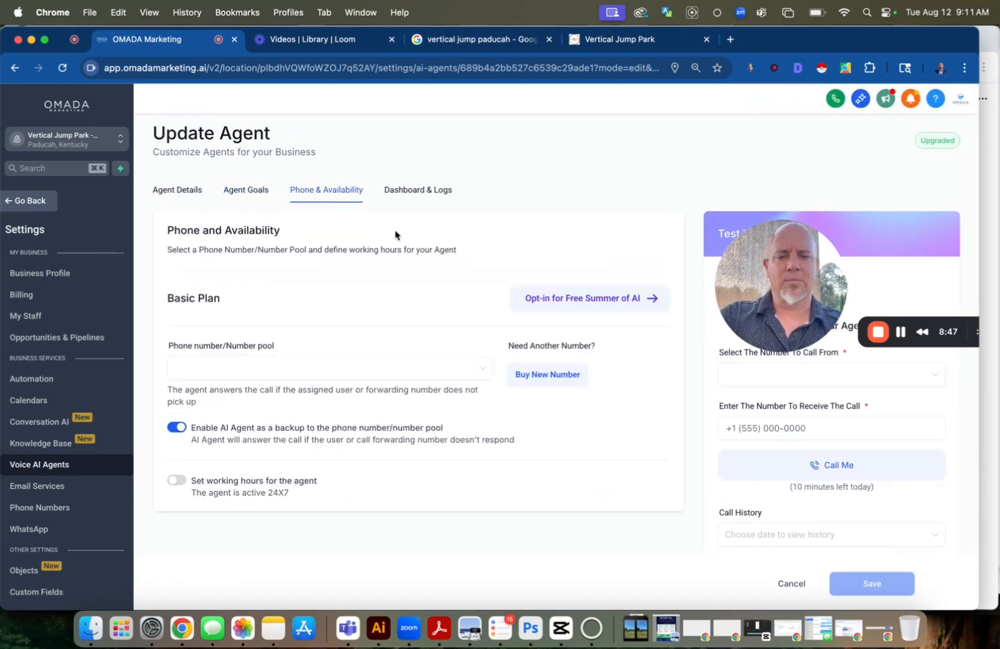
left_click(553, 377)
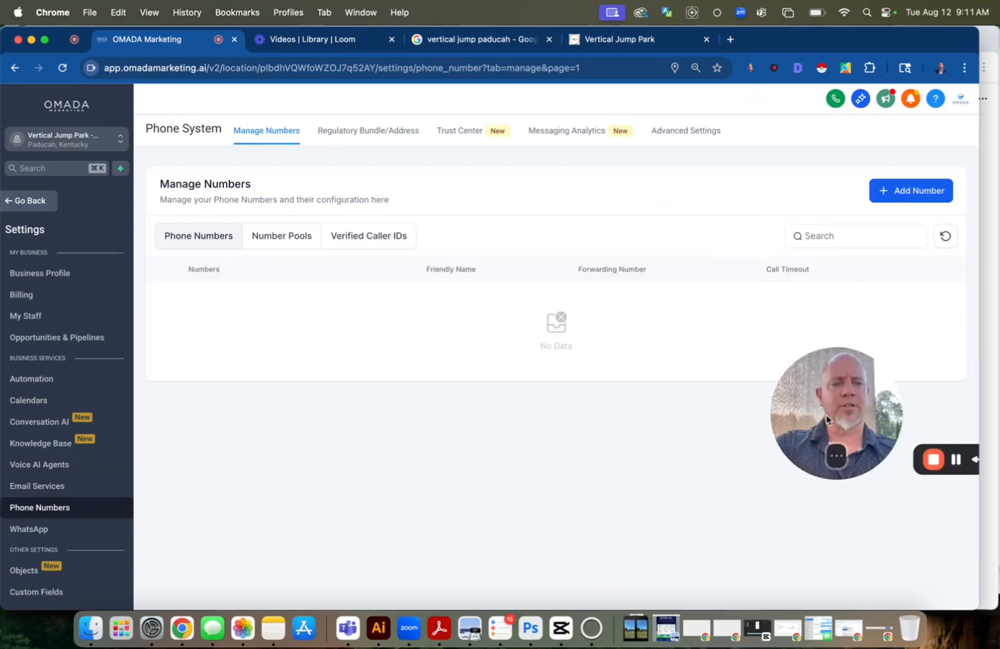
left_click(889, 191)
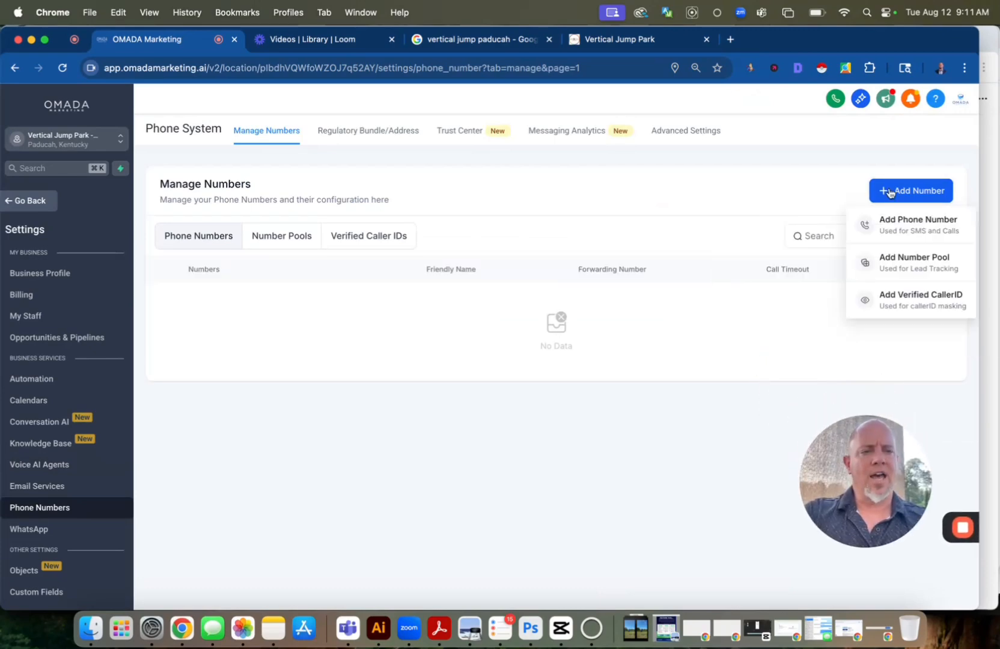
left_click(902, 224)
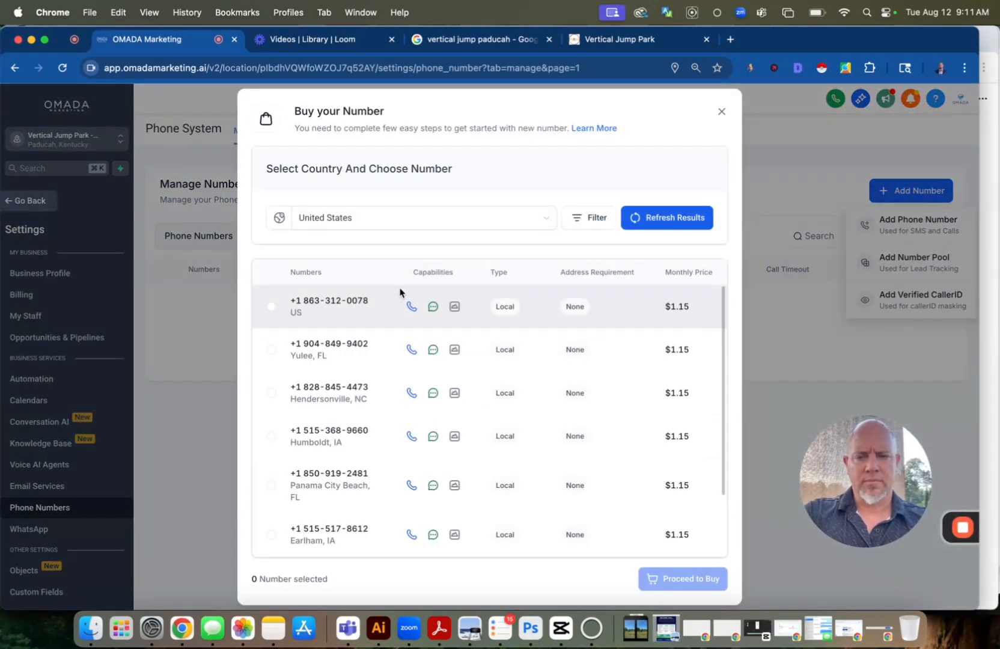
Filter the available numbers to exclude toll-free ones, with matching set to the first part of the number
left_click(601, 220)
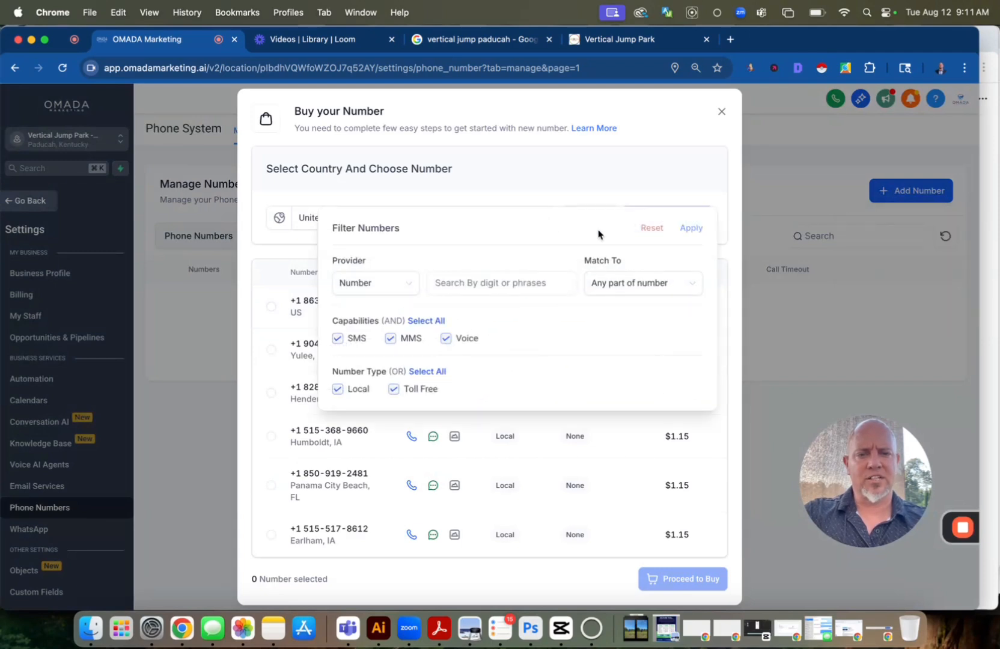
left_click(613, 290)
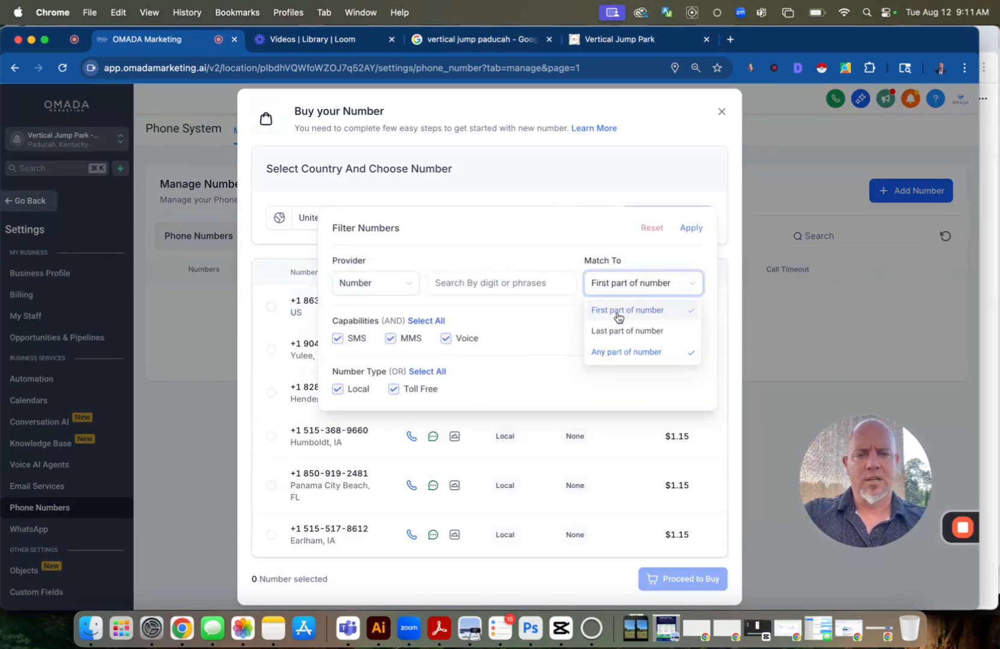
left_click(618, 315)
left_click(394, 389)
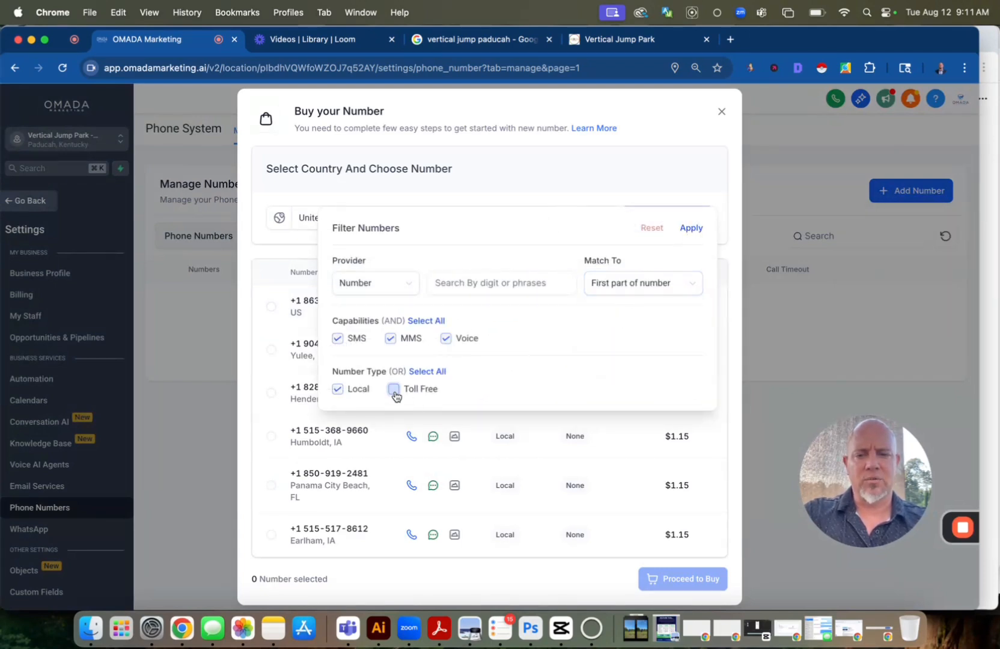
left_click(691, 228)
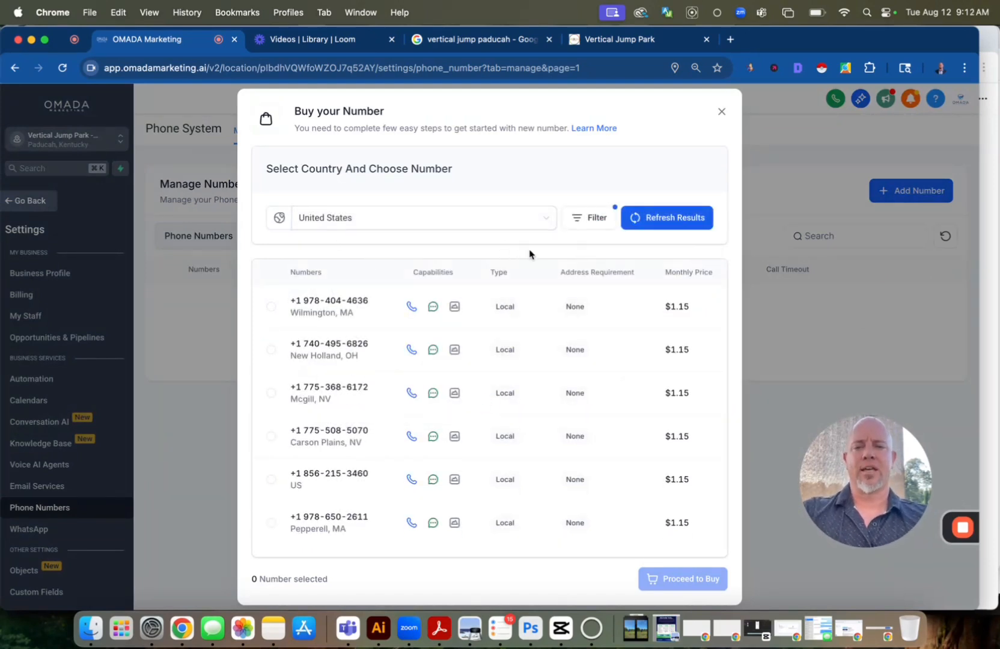
Filter the available numbers to those with 270 as the first part of the number
left_click(592, 219)
left_click(473, 278)
type("270")
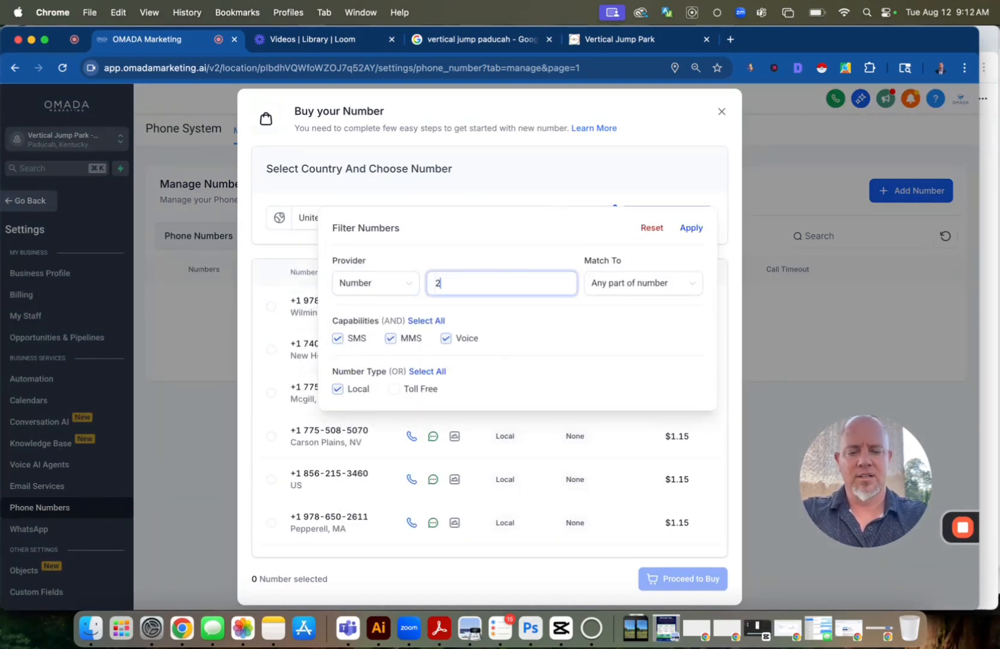
left_click(610, 293)
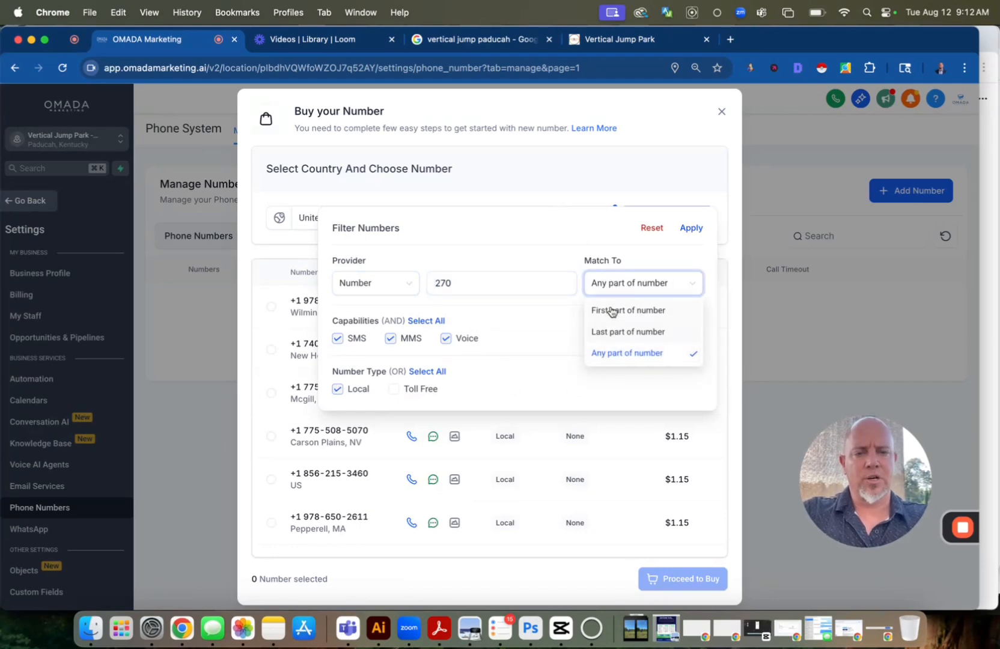
left_click(614, 310)
left_click(692, 228)
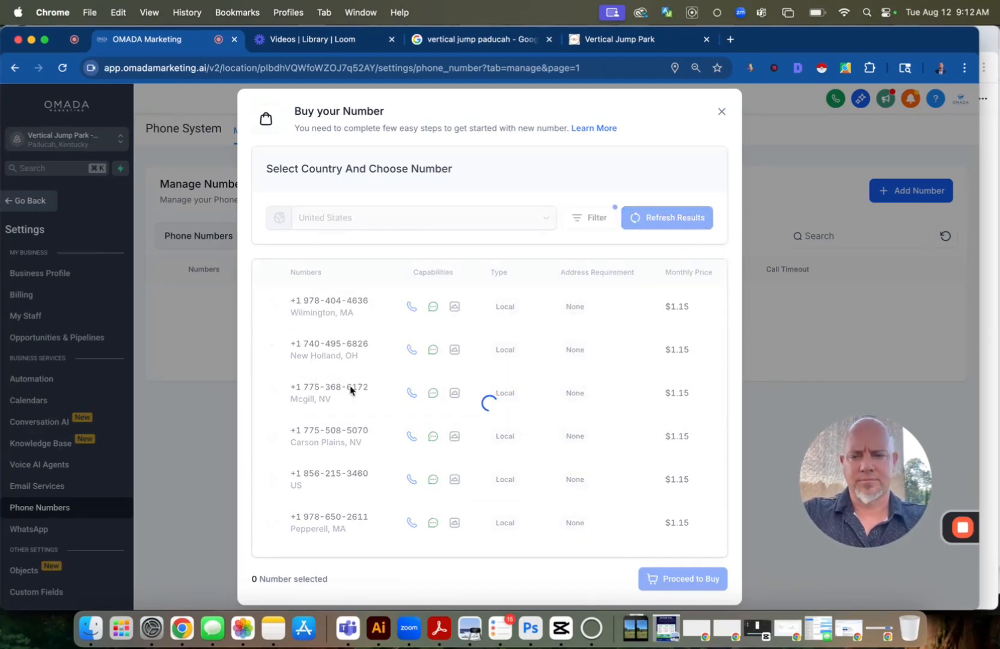
Select a local 270 number in Guthrie, KY, further down the results and proceed to buy it
scroll(350, 387, "down", 5)
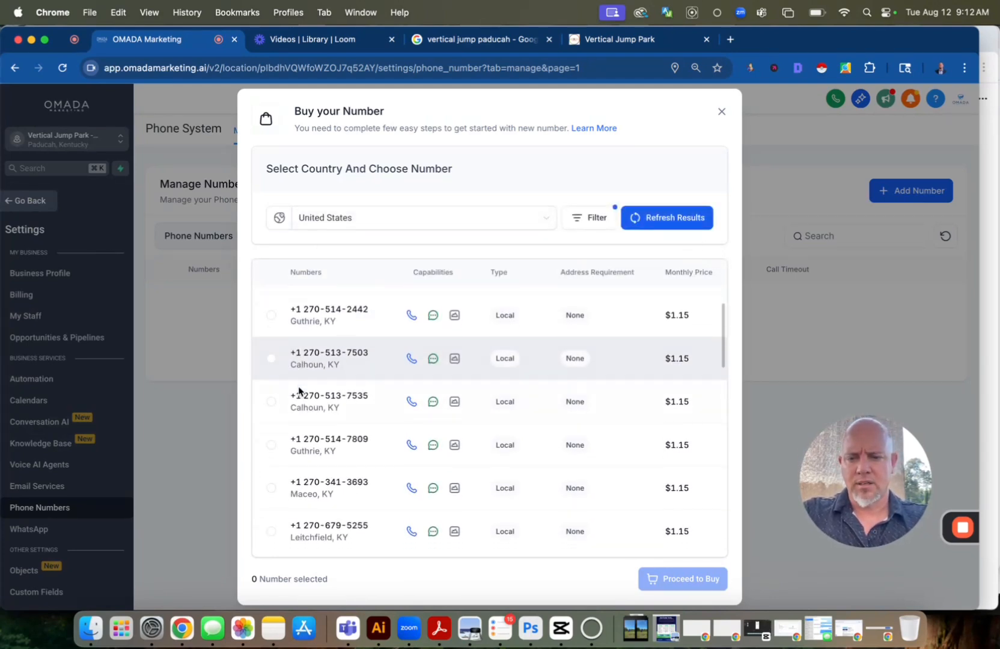
scroll(299, 387, "down", 6)
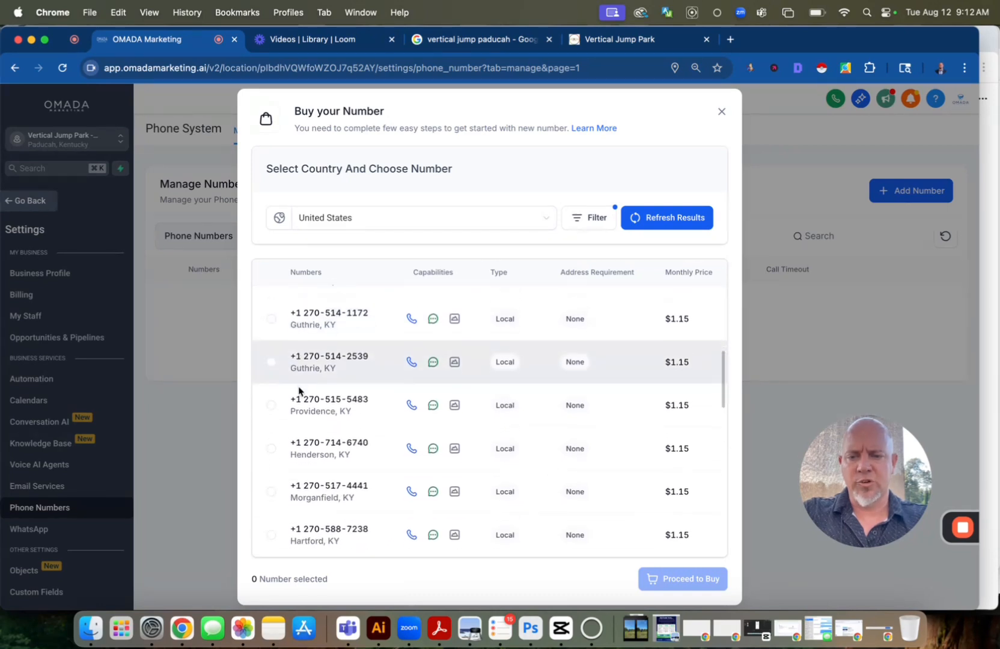
scroll(299, 391, "down", 5)
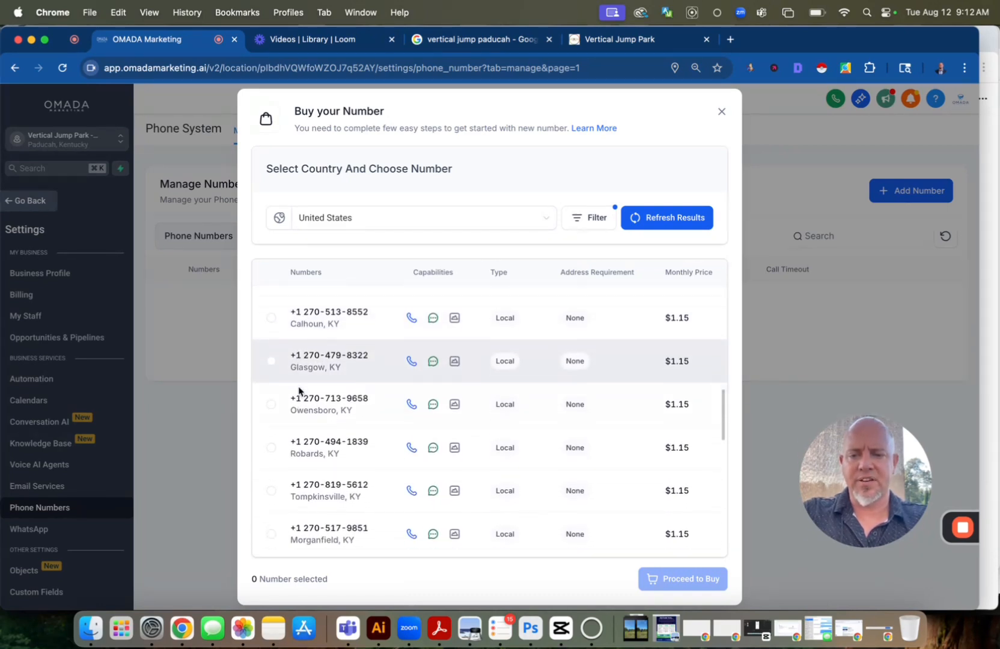
scroll(299, 391, "down", 2)
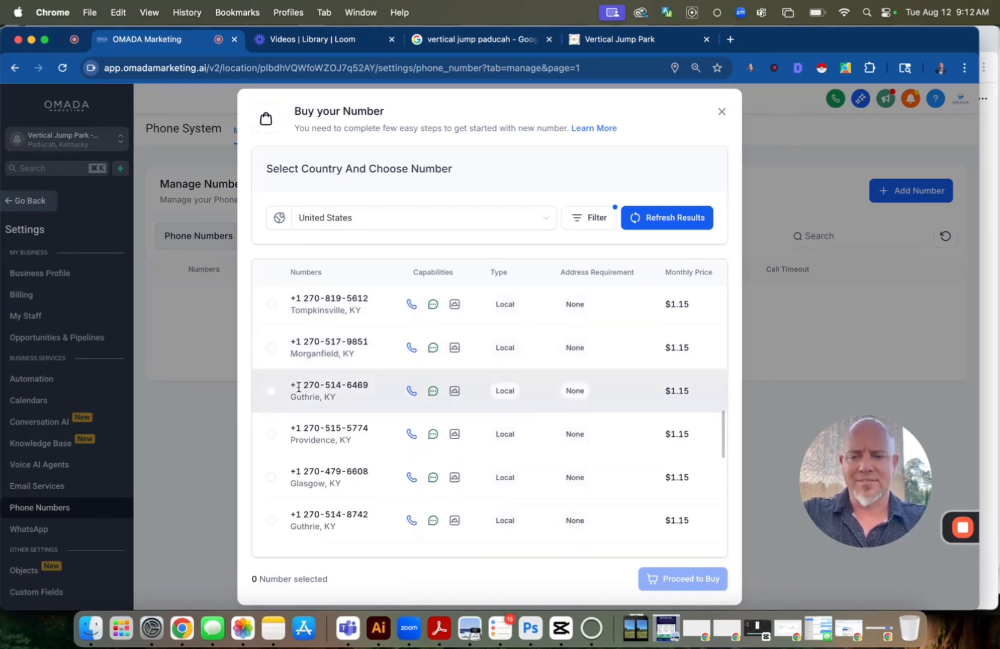
left_click(271, 520)
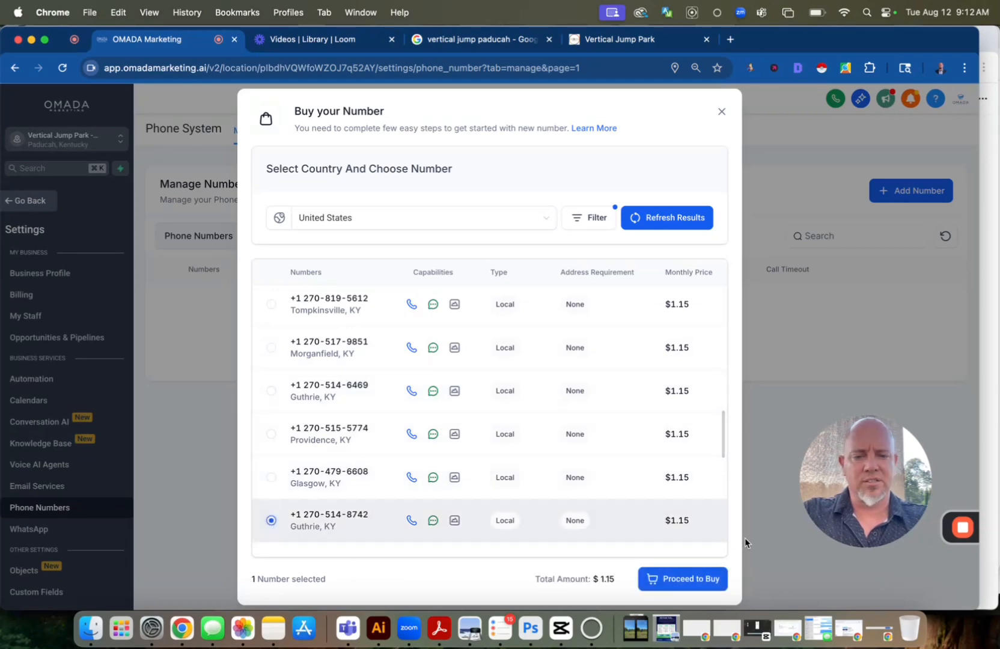
left_click(689, 584)
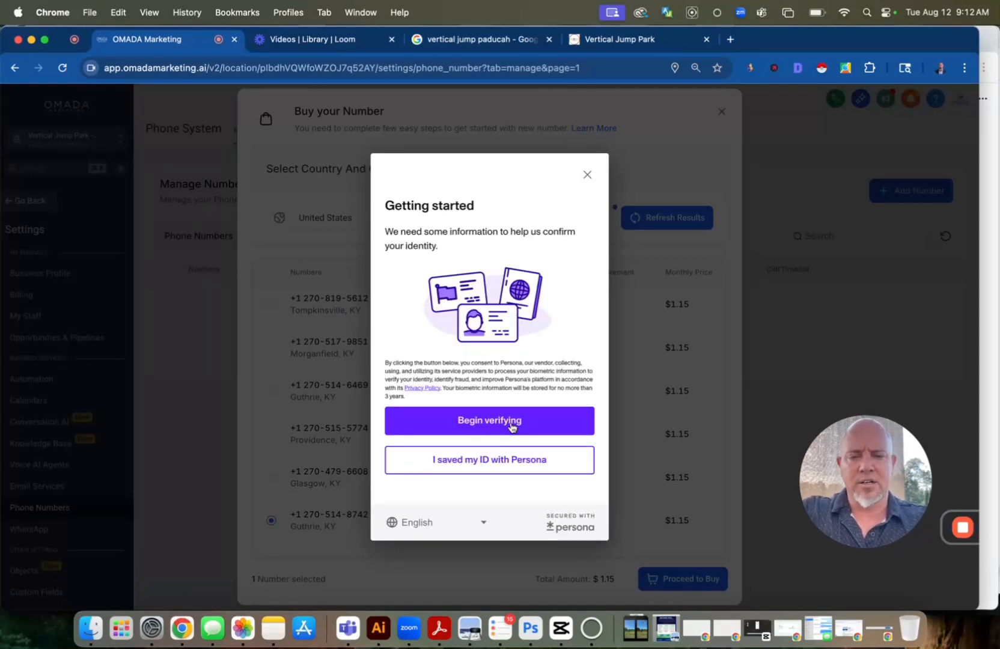
Verify the buyer's identity by sharing the saved Reusable Persona, complete the purchase and close the number configuration without registering for A2P
left_click(505, 463)
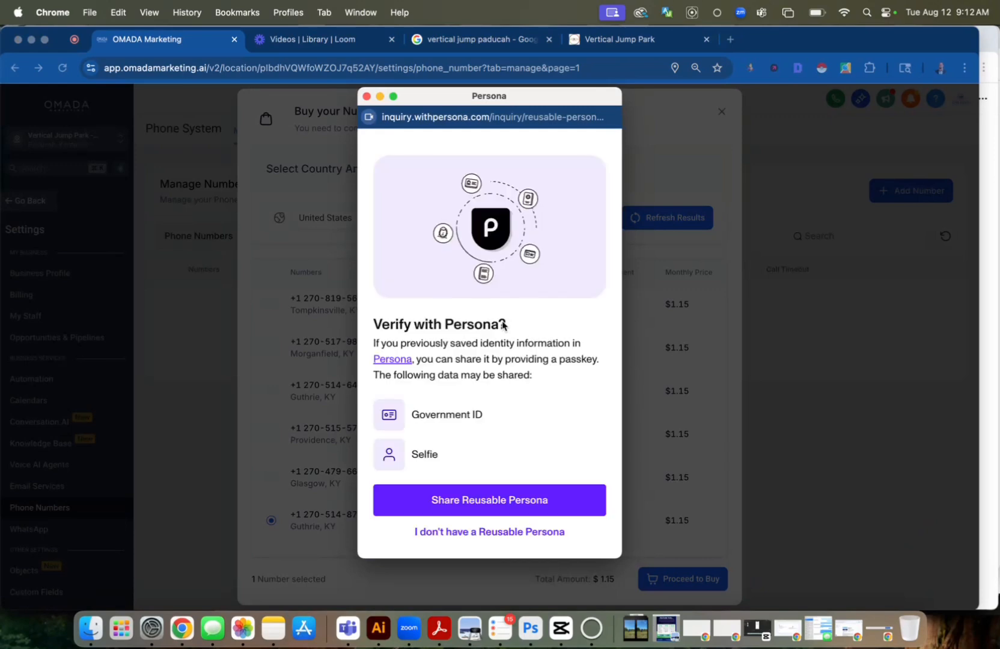
left_click(498, 497)
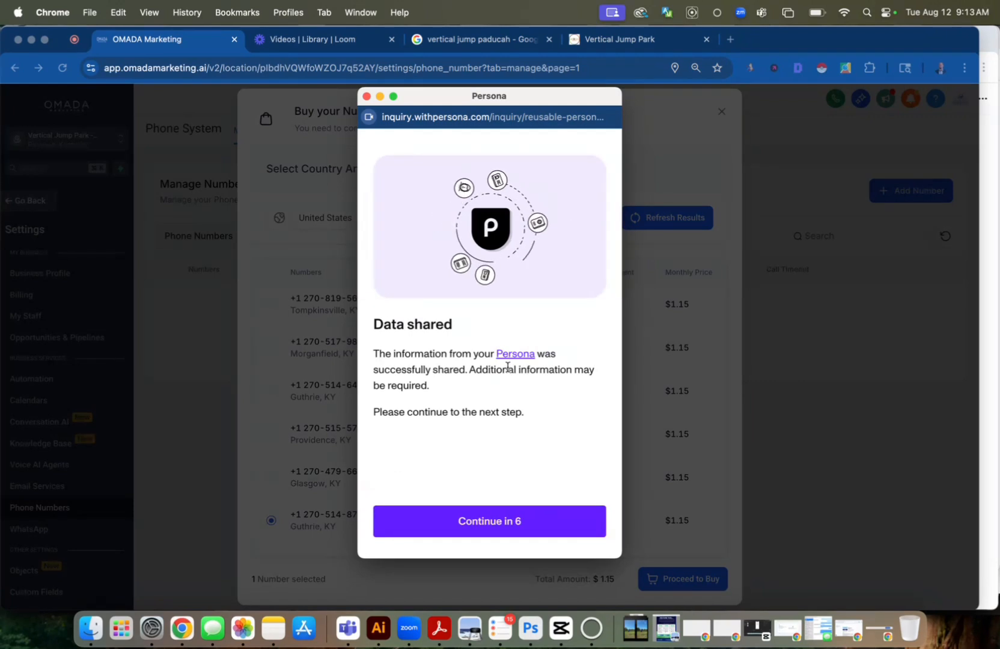
left_click(475, 521)
left_click(485, 439)
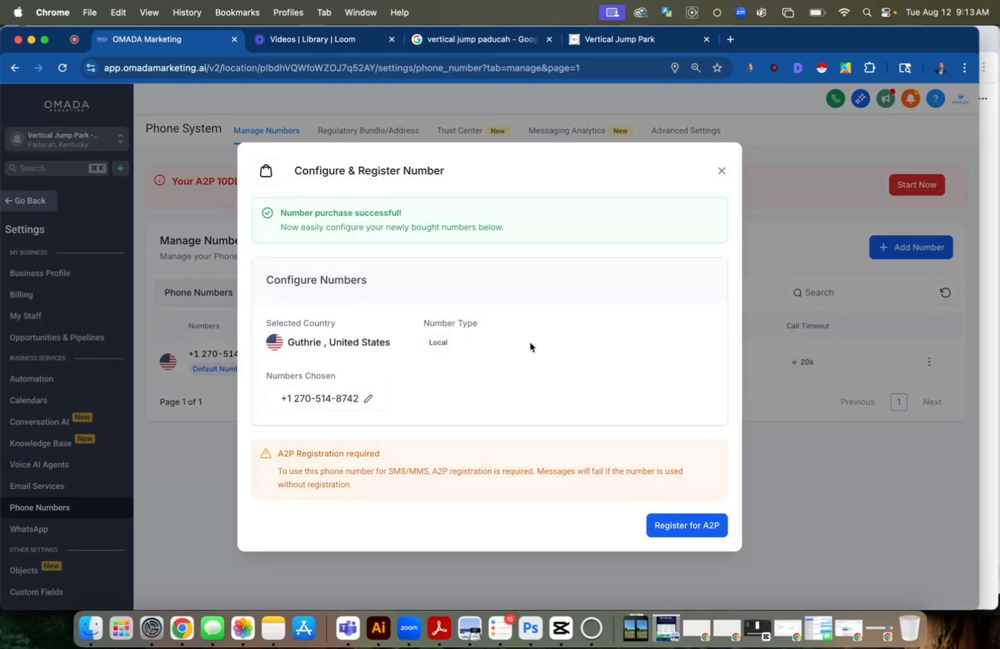
left_click(721, 171)
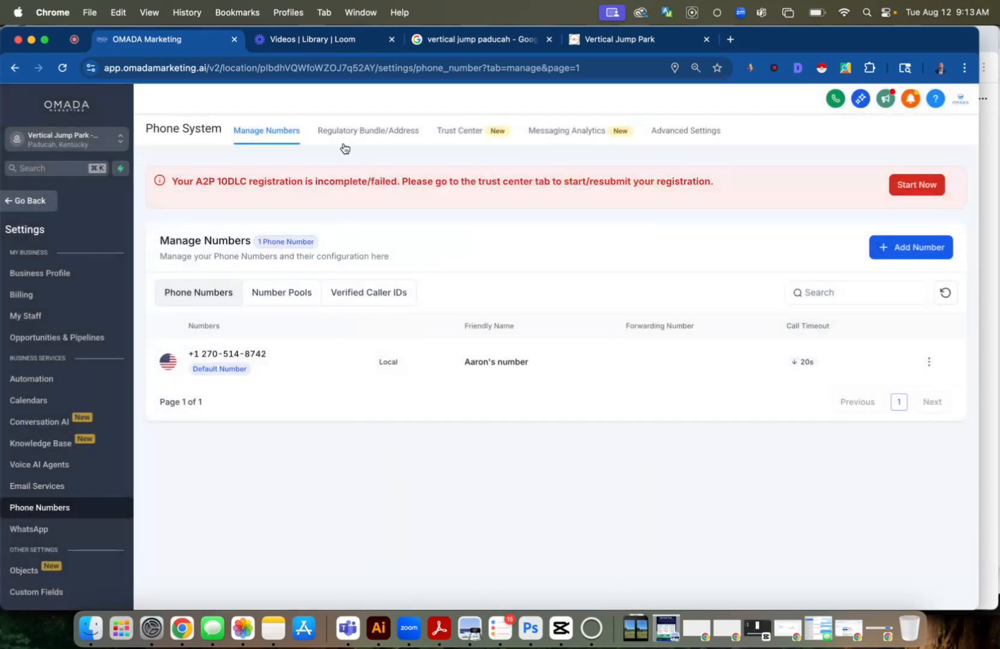
Leave the settings and open the list of Voice AI agents
left_click(35, 203)
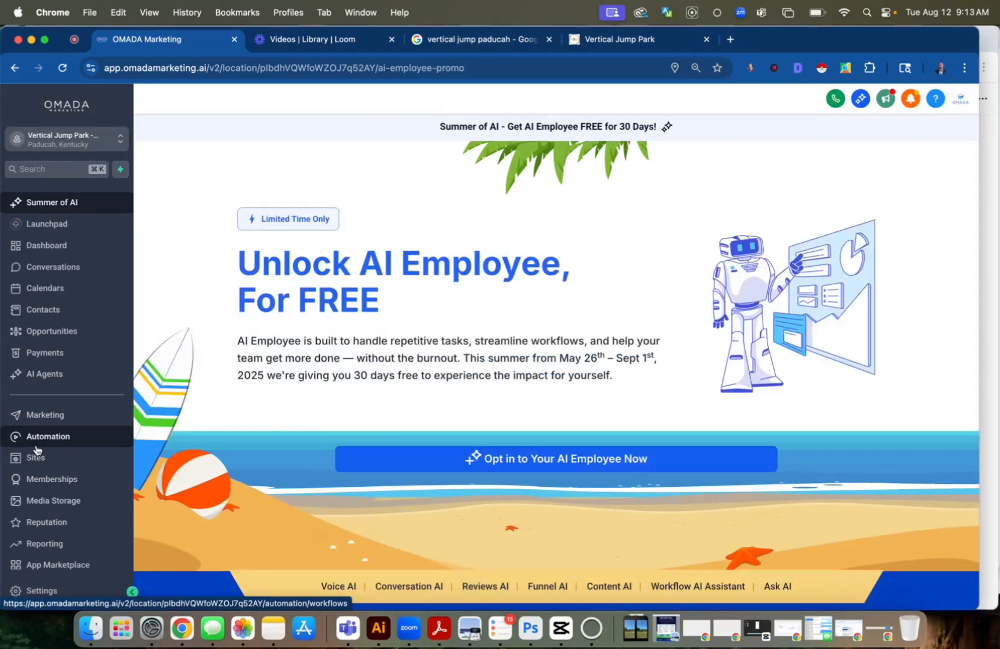
left_click(44, 374)
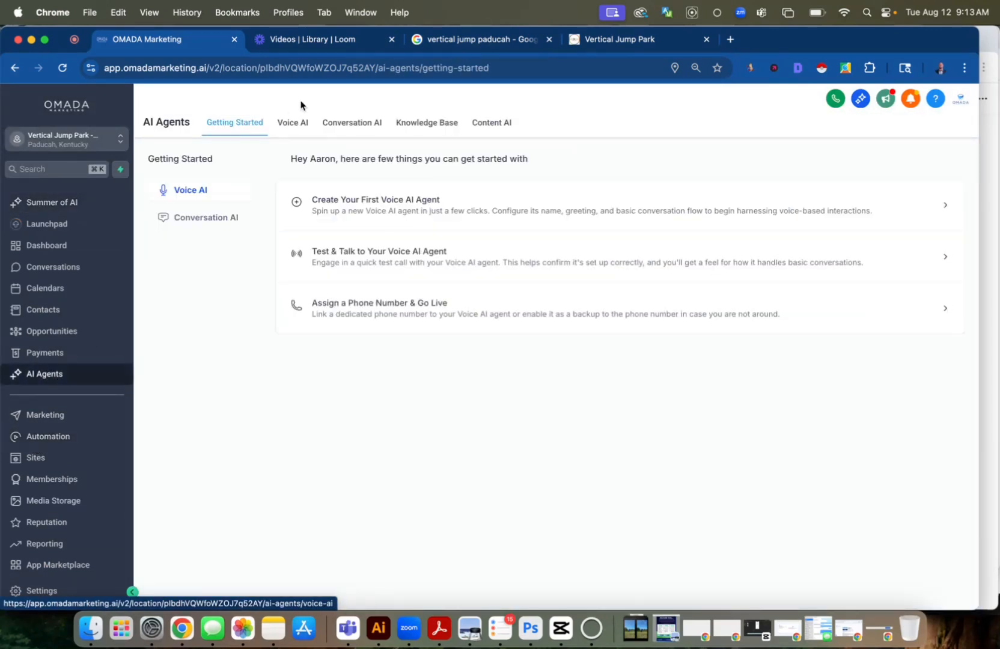
left_click(301, 123)
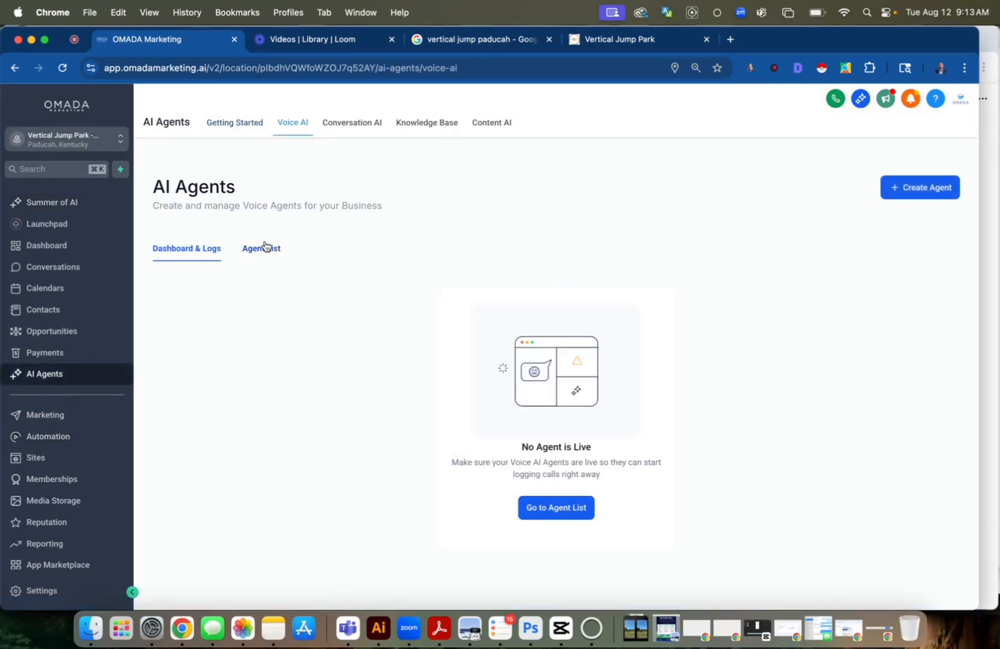
left_click(253, 247)
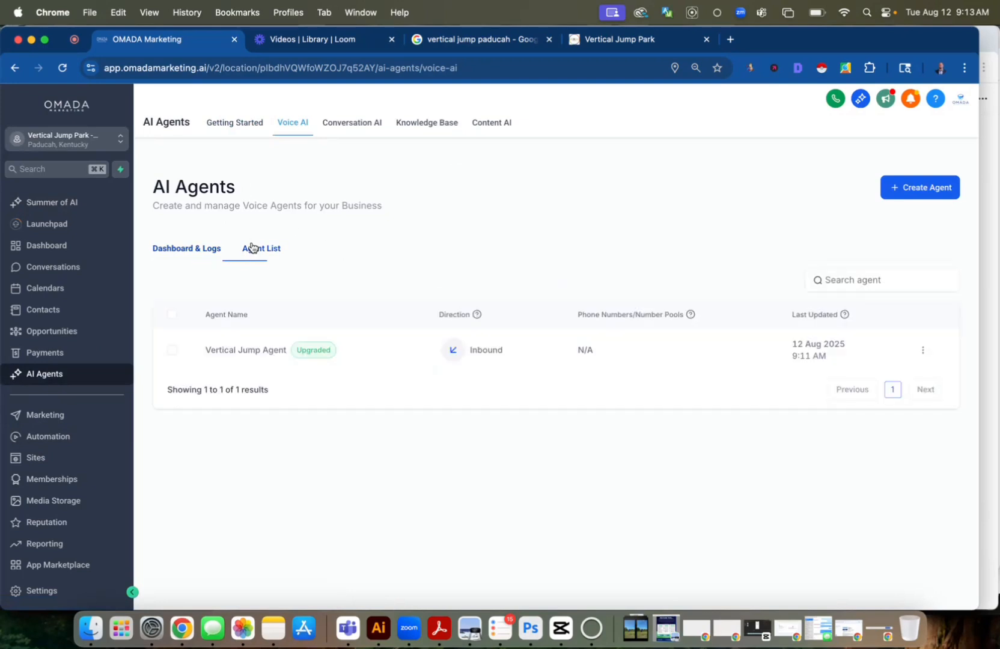
Open Vertical Jump Agent, insert "Skyler the virtual assistant for the" before "Vertical Jump Park - Paducah" in its initial message, and save the agent
left_click(245, 349)
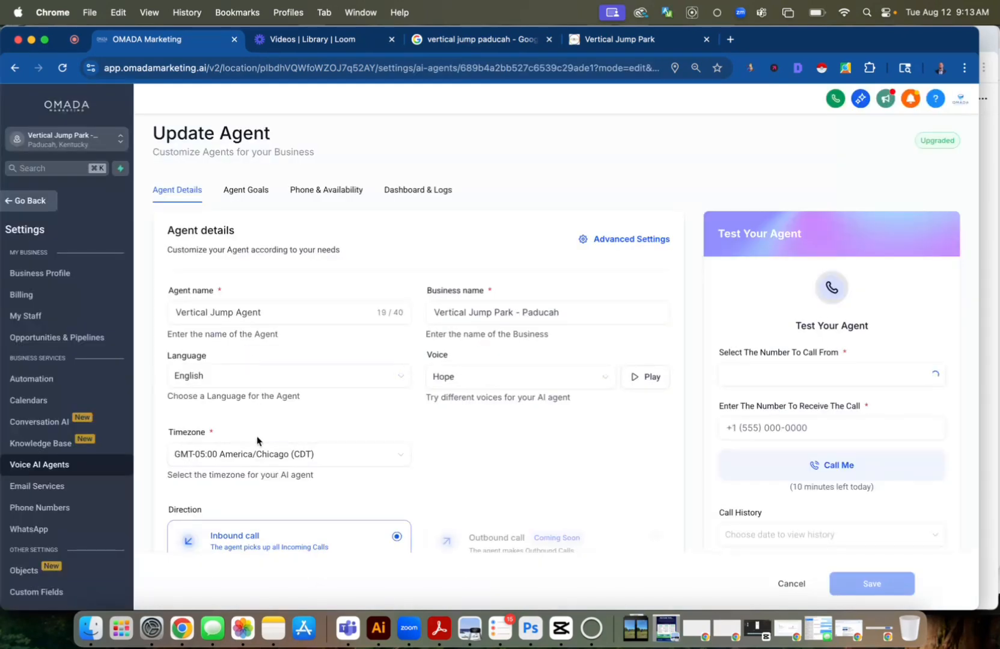
scroll(252, 457, "down", 5)
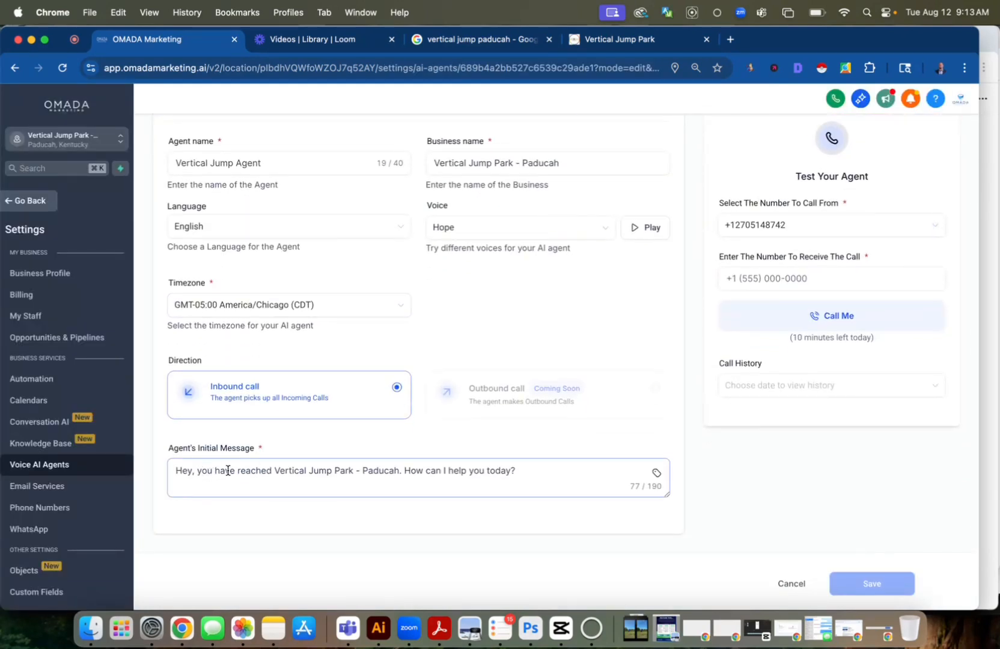
left_click(274, 469)
type("Sky")
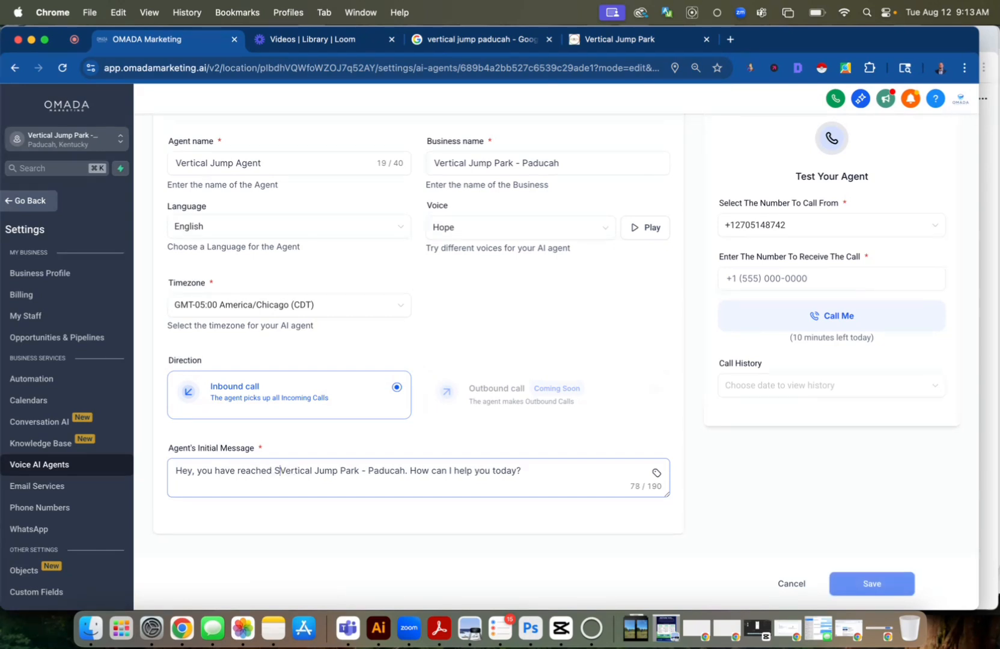
type("ler the virt")
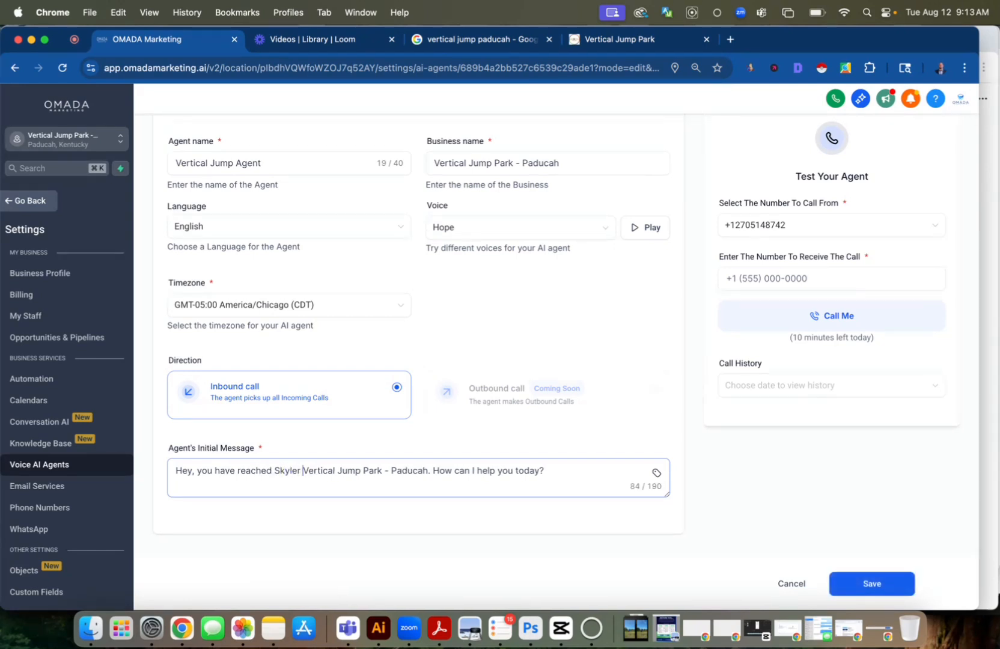
type("ual assist")
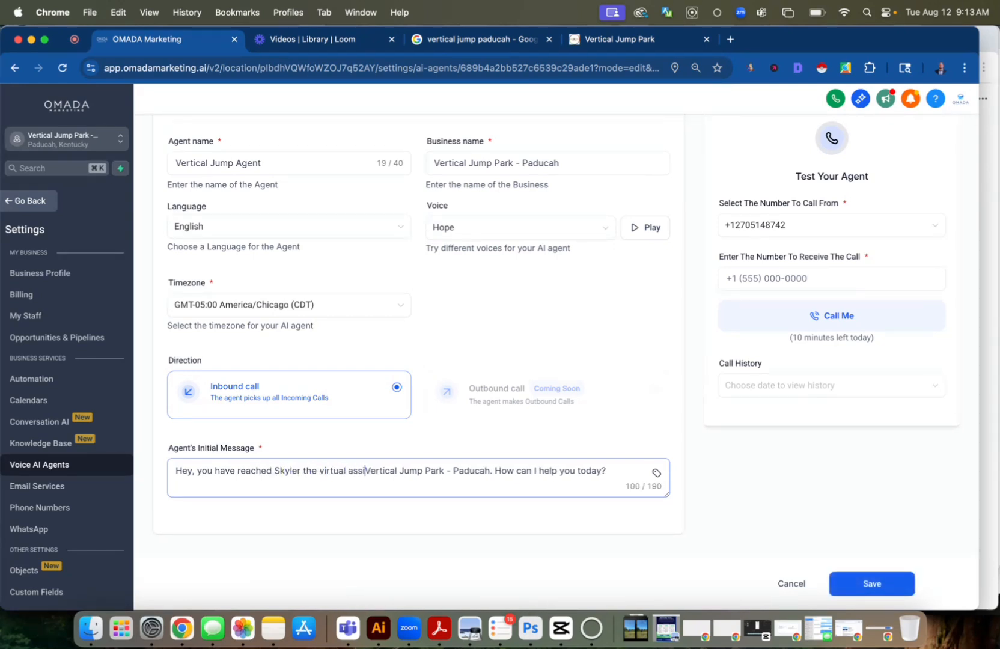
type("ant for the")
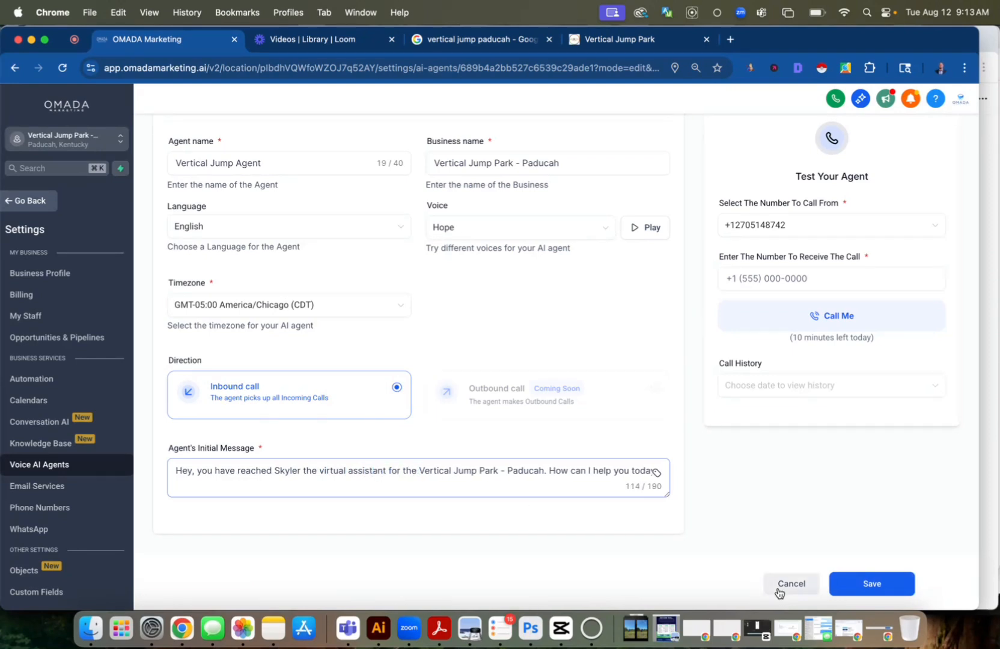
left_click(865, 585)
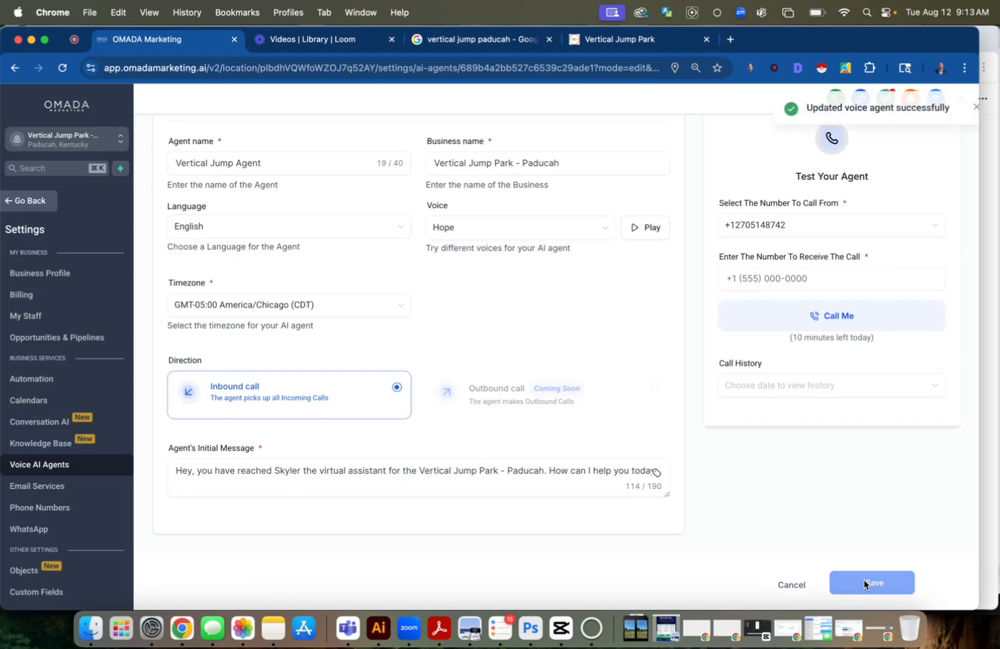
Start a test call from the agent's number to the phone number entered for receiving the call
left_click(832, 269)
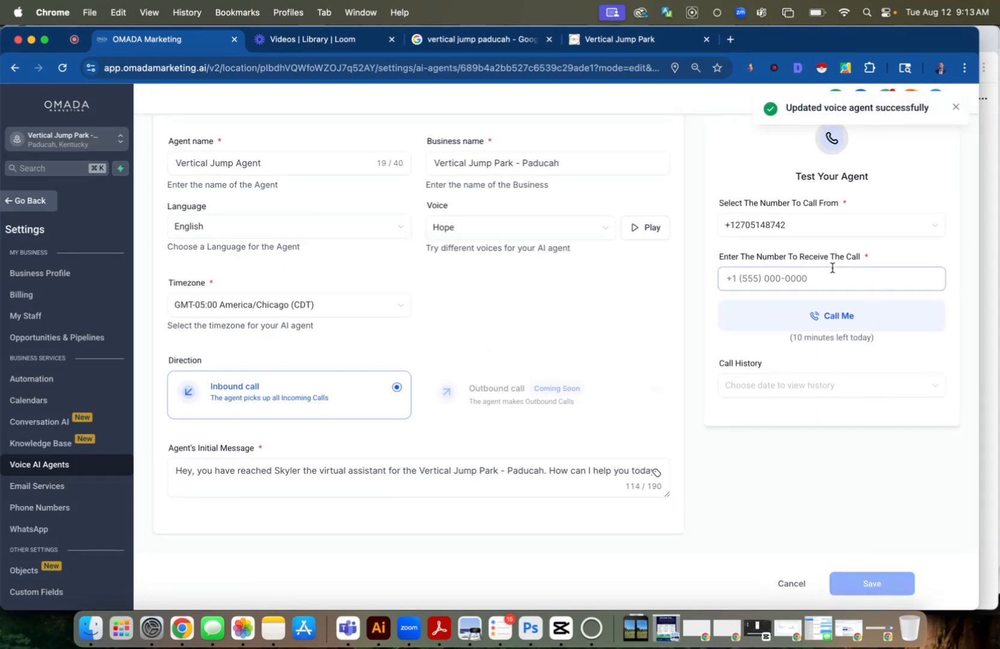
type("+1270*******")
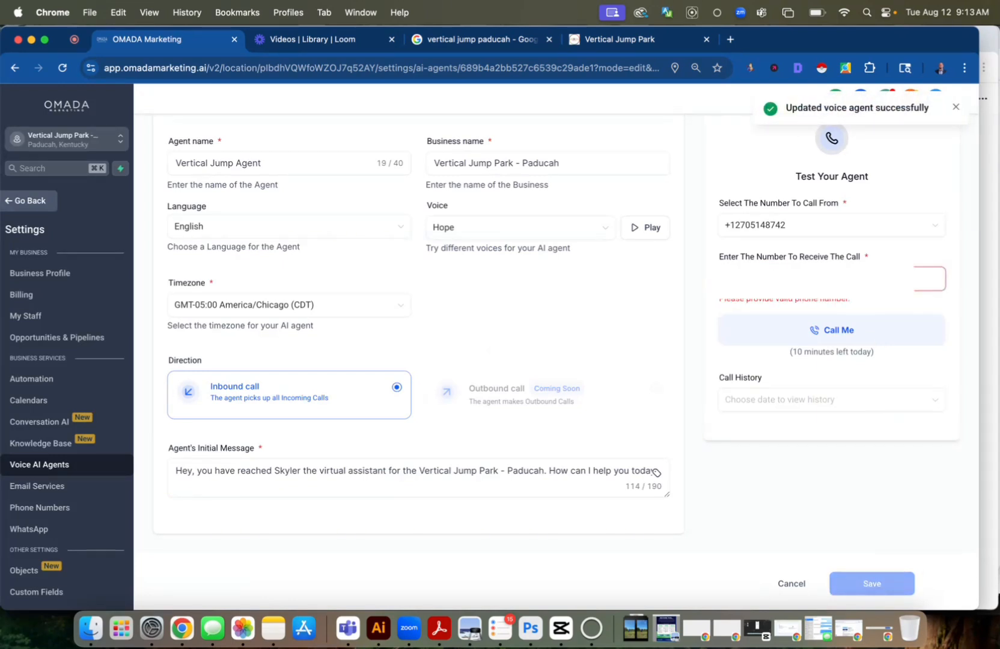
left_click(847, 318)
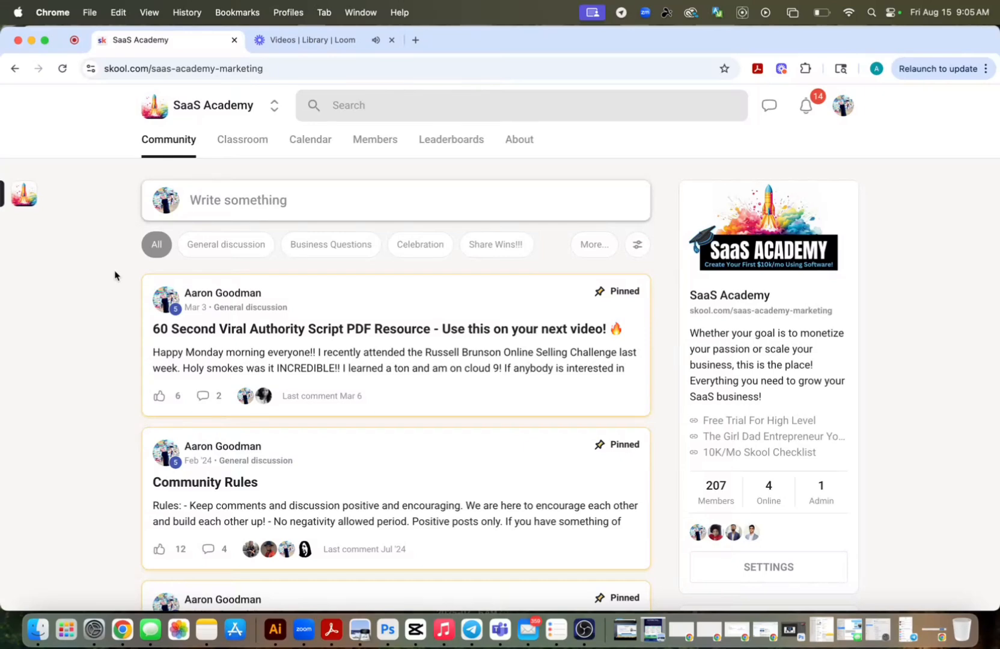
In the SaaS Academy community on Skool, look through the community posts and the courses offered in the classroom
scroll(115, 276, "down", 5)
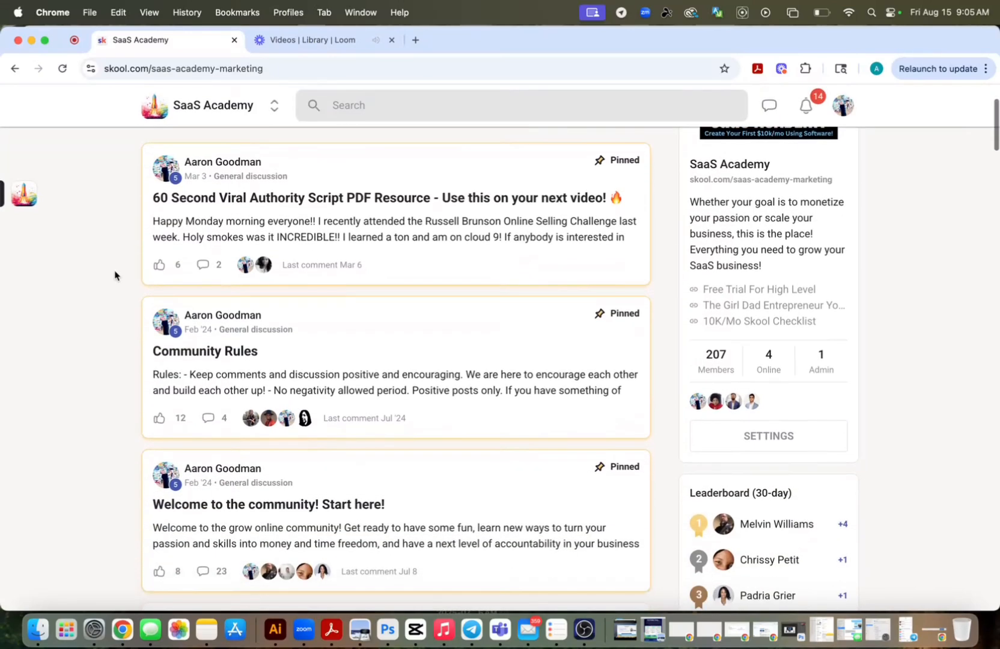
scroll(115, 275, "down", 5)
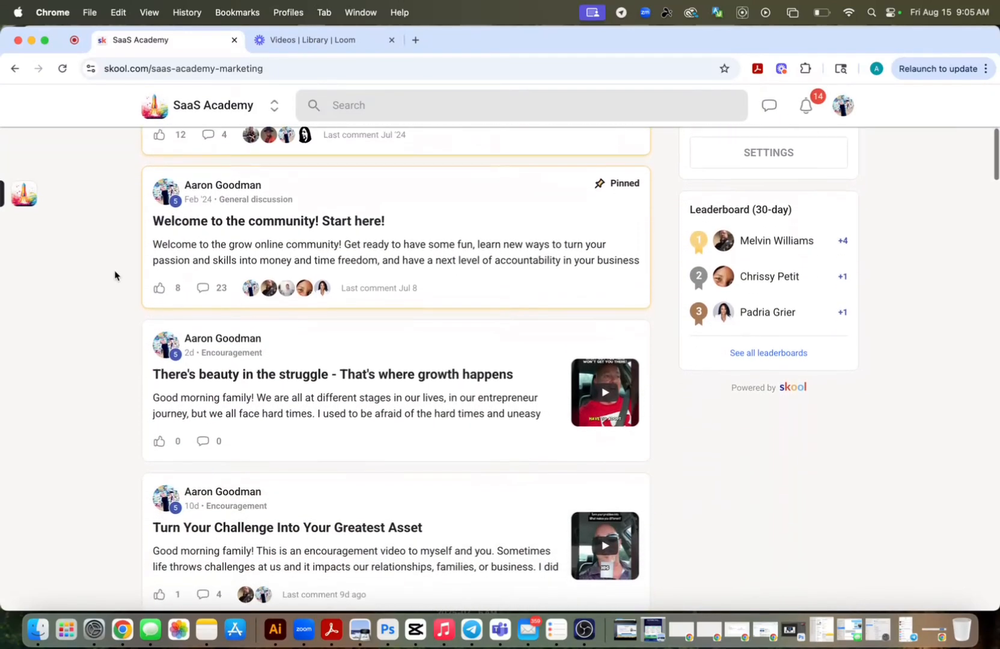
scroll(115, 276, "down", 3)
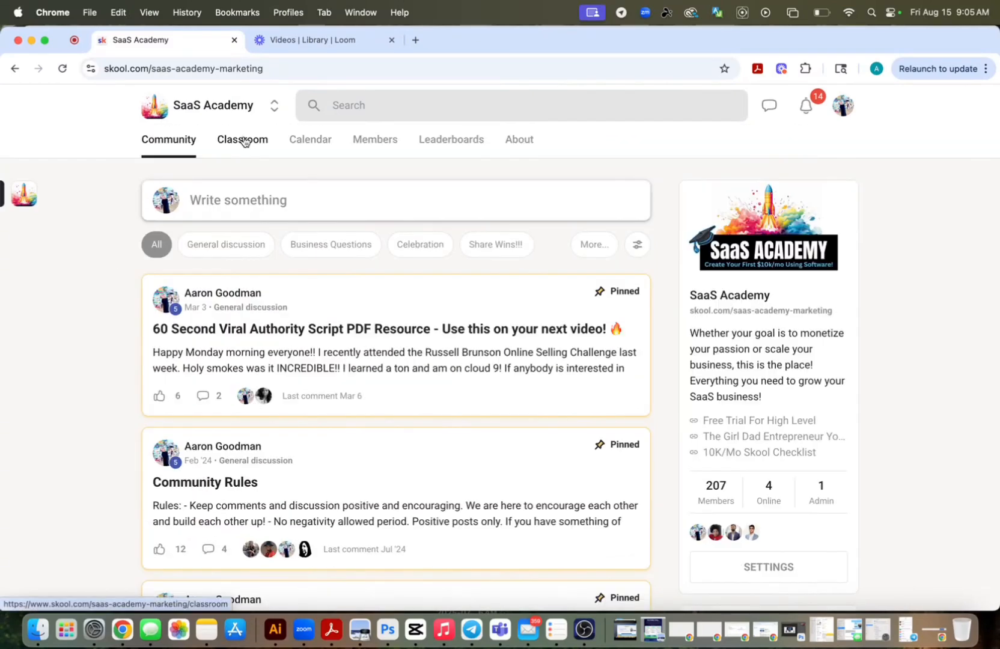
left_click(243, 140)
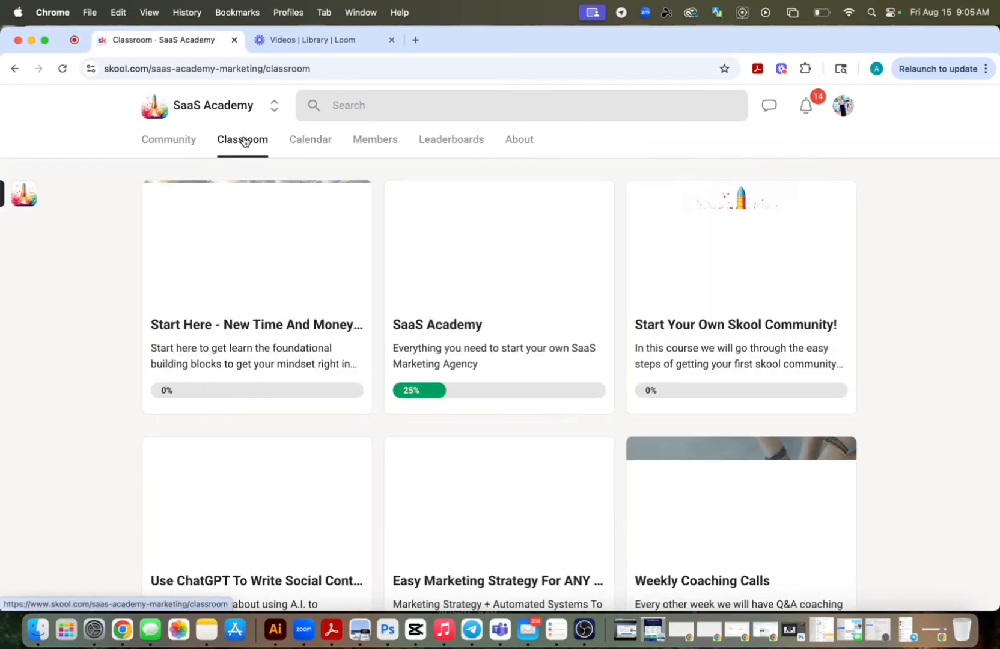
scroll(96, 236, "down", 1)
scroll(96, 236, "down", 3)
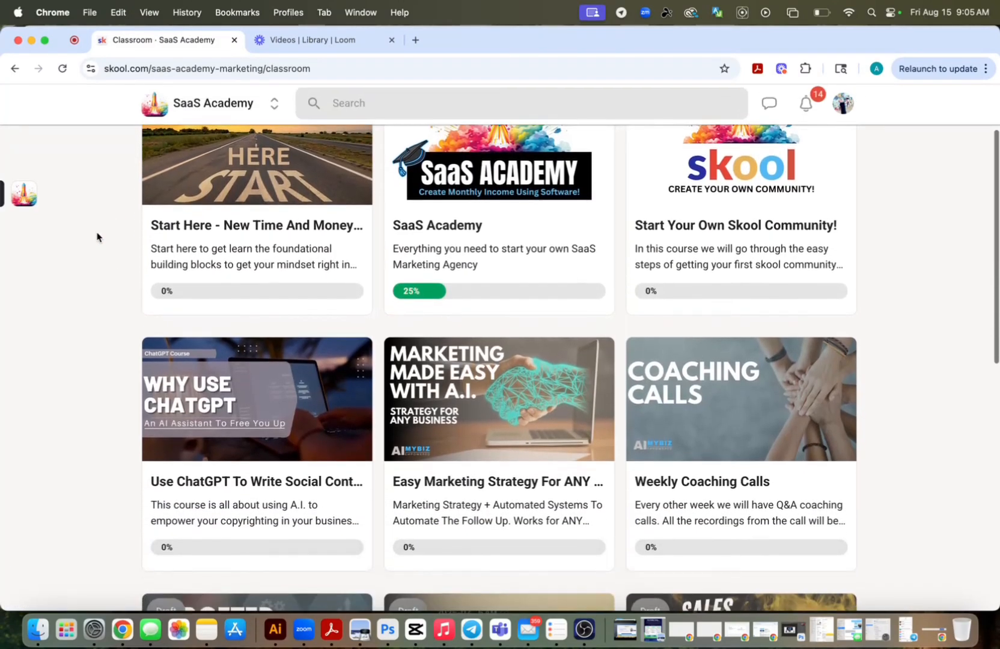